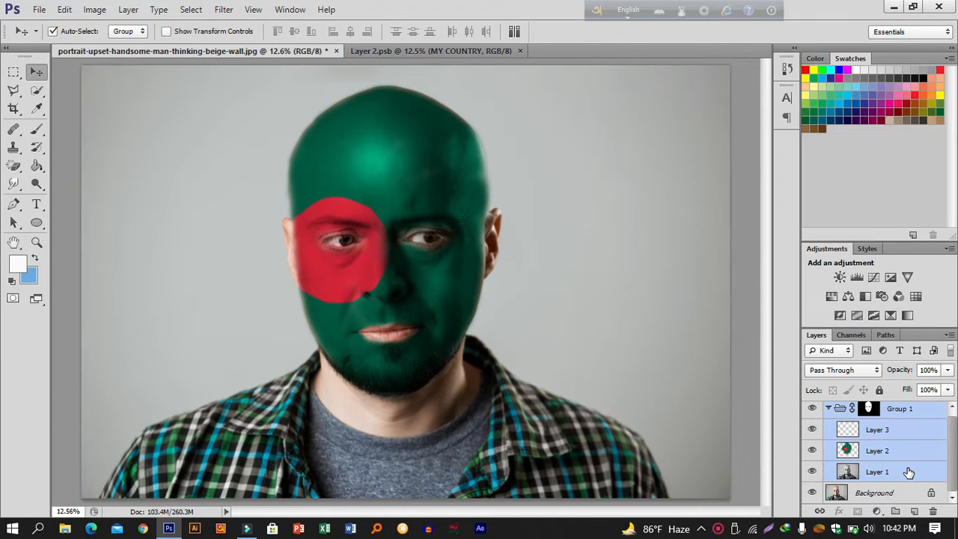
Delete the old face-paint group with its layers and duplicate the Background portrait layer.
{"action": "key", "text": "Delete"}
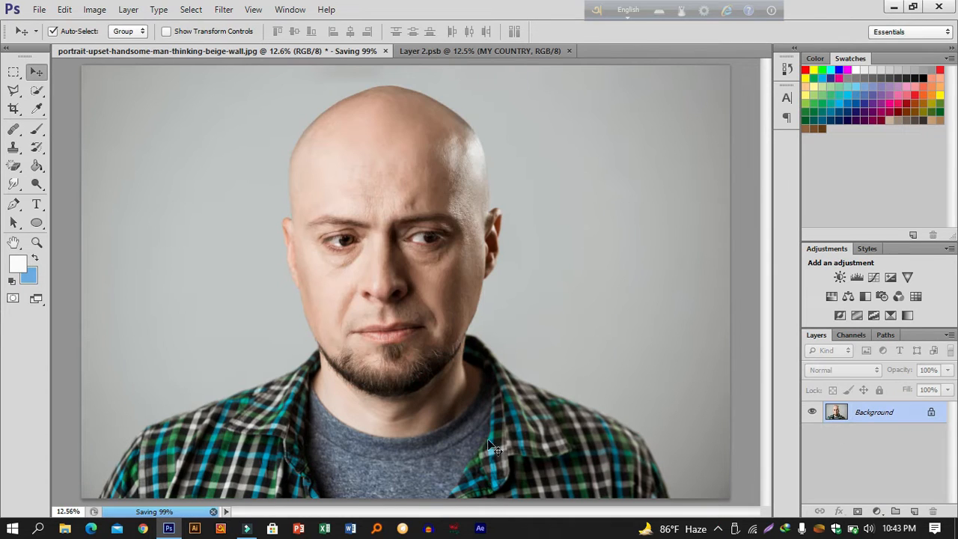
{"action": "key", "text": "u"}
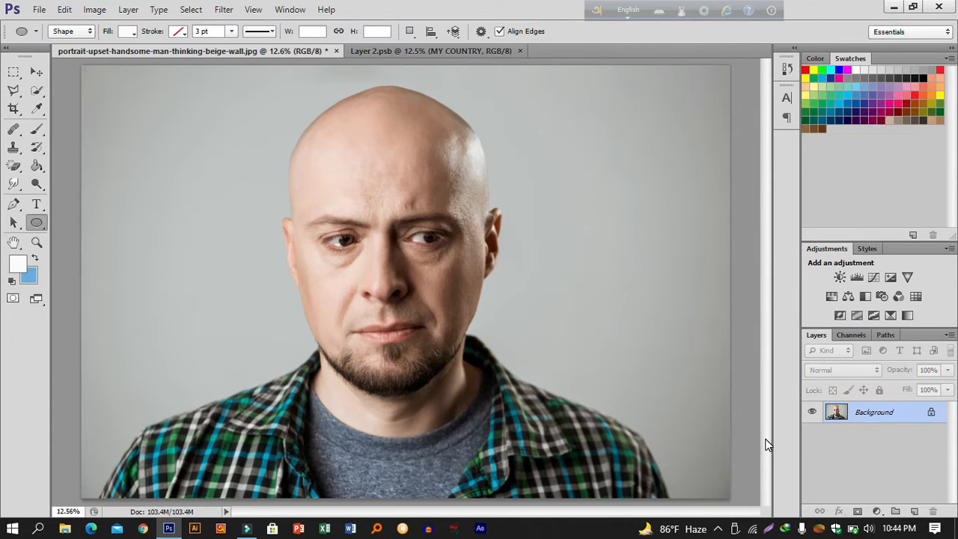
{"action": "key", "text": "ctrl+j"}
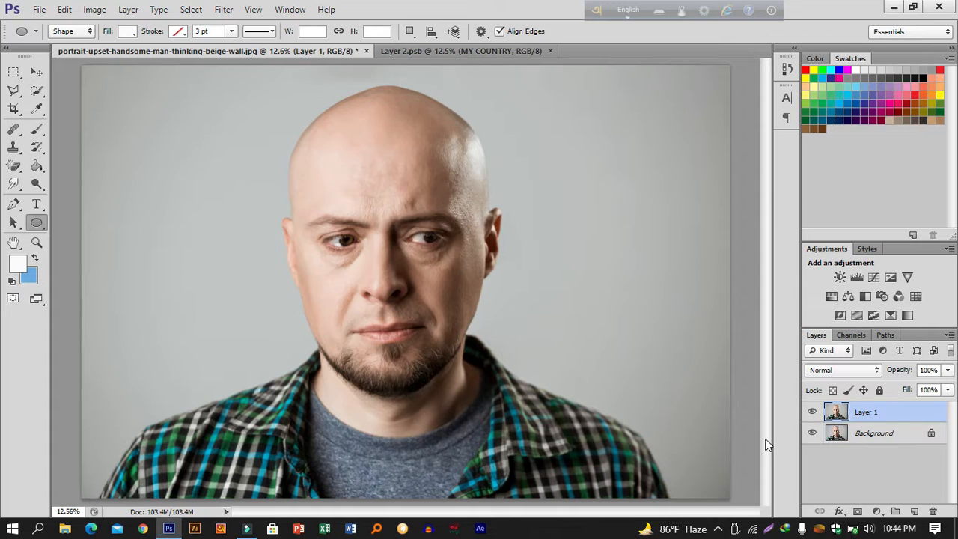
Convert the duplicated portrait layer to black and white using the Default preset of the Black & White adjustment.
{"action": "key", "text": "ctrl+shift+u"}
{"action": "key", "text": "ctrl+z"}
{"action": "left_click", "coordinate": [94, 9]}
{"action": "mouse_move", "coordinate": [113, 50]}
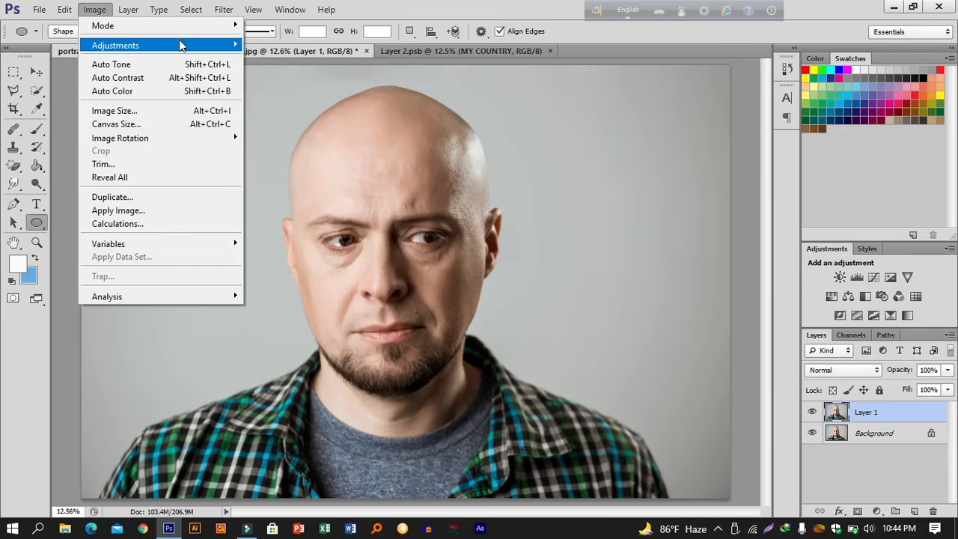
{"action": "mouse_move", "coordinate": [179, 45]}
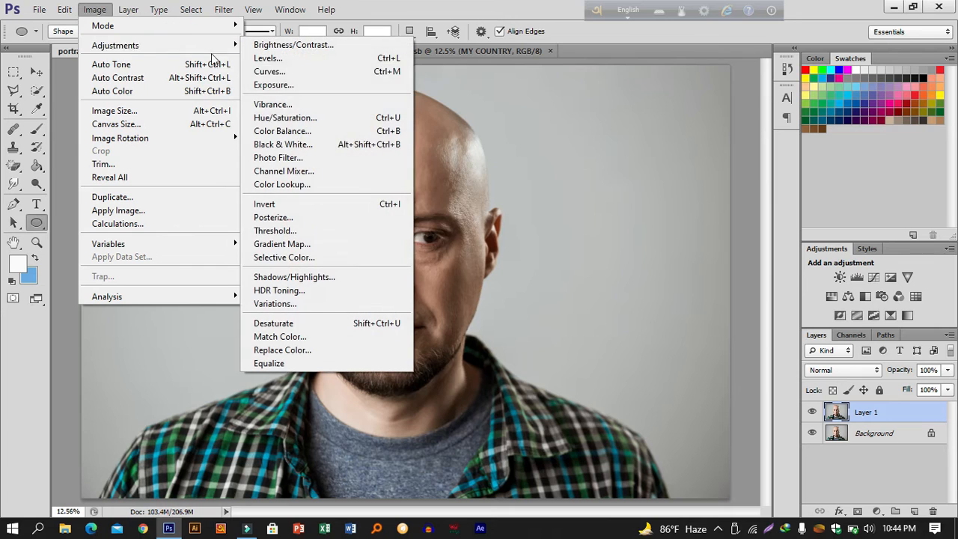
{"action": "left_click", "coordinate": [292, 145]}
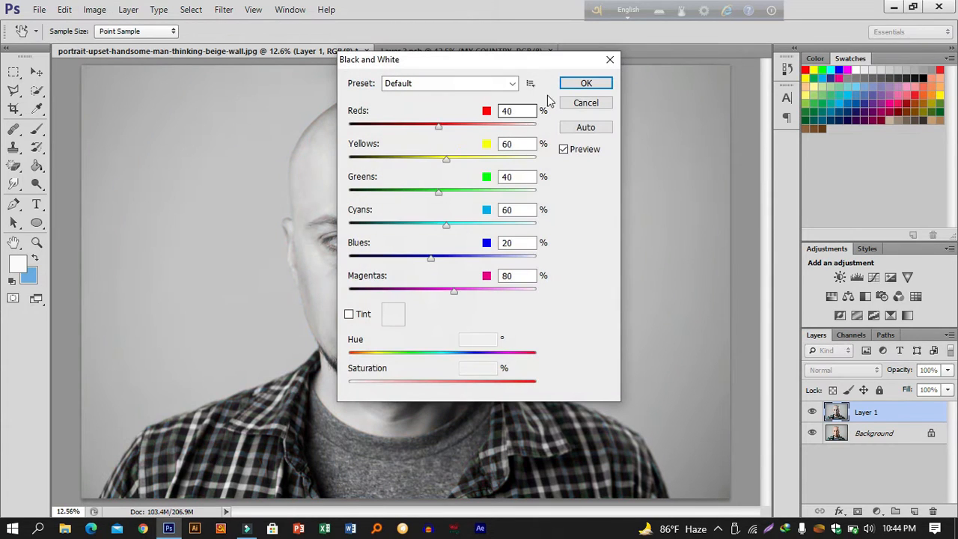
{"action": "left_click", "coordinate": [569, 85]}
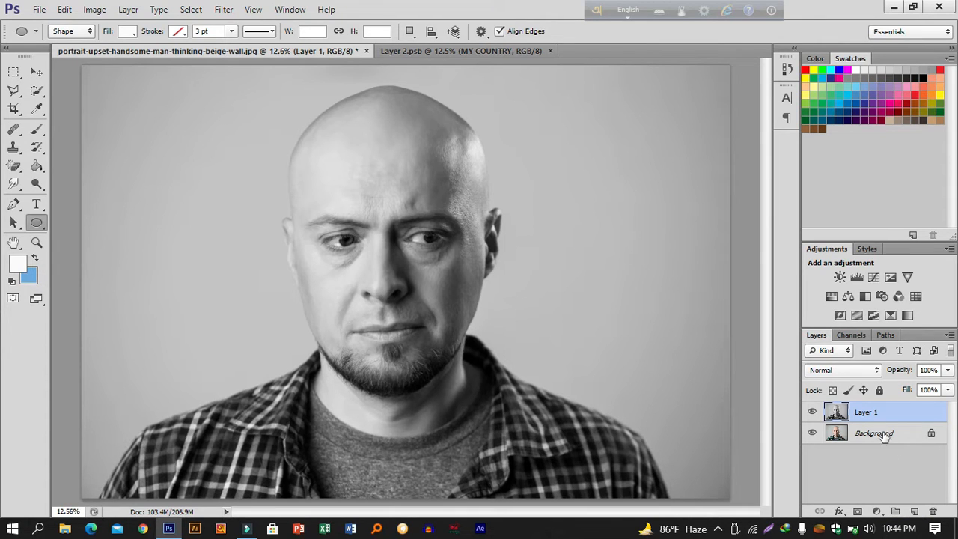
Put the black-and-white layer into a new group and give the group an inverted, fully black layer mask.
{"action": "left_click_drag", "start_coordinate": [895, 414], "coordinate": [897, 509]}
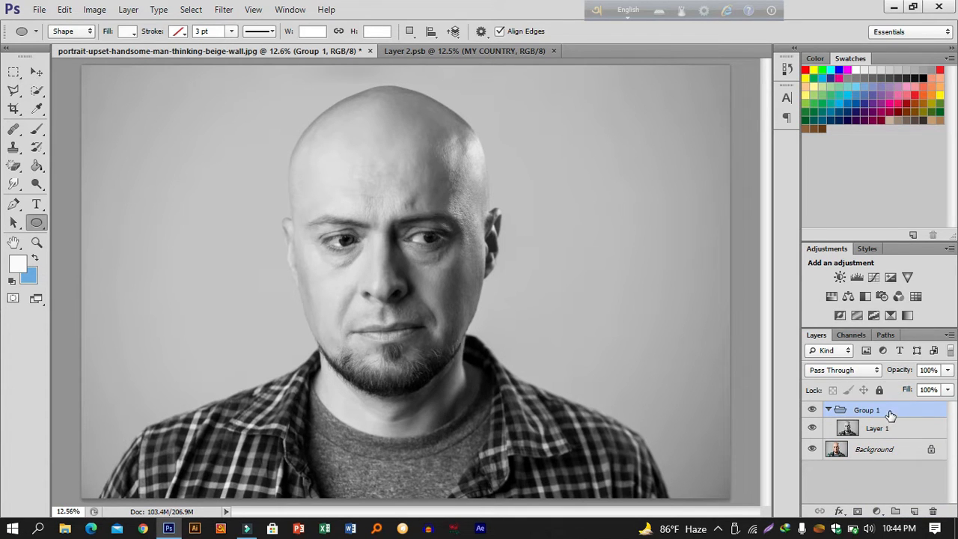
{"action": "left_click", "coordinate": [858, 512]}
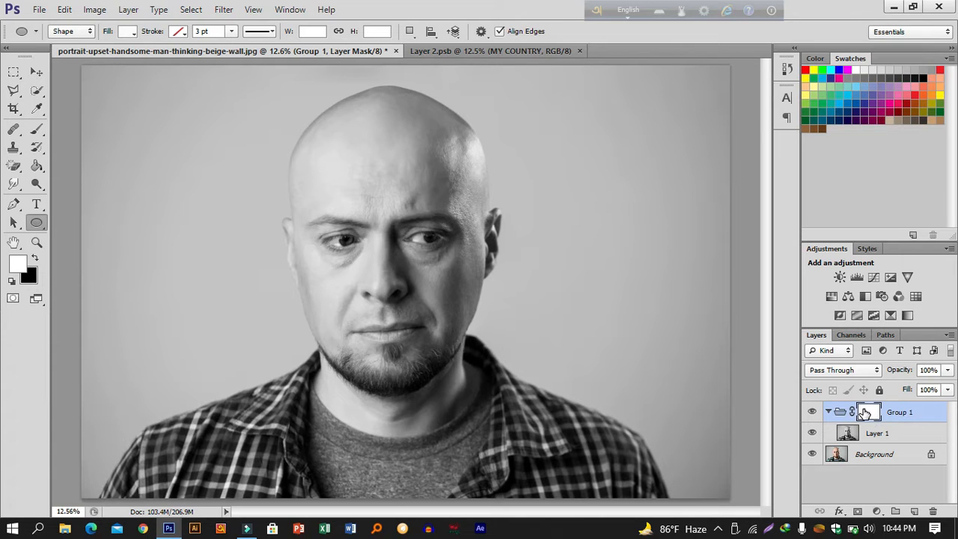
{"action": "key", "text": "ctrl+i"}
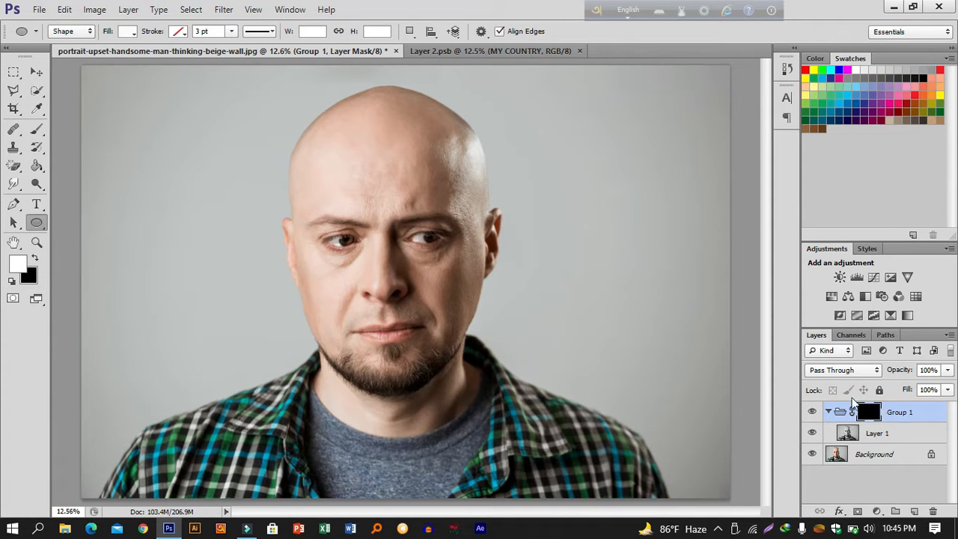
Paint white on the group mask with a soft 600 px brush over the scalp, forehead, nose and lower face.
{"action": "left_click", "coordinate": [45, 131]}
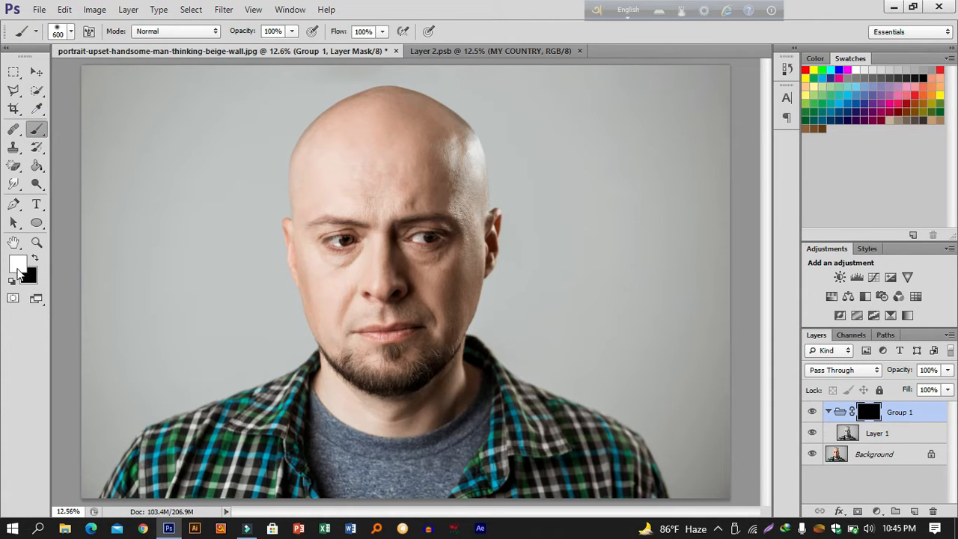
{"action": "mouse_move", "coordinate": [364, 144]}
{"action": "left_mouse_down"}
{"action": "mouse_move", "coordinate": [355, 145]}
{"action": "mouse_move", "coordinate": [392, 155]}
{"action": "mouse_move", "coordinate": [401, 170]}
{"action": "mouse_move", "coordinate": [347, 161]}
{"action": "mouse_move", "coordinate": [406, 139]}
{"action": "mouse_move", "coordinate": [397, 125]}
{"action": "mouse_move", "coordinate": [352, 149]}
{"action": "mouse_move", "coordinate": [417, 145]}
{"action": "mouse_move", "coordinate": [442, 180]}
{"action": "mouse_move", "coordinate": [410, 186]}
{"action": "mouse_move", "coordinate": [421, 188]}
{"action": "mouse_move", "coordinate": [405, 139]}
{"action": "left_mouse_up"}
{"action": "key", "text": "ctrl+plus"}
{"action": "key", "text": "ctrl+plus"}
{"action": "key", "text": "ctrl+plus"}
{"action": "key", "text": "ctrl+plus"}
{"action": "left_click_drag", "start_coordinate": [295, 235], "coordinate": [419, 247]}
{"action": "mouse_move", "coordinate": [271, 241]}
{"action": "left_mouse_down"}
{"action": "mouse_move", "coordinate": [558, 225]}
{"action": "mouse_move", "coordinate": [427, 232]}
{"action": "left_mouse_up"}
{"action": "mouse_move", "coordinate": [554, 131]}
{"action": "left_mouse_down"}
{"action": "mouse_move", "coordinate": [482, 250]}
{"action": "mouse_move", "coordinate": [475, 317]}
{"action": "left_mouse_up"}
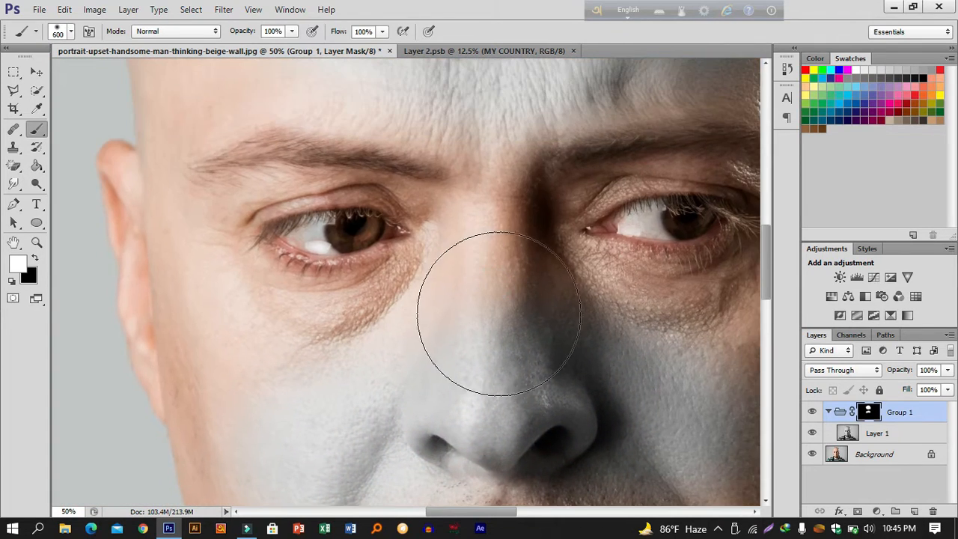
{"action": "scroll", "coordinate": [498, 313], "scroll_direction": "up", "scroll_amount": 10}
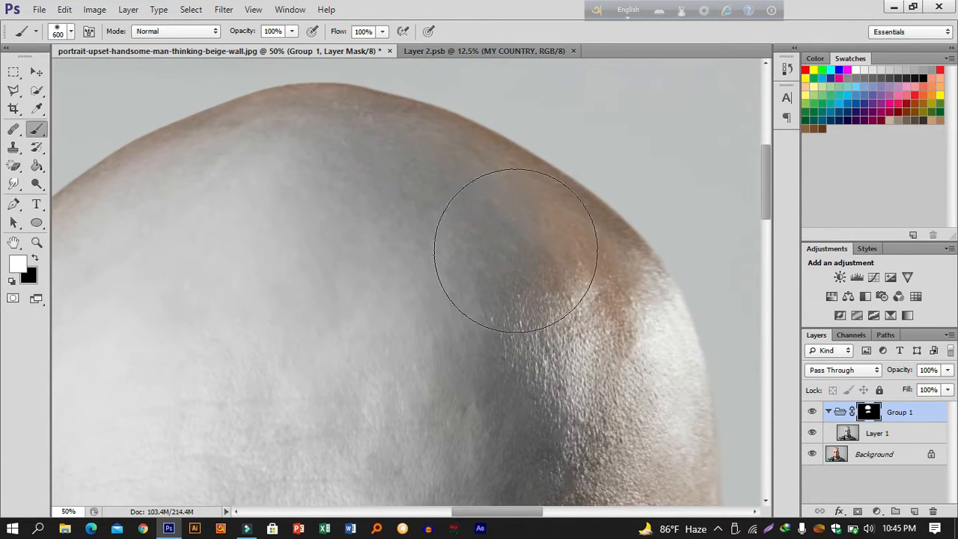
{"action": "scroll", "coordinate": [434, 238], "scroll_direction": "up", "scroll_amount": 2}
{"action": "scroll", "coordinate": [193, 284], "scroll_direction": "down", "scroll_amount": 10}
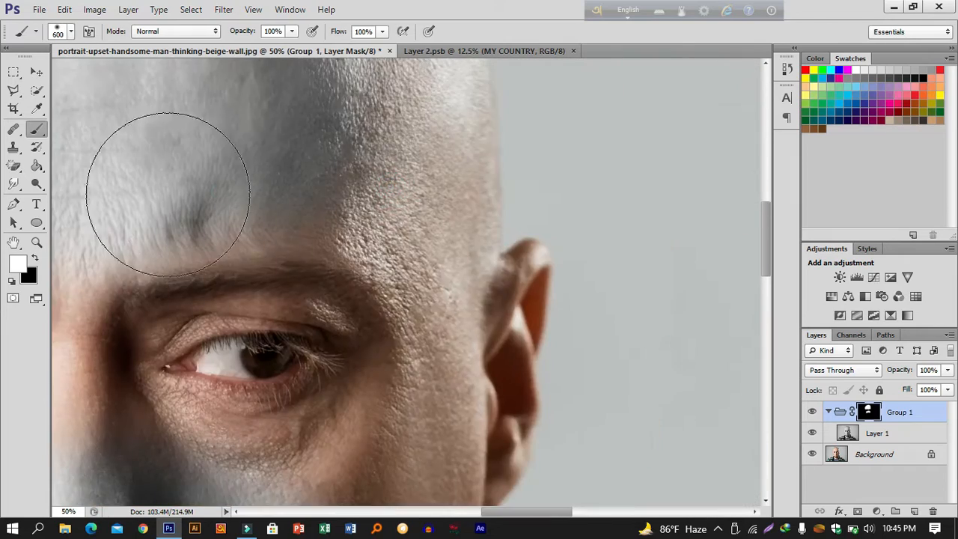
Continue painting the group mask white over the shadowed side of the face, refining around that eye with a 200 px brush.
{"action": "left_click_drag", "start_coordinate": [377, 156], "coordinate": [388, 246]}
{"action": "left_click_drag", "start_coordinate": [391, 286], "coordinate": [398, 180]}
{"action": "mouse_move", "coordinate": [399, 176]}
{"action": "left_mouse_down"}
{"action": "mouse_move", "coordinate": [400, 310]}
{"action": "mouse_move", "coordinate": [408, 217]}
{"action": "left_mouse_up"}
{"action": "left_click_drag", "start_coordinate": [295, 188], "coordinate": [297, 274]}
{"action": "mouse_move", "coordinate": [407, 363]}
{"action": "left_mouse_down"}
{"action": "mouse_move", "coordinate": [373, 121]}
{"action": "mouse_move", "coordinate": [382, 74]}
{"action": "left_mouse_up"}
{"action": "mouse_move", "coordinate": [261, 383]}
{"action": "left_mouse_down"}
{"action": "mouse_move", "coordinate": [351, 272]}
{"action": "mouse_move", "coordinate": [366, 234]}
{"action": "left_mouse_up"}
{"action": "mouse_move", "coordinate": [237, 307]}
{"action": "left_mouse_down"}
{"action": "mouse_move", "coordinate": [325, 165]}
{"action": "mouse_move", "coordinate": [347, 97]}
{"action": "left_mouse_up"}
{"action": "mouse_move", "coordinate": [391, 223]}
{"action": "left_mouse_down"}
{"action": "mouse_move", "coordinate": [322, 332]}
{"action": "mouse_move", "coordinate": [300, 340]}
{"action": "left_mouse_up"}
{"action": "left_click_drag", "start_coordinate": [494, 186], "coordinate": [359, 419]}
{"action": "left_click_drag", "start_coordinate": [158, 415], "coordinate": [321, 294]}
{"action": "mouse_move", "coordinate": [163, 166]}
{"action": "left_mouse_down"}
{"action": "mouse_move", "coordinate": [250, 355]}
{"action": "mouse_move", "coordinate": [270, 325]}
{"action": "mouse_move", "coordinate": [174, 167]}
{"action": "left_mouse_up"}
{"action": "left_click_drag", "start_coordinate": [289, 316], "coordinate": [389, 386]}
{"action": "mouse_move", "coordinate": [646, 114]}
{"action": "left_mouse_down"}
{"action": "mouse_move", "coordinate": [557, 203]}
{"action": "mouse_move", "coordinate": [417, 450]}
{"action": "left_mouse_up"}
{"action": "left_click_drag", "start_coordinate": [434, 266], "coordinate": [219, 262]}
{"action": "left_click_drag", "start_coordinate": [196, 289], "coordinate": [291, 371]}
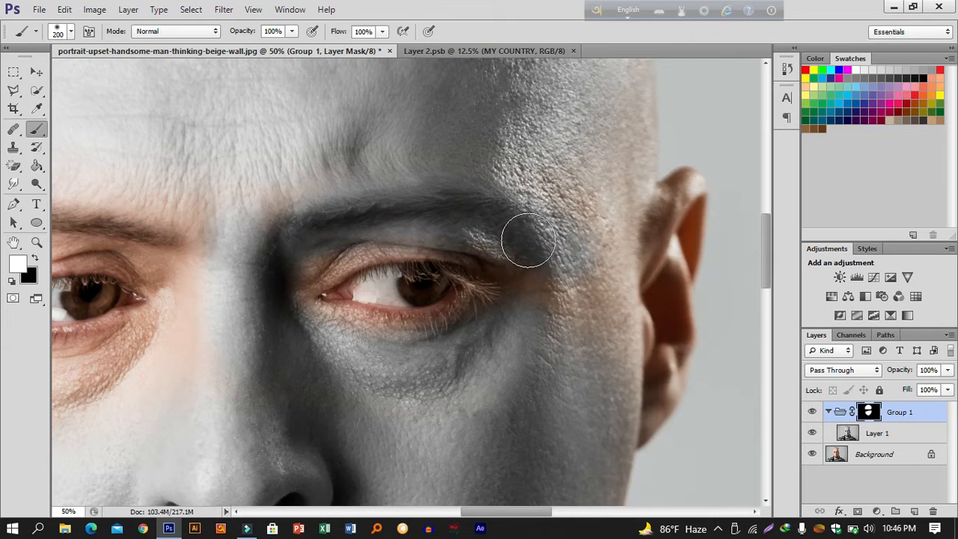
Paint the mask white over the remaining brows, eyelids and under-eye skin with the 200 px brush, leaving both eyes unpainted.
{"action": "left_click_drag", "start_coordinate": [528, 240], "coordinate": [569, 223]}
{"action": "left_click_drag", "start_coordinate": [487, 347], "coordinate": [414, 361]}
{"action": "left_click_drag", "start_coordinate": [449, 315], "coordinate": [495, 273]}
{"action": "mouse_move", "coordinate": [614, 216]}
{"action": "left_mouse_down"}
{"action": "mouse_move", "coordinate": [357, 283]}
{"action": "mouse_move", "coordinate": [255, 414]}
{"action": "mouse_move", "coordinate": [315, 289]}
{"action": "mouse_move", "coordinate": [466, 404]}
{"action": "mouse_move", "coordinate": [566, 414]}
{"action": "left_mouse_up"}
{"action": "mouse_move", "coordinate": [195, 342]}
{"action": "left_mouse_down"}
{"action": "mouse_move", "coordinate": [232, 343]}
{"action": "mouse_move", "coordinate": [252, 453]}
{"action": "left_mouse_up"}
{"action": "left_click_drag", "start_coordinate": [204, 378], "coordinate": [181, 290]}
{"action": "left_click_drag", "start_coordinate": [164, 217], "coordinate": [176, 396]}
{"action": "left_click_drag", "start_coordinate": [255, 385], "coordinate": [268, 210]}
{"action": "mouse_move", "coordinate": [225, 277]}
{"action": "left_mouse_down"}
{"action": "mouse_move", "coordinate": [459, 322]}
{"action": "mouse_move", "coordinate": [309, 429]}
{"action": "mouse_move", "coordinate": [270, 296]}
{"action": "mouse_move", "coordinate": [209, 367]}
{"action": "mouse_move", "coordinate": [294, 432]}
{"action": "mouse_move", "coordinate": [239, 368]}
{"action": "mouse_move", "coordinate": [274, 312]}
{"action": "mouse_move", "coordinate": [405, 301]}
{"action": "mouse_move", "coordinate": [447, 336]}
{"action": "left_mouse_up"}
{"action": "left_click_drag", "start_coordinate": [572, 342], "coordinate": [419, 266]}
{"action": "left_click_drag", "start_coordinate": [302, 312], "coordinate": [329, 274]}
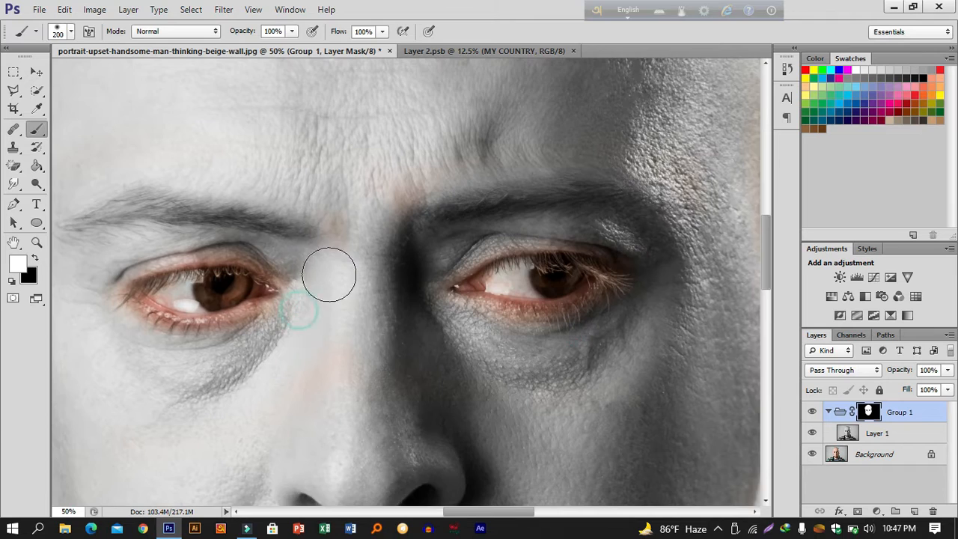
Fill the missed mask spots on the nose bridge, between the brows and along the edge of the head.
{"action": "left_click_drag", "start_coordinate": [290, 356], "coordinate": [353, 290]}
{"action": "left_click_drag", "start_coordinate": [374, 248], "coordinate": [348, 135]}
{"action": "left_click_drag", "start_coordinate": [365, 348], "coordinate": [363, 404]}
{"action": "left_click_drag", "start_coordinate": [658, 233], "coordinate": [384, 436]}
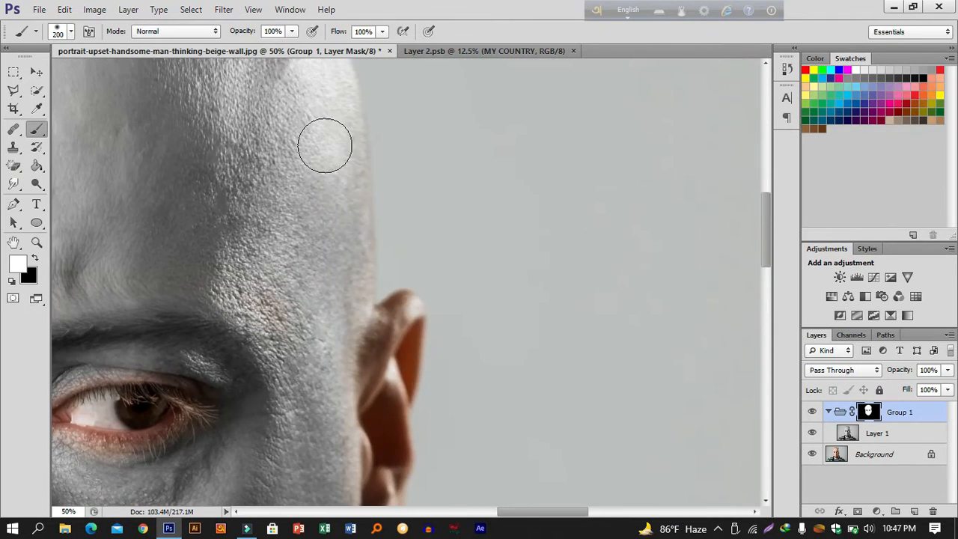
{"action": "left_click_drag", "start_coordinate": [331, 174], "coordinate": [524, 456]}
{"action": "left_click_drag", "start_coordinate": [417, 413], "coordinate": [458, 321]}
{"action": "left_click_drag", "start_coordinate": [289, 252], "coordinate": [419, 479]}
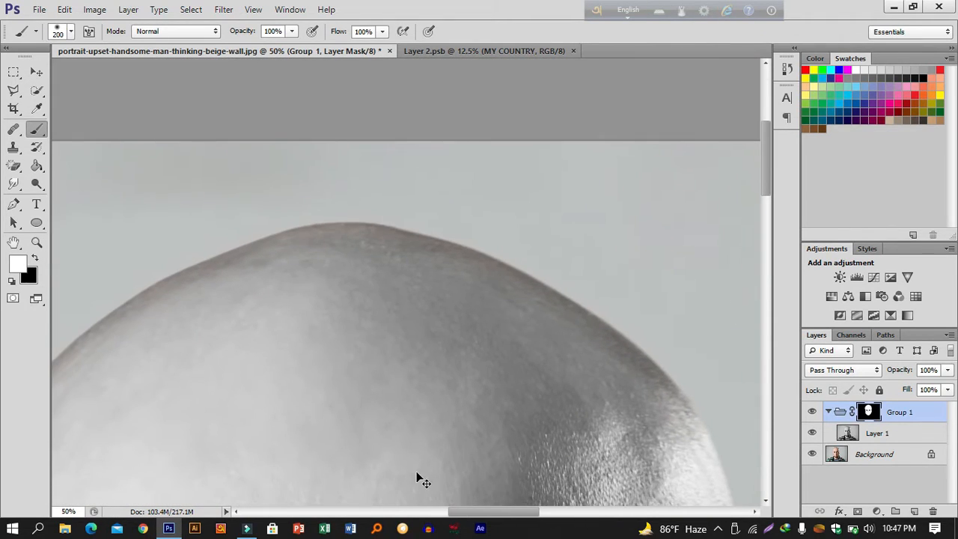
{"action": "key", "text": "ctrl+0"}
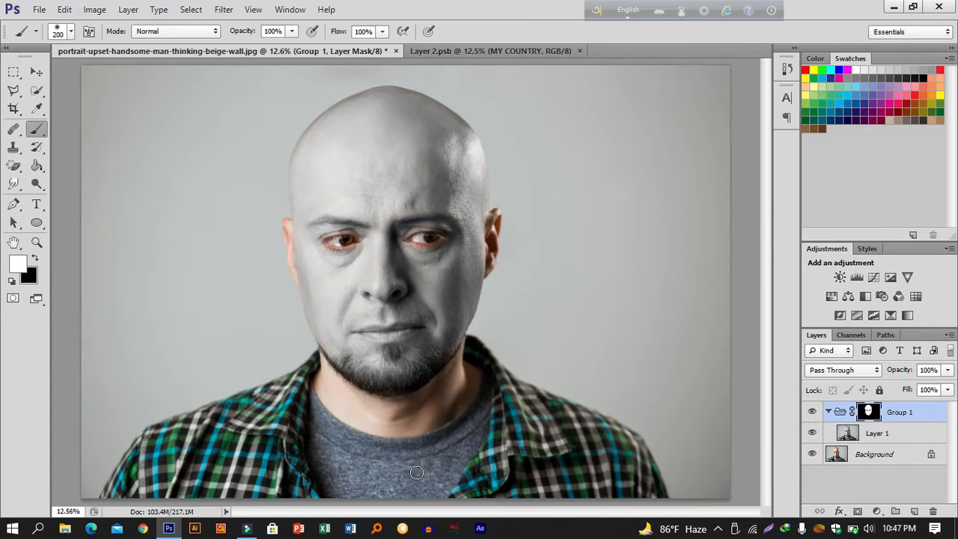
Select the black-and-white layer inside the group and open MY COUNTRY.JPG from the FLAG OF WONDER folder.
{"action": "left_click", "coordinate": [922, 434]}
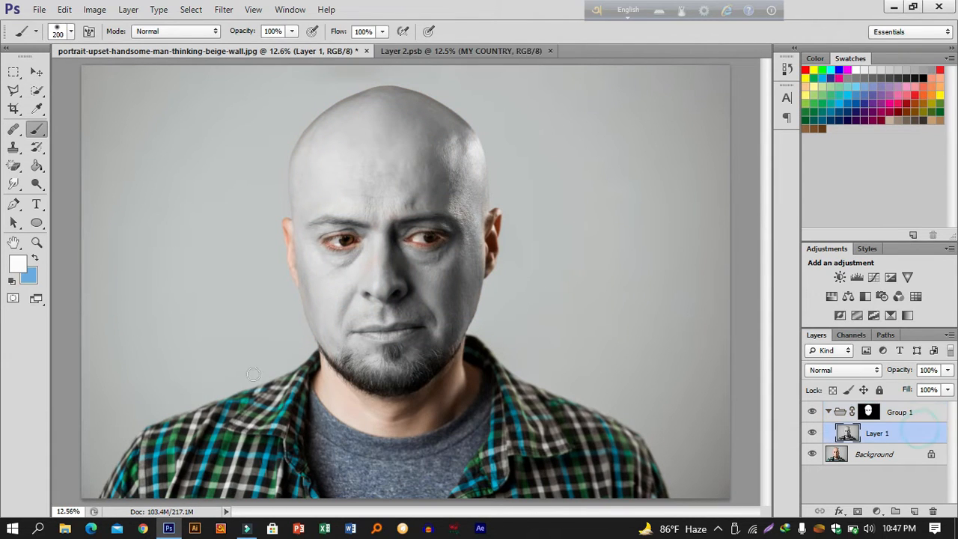
{"action": "key", "text": "ctrl+o"}
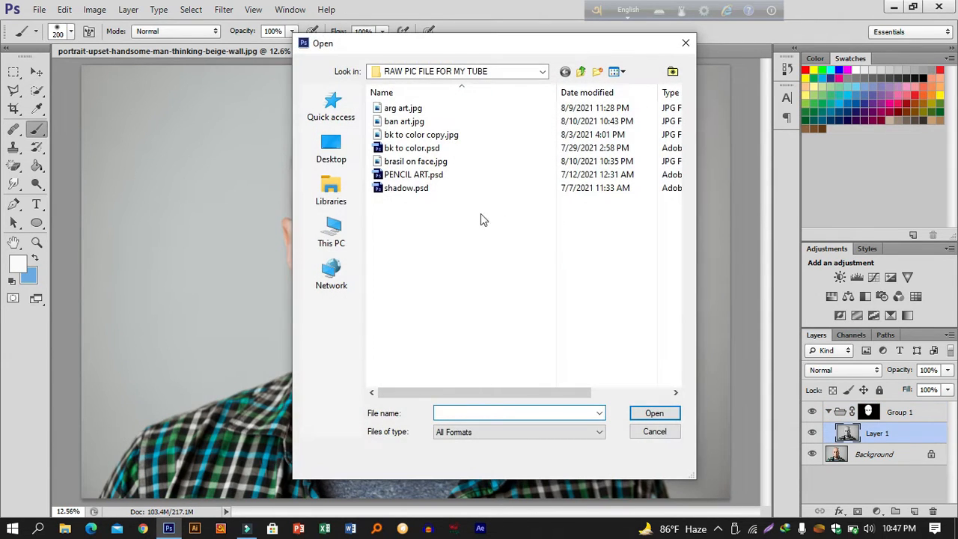
{"action": "left_click", "coordinate": [331, 231]}
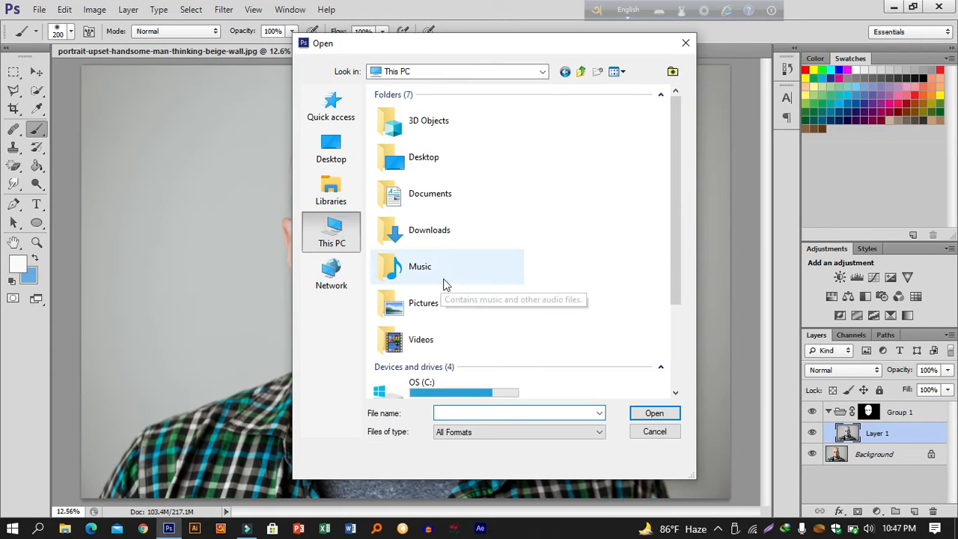
{"action": "double_click", "coordinate": [456, 234]}
{"action": "scroll", "coordinate": [465, 264], "scroll_direction": "down", "scroll_amount": 3}
{"action": "scroll", "coordinate": [489, 283], "scroll_direction": "up", "scroll_amount": 3}
{"action": "double_click", "coordinate": [383, 127]}
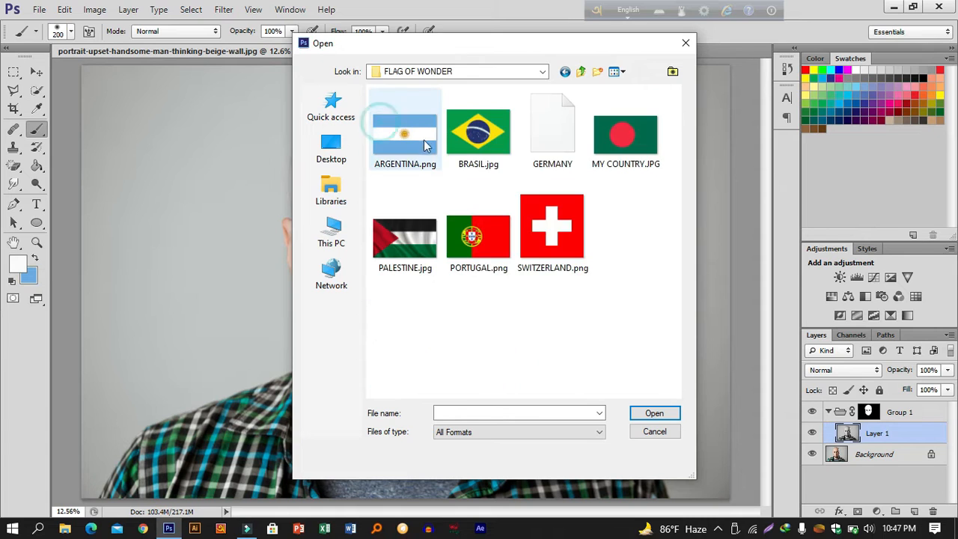
{"action": "double_click", "coordinate": [626, 114]}
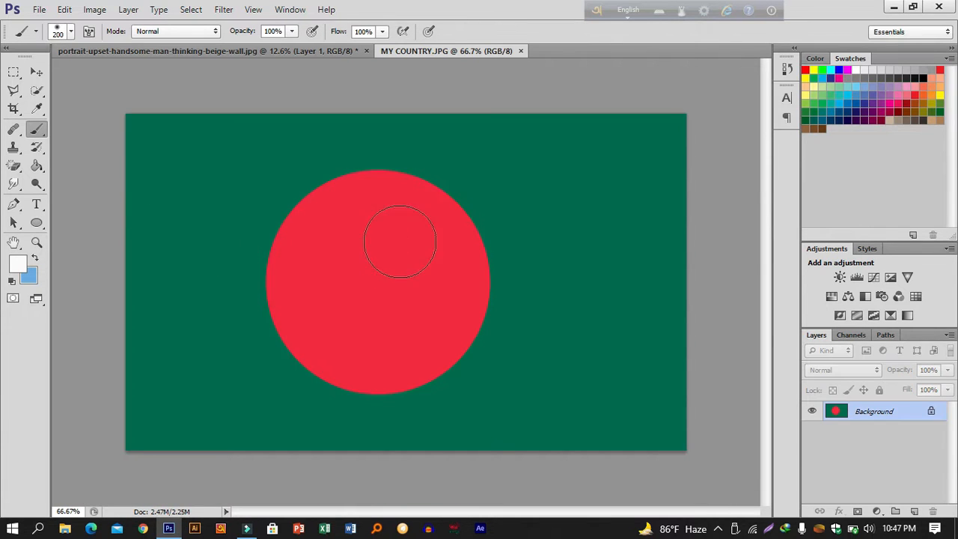
Select the entire flag image and copy it into the portrait document above the black-and-white layer.
{"action": "left_click", "coordinate": [15, 73]}
{"action": "left_click", "coordinate": [15, 73]}
{"action": "left_click_drag", "start_coordinate": [111, 105], "coordinate": [687, 452]}
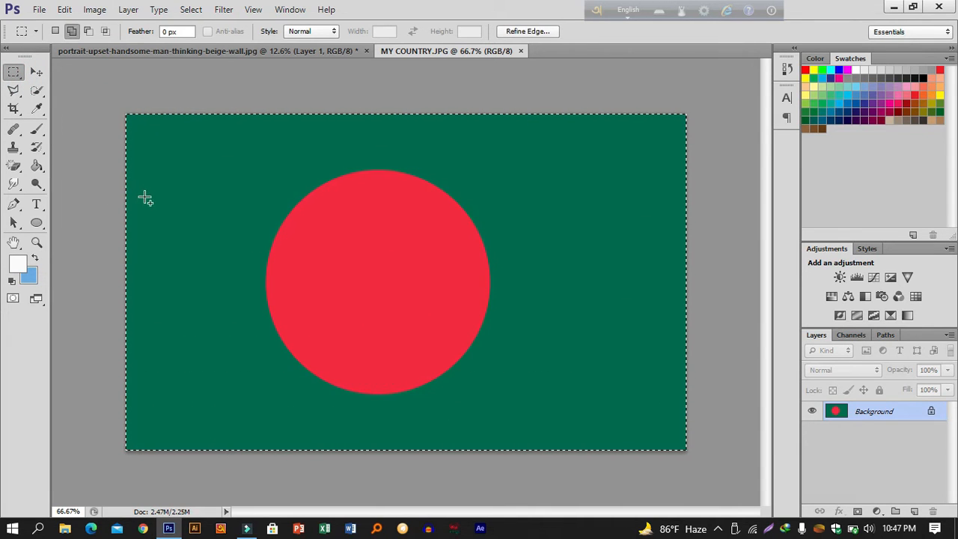
{"action": "left_click", "coordinate": [253, 52]}
{"action": "key", "text": "ctrl+v"}
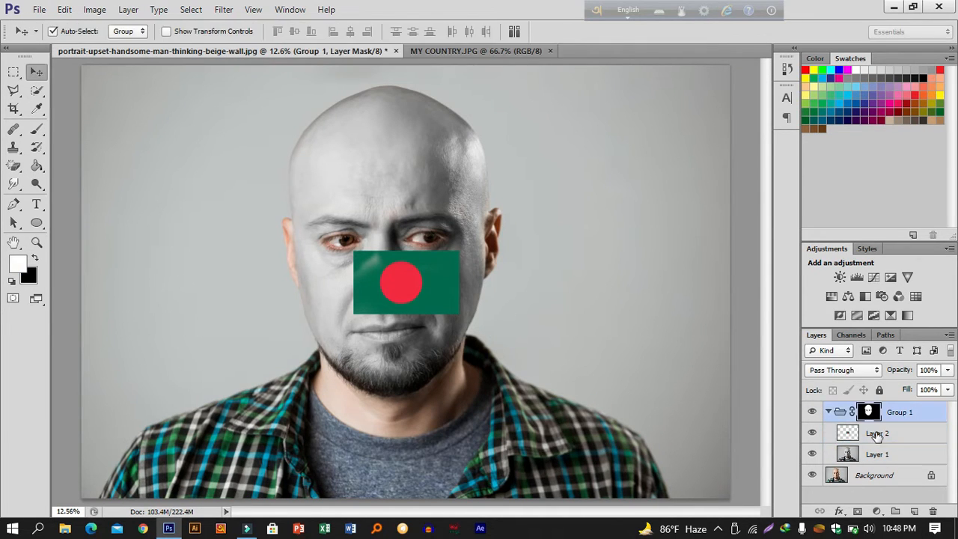
Scale the flag layer to about 260%, rotate it about 39.9°, and position its red circle over the eye on the lit side.
{"action": "left_click", "coordinate": [876, 434]}
{"action": "key", "text": "ctrl+t"}
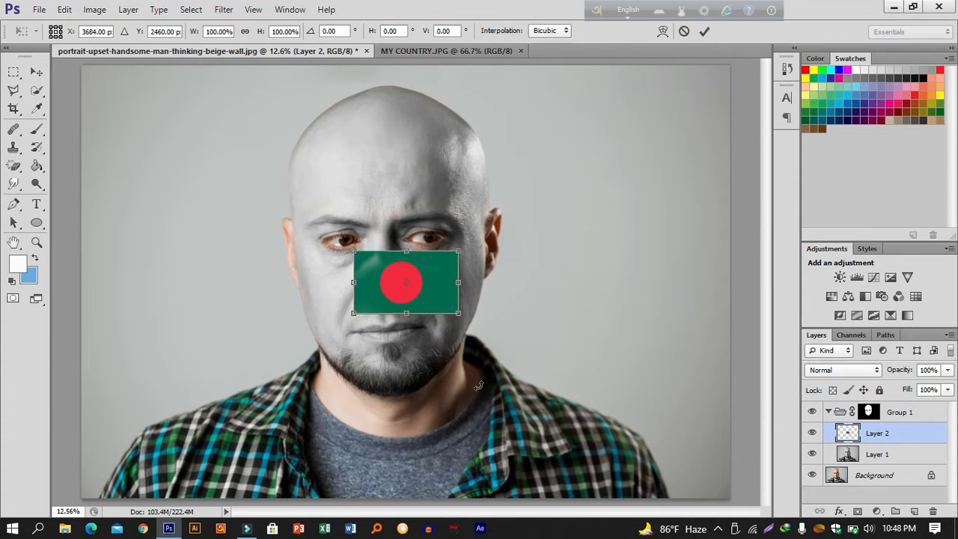
{"action": "left_click_drag", "start_coordinate": [459, 314], "coordinate": [485, 455]}
{"action": "left_click_drag", "start_coordinate": [420, 324], "coordinate": [351, 278]}
{"action": "left_click_drag", "start_coordinate": [433, 392], "coordinate": [397, 365]}
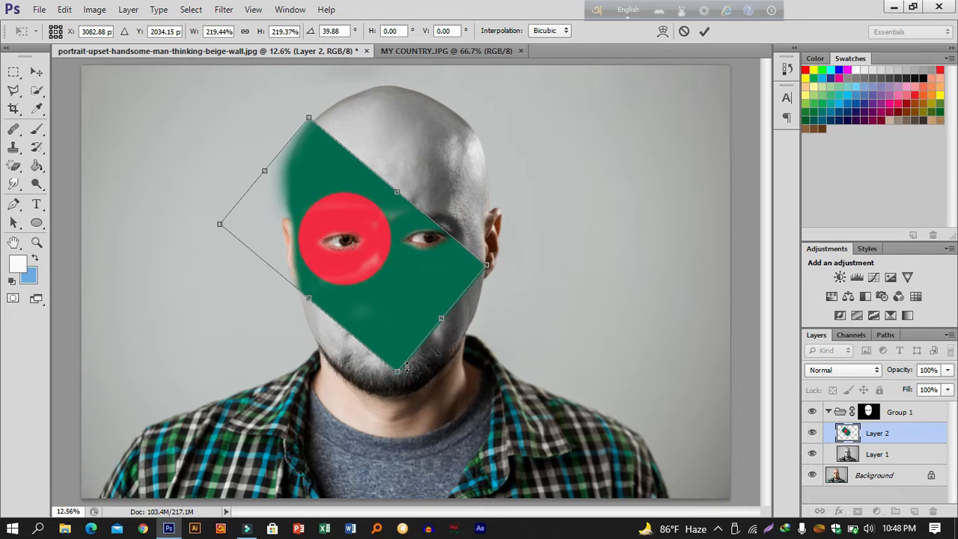
{"action": "left_click_drag", "start_coordinate": [373, 299], "coordinate": [377, 305]}
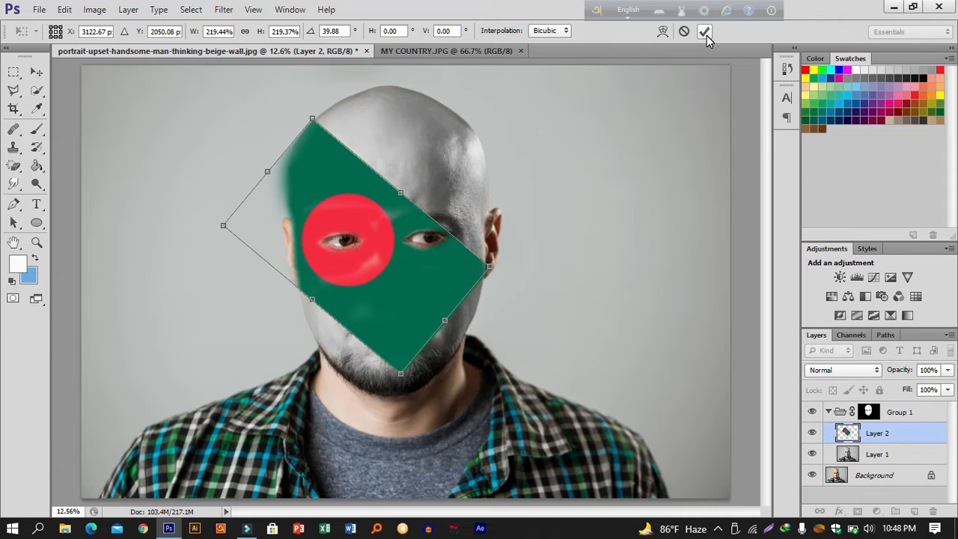
{"action": "left_click_drag", "start_coordinate": [495, 268], "coordinate": [512, 275]}
{"action": "left_click_drag", "start_coordinate": [439, 293], "coordinate": [437, 309]}
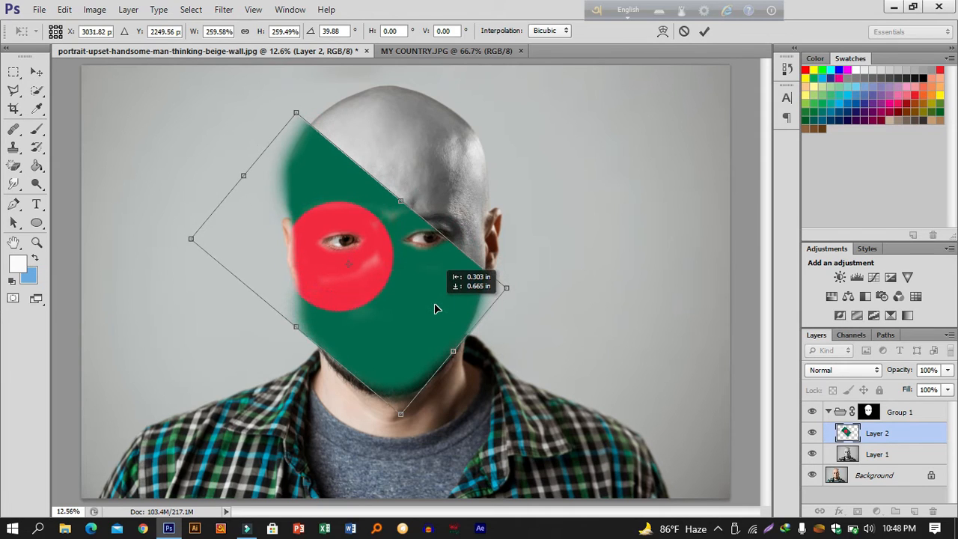
{"action": "left_click", "coordinate": [705, 31]}
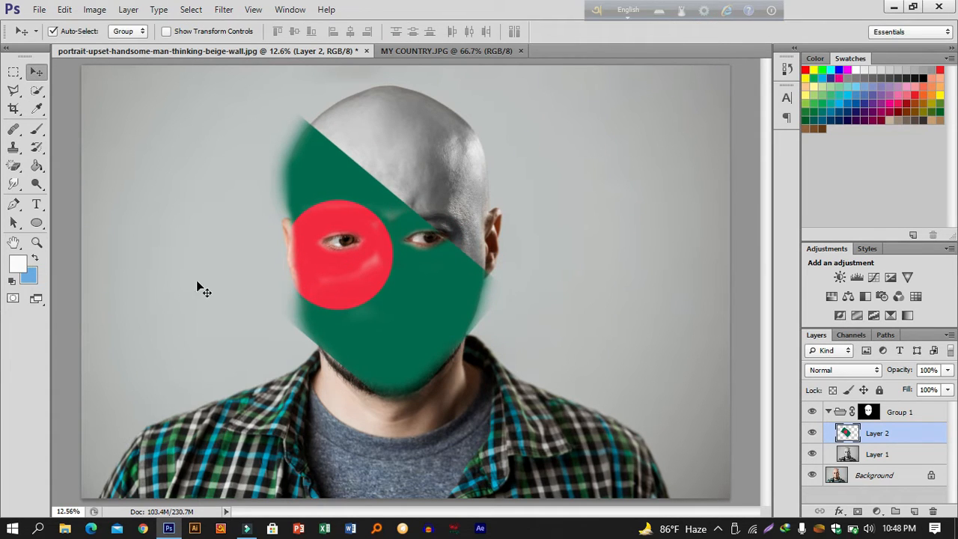
Sample the flag's green (006a4e) as the foreground color and set the flag layer's blend mode to Multiply.
{"action": "left_click", "coordinate": [23, 268]}
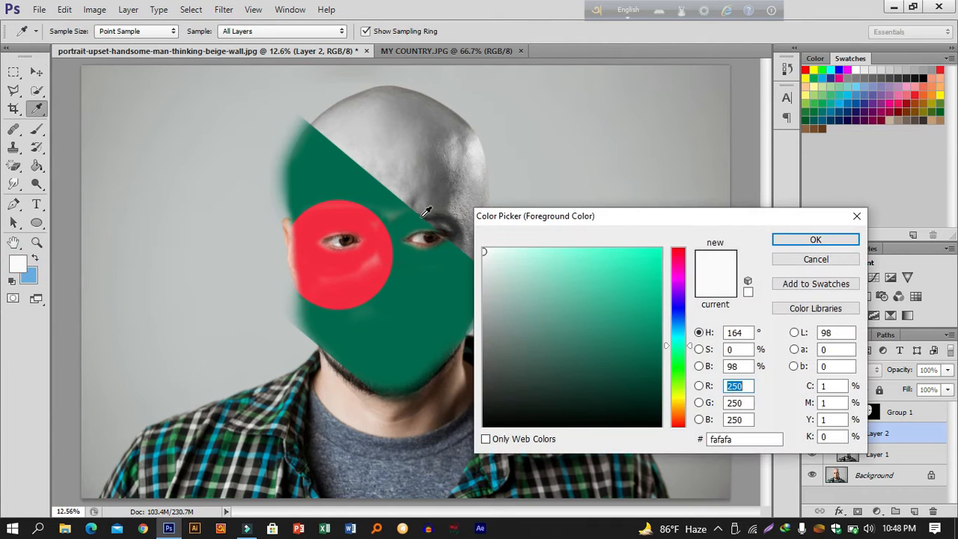
{"action": "left_click", "coordinate": [341, 161]}
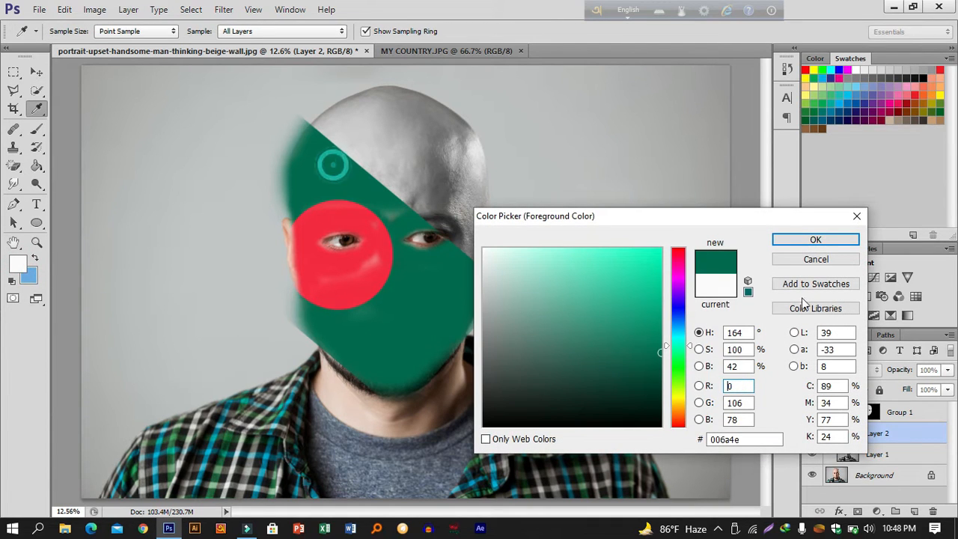
{"action": "left_click", "coordinate": [819, 244]}
{"action": "left_click", "coordinate": [842, 370]}
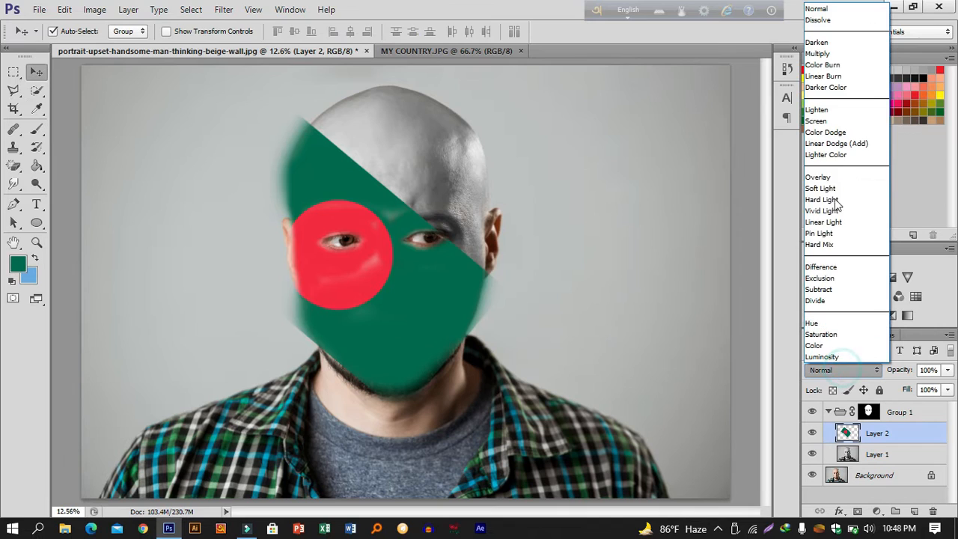
{"action": "left_click", "coordinate": [839, 55]}
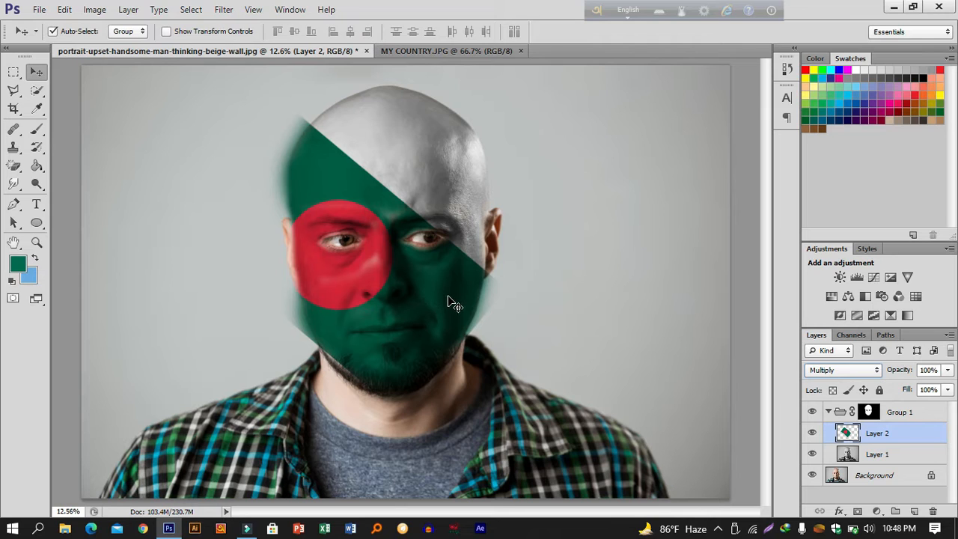
Free-transform the flag layer, shifting it slightly toward the ear on the lit side with the red circle kept over the eye.
{"action": "key", "text": "ctrl+t"}
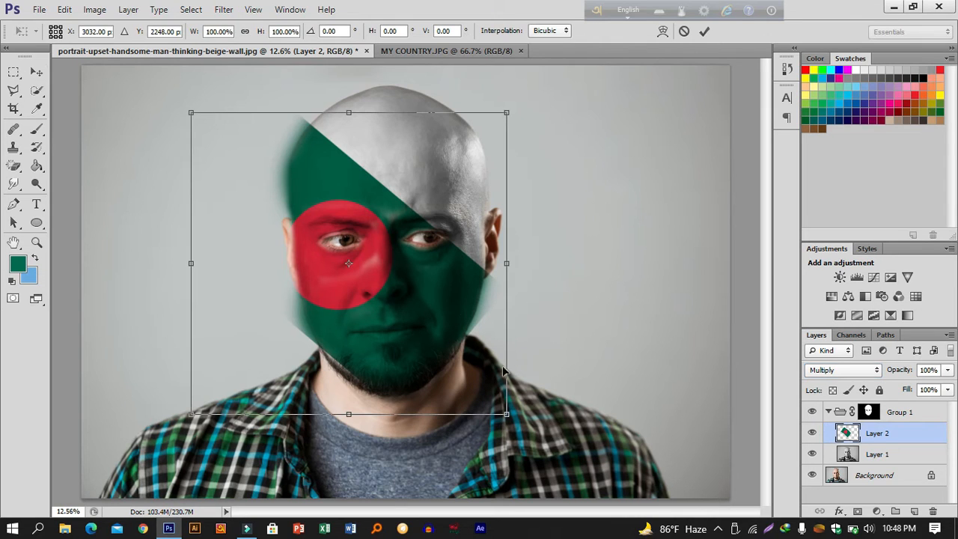
{"action": "left_click_drag", "start_coordinate": [507, 411], "coordinate": [507, 413]}
{"action": "mouse_move", "coordinate": [356, 348]}
{"action": "left_mouse_down"}
{"action": "mouse_move", "coordinate": [345, 333]}
{"action": "mouse_move", "coordinate": [343, 353]}
{"action": "left_mouse_up"}
{"action": "left_click", "coordinate": [705, 32]}
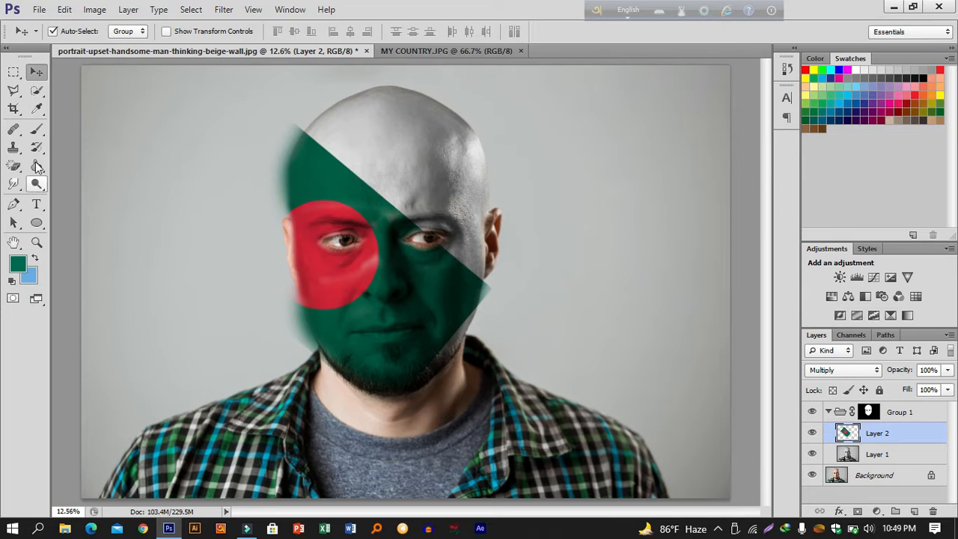
Paint the uncovered grey areas of the head green on the flag layer with a 1300 px brush.
{"action": "left_click", "coordinate": [37, 129]}
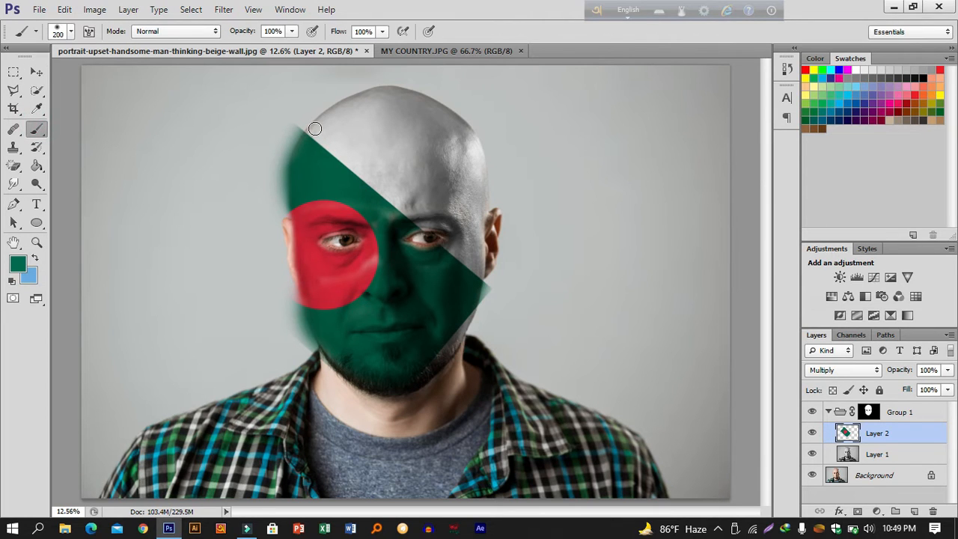
{"action": "key", "text": "bracketright"}
{"action": "key", "text": "bracketright"}
{"action": "key", "text": "bracketright"}
{"action": "key", "text": "bracketright"}
{"action": "key", "text": "bracketright"}
{"action": "key", "text": "bracketright"}
{"action": "key", "text": "bracketright"}
{"action": "key", "text": "bracketright"}
{"action": "key", "text": "bracketright"}
{"action": "key", "text": "bracketright"}
{"action": "mouse_move", "coordinate": [344, 118]}
{"action": "left_mouse_down"}
{"action": "mouse_move", "coordinate": [449, 128]}
{"action": "mouse_move", "coordinate": [459, 173]}
{"action": "mouse_move", "coordinate": [437, 184]}
{"action": "mouse_move", "coordinate": [408, 168]}
{"action": "mouse_move", "coordinate": [456, 206]}
{"action": "mouse_move", "coordinate": [449, 229]}
{"action": "mouse_move", "coordinate": [449, 150]}
{"action": "mouse_move", "coordinate": [436, 271]}
{"action": "mouse_move", "coordinate": [456, 333]}
{"action": "mouse_move", "coordinate": [432, 362]}
{"action": "mouse_move", "coordinate": [341, 378]}
{"action": "mouse_move", "coordinate": [407, 367]}
{"action": "mouse_move", "coordinate": [440, 342]}
{"action": "mouse_move", "coordinate": [338, 375]}
{"action": "left_mouse_up"}
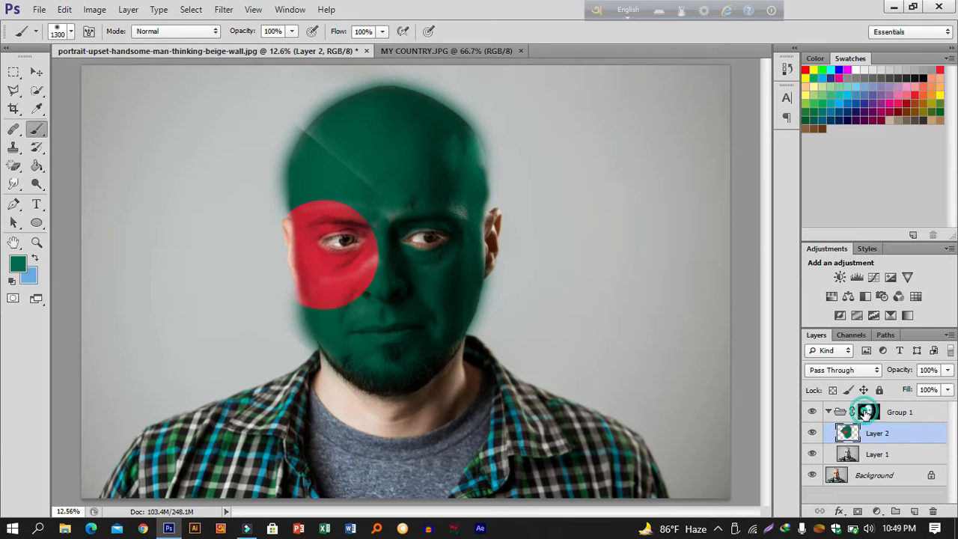
Paint white on the group's layer mask with a 250 px brush to extend the face paint over the brow and beard.
{"action": "left_click", "coordinate": [866, 412]}
{"action": "key", "text": "d"}
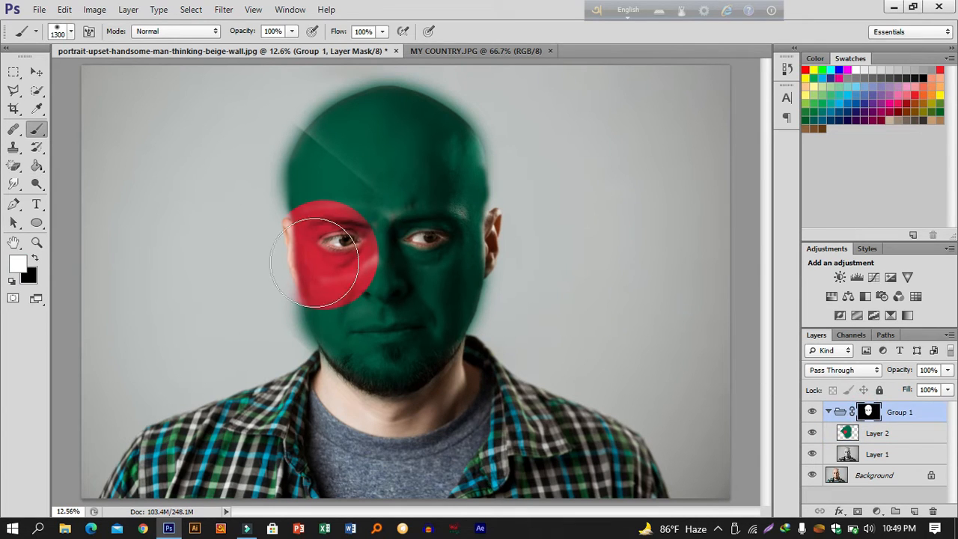
{"action": "key", "text": "bracketleft"}
{"action": "key", "text": "bracketleft"}
{"action": "key", "text": "bracketleft"}
{"action": "key", "text": "bracketleft"}
{"action": "key", "text": "bracketleft"}
{"action": "key", "text": "bracketleft"}
{"action": "key", "text": "bracketleft"}
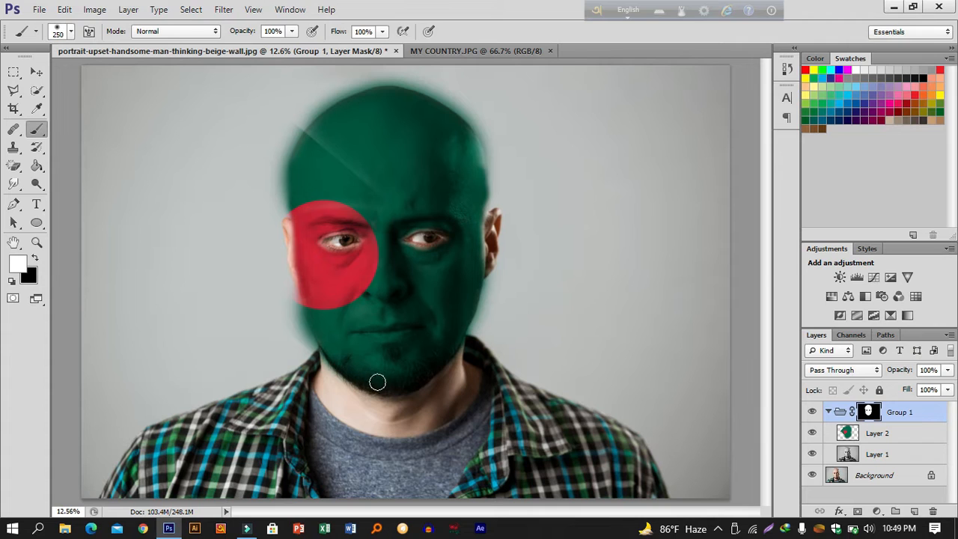
Paint green on the flag layer over the diagonal seam on the forehead and the pale edge of the shadowed temple.
{"action": "left_click", "coordinate": [878, 434]}
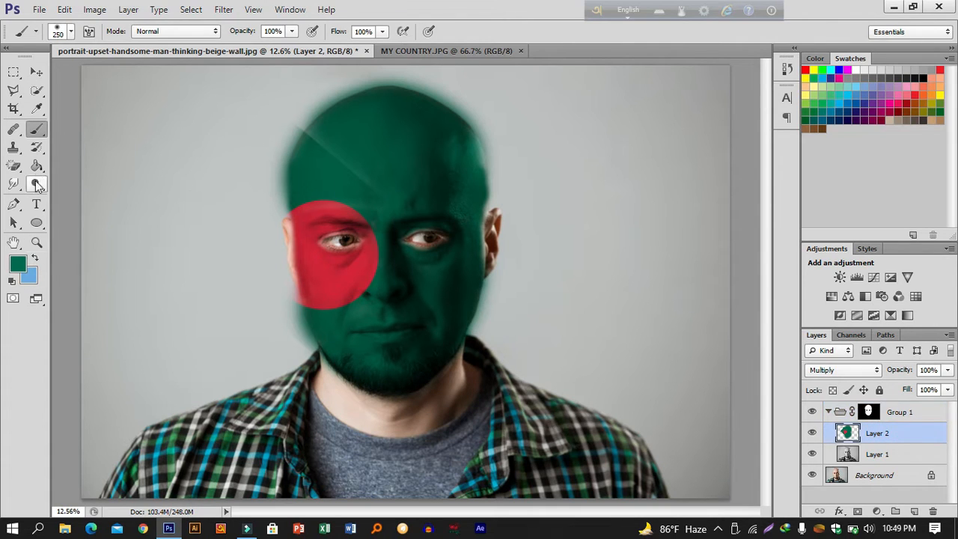
{"action": "left_click_drag", "start_coordinate": [310, 136], "coordinate": [347, 166]}
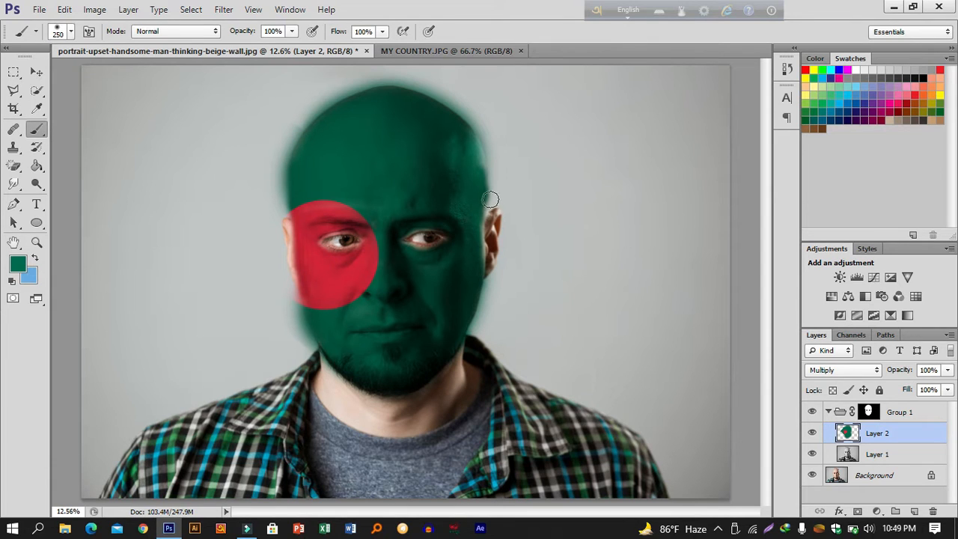
{"action": "left_click_drag", "start_coordinate": [482, 180], "coordinate": [474, 142]}
Paint black on the group mask with the 250 px brush to remove spill along the lit side from jaw to temple.
{"action": "left_click", "coordinate": [867, 411]}
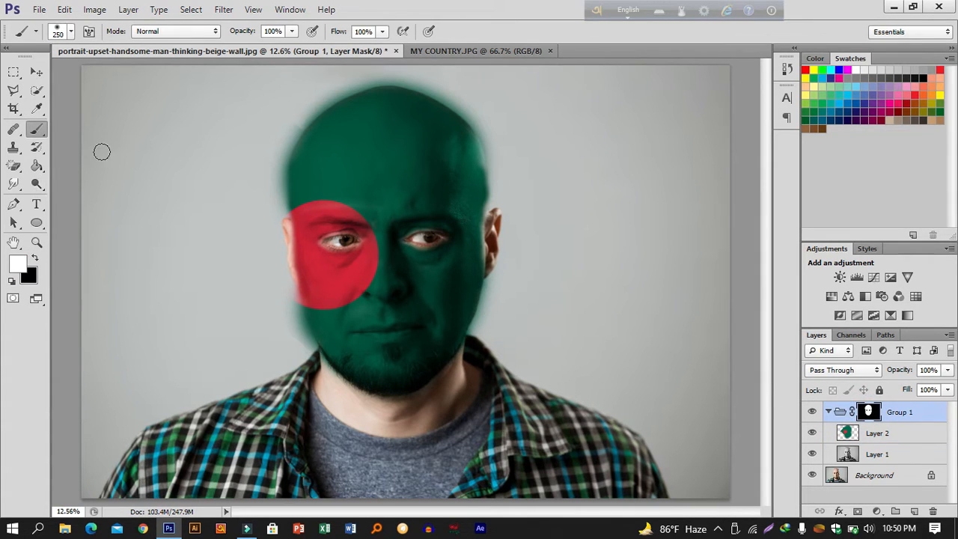
{"action": "left_click", "coordinate": [34, 259]}
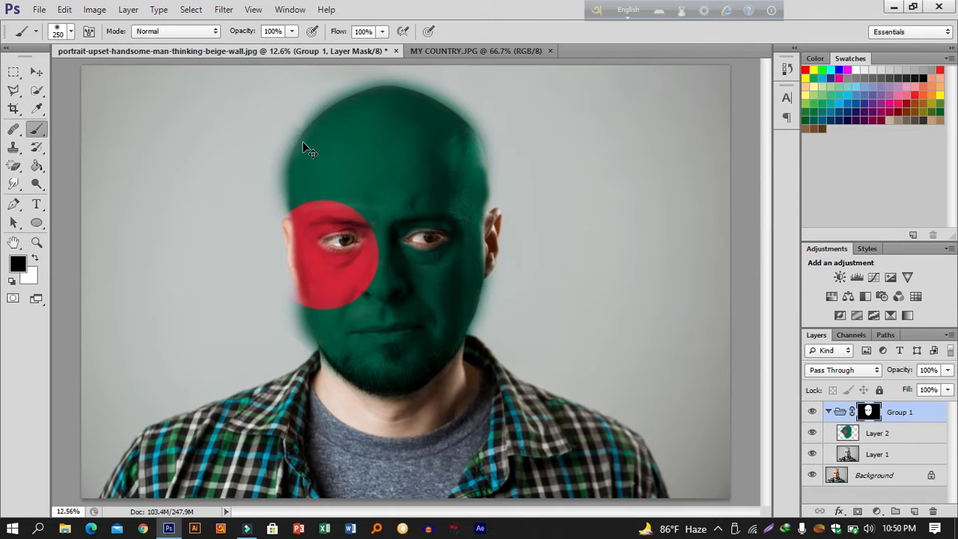
{"action": "key", "text": "ctrl+plus"}
{"action": "key", "text": "ctrl+plus"}
{"action": "key", "text": "ctrl+plus"}
{"action": "key", "text": "ctrl+plus"}
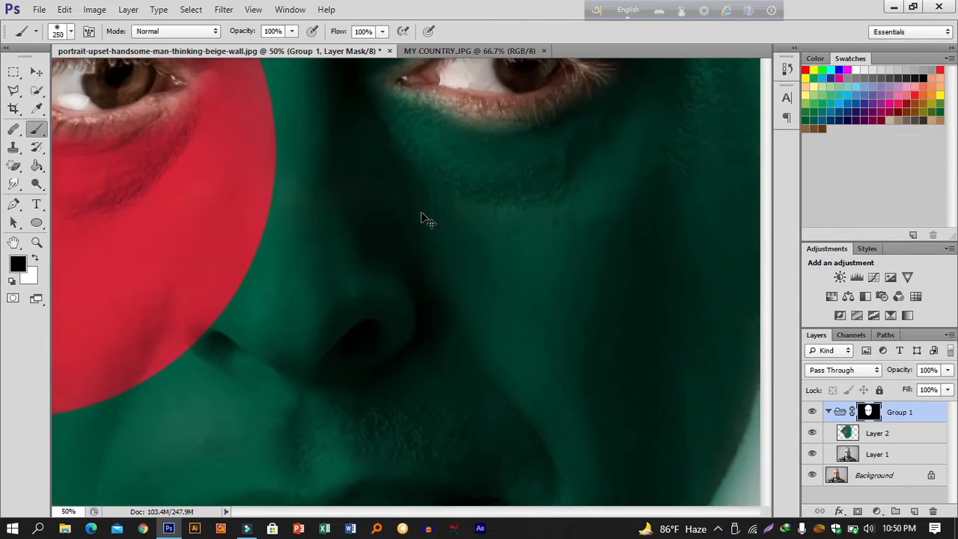
{"action": "key", "text": "ctrl+plus"}
{"action": "mouse_move", "coordinate": [385, 295]}
{"action": "left_mouse_down"}
{"action": "mouse_move", "coordinate": [378, 195]}
{"action": "mouse_move", "coordinate": [566, 407]}
{"action": "left_mouse_up"}
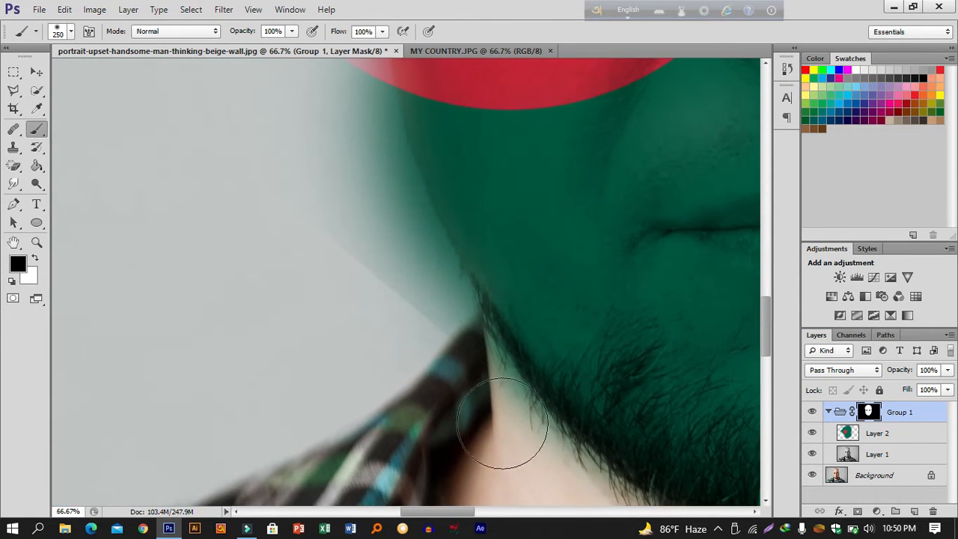
{"action": "left_click_drag", "start_coordinate": [346, 189], "coordinate": [329, 170]}
{"action": "left_click_drag", "start_coordinate": [377, 236], "coordinate": [383, 272]}
{"action": "mouse_move", "coordinate": [423, 369]}
{"action": "left_mouse_down"}
{"action": "mouse_move", "coordinate": [400, 292]}
{"action": "mouse_move", "coordinate": [342, 173]}
{"action": "left_mouse_up"}
{"action": "left_click_drag", "start_coordinate": [344, 192], "coordinate": [349, 269]}
{"action": "mouse_move", "coordinate": [400, 366]}
{"action": "left_mouse_down"}
{"action": "mouse_move", "coordinate": [346, 203]}
{"action": "mouse_move", "coordinate": [356, 251]}
{"action": "left_mouse_up"}
{"action": "left_click_drag", "start_coordinate": [393, 262], "coordinate": [345, 150]}
{"action": "mouse_move", "coordinate": [382, 224]}
{"action": "left_mouse_down"}
{"action": "mouse_move", "coordinate": [364, 274]}
{"action": "mouse_move", "coordinate": [369, 405]}
{"action": "left_mouse_up"}
{"action": "mouse_move", "coordinate": [373, 242]}
{"action": "left_mouse_down"}
{"action": "mouse_move", "coordinate": [325, 126]}
{"action": "mouse_move", "coordinate": [315, 371]}
{"action": "left_mouse_up"}
{"action": "mouse_move", "coordinate": [330, 448]}
{"action": "left_mouse_down"}
{"action": "mouse_move", "coordinate": [289, 321]}
{"action": "mouse_move", "coordinate": [318, 159]}
{"action": "left_mouse_up"}
{"action": "mouse_move", "coordinate": [289, 225]}
{"action": "left_mouse_down"}
{"action": "mouse_move", "coordinate": [271, 532]}
{"action": "mouse_move", "coordinate": [257, 514]}
{"action": "left_mouse_up"}
{"action": "mouse_move", "coordinate": [554, 394]}
{"action": "left_mouse_down"}
{"action": "mouse_move", "coordinate": [449, 277]}
{"action": "mouse_move", "coordinate": [445, 205]}
{"action": "mouse_move", "coordinate": [500, 522]}
{"action": "left_mouse_up"}
{"action": "mouse_move", "coordinate": [418, 389]}
{"action": "left_mouse_down"}
{"action": "mouse_move", "coordinate": [411, 235]}
{"action": "mouse_move", "coordinate": [411, 336]}
{"action": "mouse_move", "coordinate": [383, 396]}
{"action": "mouse_move", "coordinate": [400, 319]}
{"action": "mouse_move", "coordinate": [377, 322]}
{"action": "mouse_move", "coordinate": [427, 370]}
{"action": "left_mouse_up"}
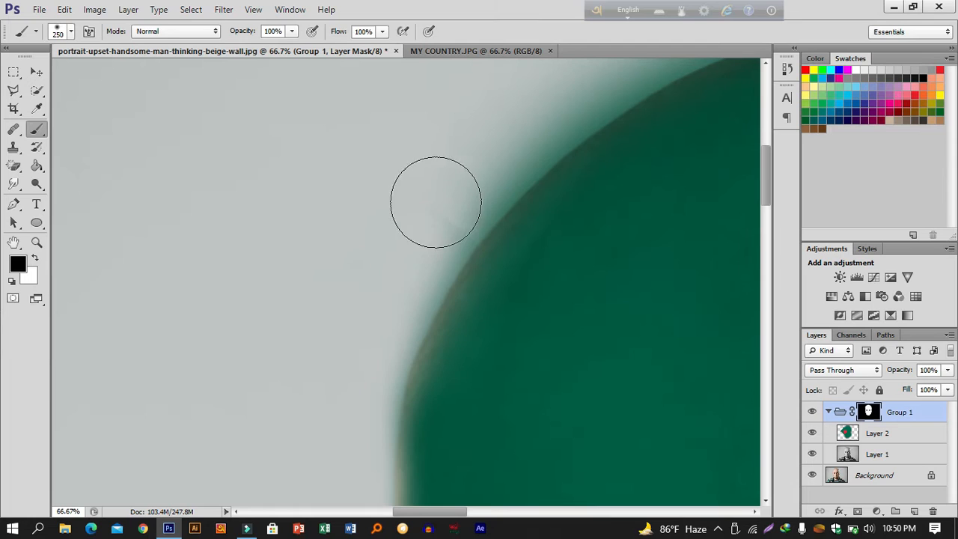
Mask out the green spill around the crown and down the shadowed side of the head to above the ear.
{"action": "mouse_move", "coordinate": [567, 122]}
{"action": "left_mouse_down"}
{"action": "mouse_move", "coordinate": [417, 284]}
{"action": "mouse_move", "coordinate": [331, 310]}
{"action": "mouse_move", "coordinate": [384, 263]}
{"action": "mouse_move", "coordinate": [228, 318]}
{"action": "mouse_move", "coordinate": [609, 163]}
{"action": "mouse_move", "coordinate": [404, 214]}
{"action": "left_mouse_up"}
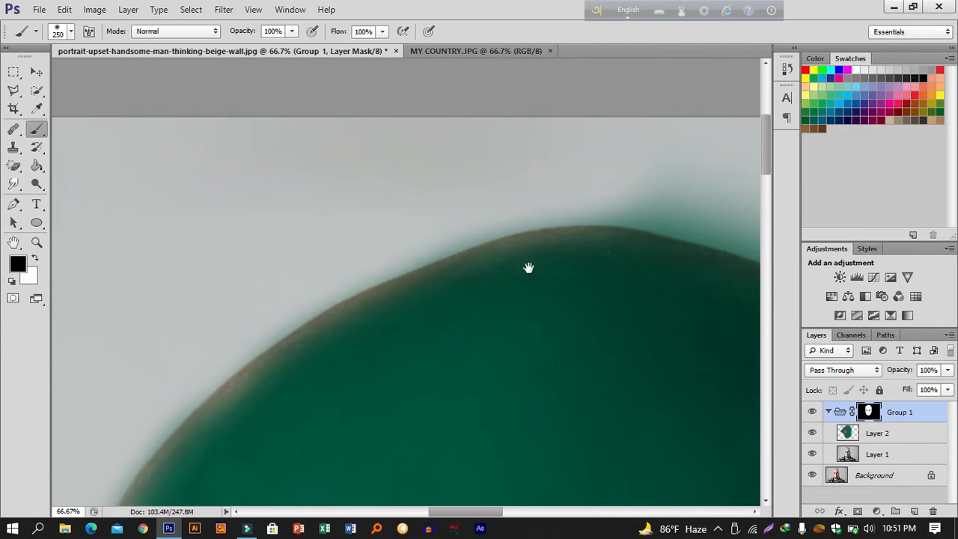
{"action": "left_click_drag", "start_coordinate": [529, 266], "coordinate": [270, 291]}
{"action": "mouse_move", "coordinate": [145, 243]}
{"action": "left_mouse_down"}
{"action": "mouse_move", "coordinate": [432, 208]}
{"action": "mouse_move", "coordinate": [178, 214]}
{"action": "left_mouse_up"}
{"action": "left_click_drag", "start_coordinate": [438, 218], "coordinate": [299, 183]}
{"action": "mouse_move", "coordinate": [295, 182]}
{"action": "left_mouse_down"}
{"action": "mouse_move", "coordinate": [357, 195]}
{"action": "mouse_move", "coordinate": [509, 277]}
{"action": "mouse_move", "coordinate": [545, 322]}
{"action": "left_mouse_up"}
{"action": "left_click_drag", "start_coordinate": [571, 310], "coordinate": [398, 196]}
{"action": "left_click_drag", "start_coordinate": [397, 197], "coordinate": [519, 310]}
{"action": "mouse_move", "coordinate": [541, 315]}
{"action": "left_mouse_down"}
{"action": "mouse_move", "coordinate": [494, 257]}
{"action": "mouse_move", "coordinate": [517, 302]}
{"action": "left_mouse_up"}
{"action": "mouse_move", "coordinate": [539, 309]}
{"action": "left_mouse_down"}
{"action": "mouse_move", "coordinate": [560, 382]}
{"action": "mouse_move", "coordinate": [587, 424]}
{"action": "left_mouse_up"}
{"action": "left_click_drag", "start_coordinate": [502, 278], "coordinate": [366, 116]}
{"action": "mouse_move", "coordinate": [410, 183]}
{"action": "left_mouse_down"}
{"action": "mouse_move", "coordinate": [441, 366]}
{"action": "mouse_move", "coordinate": [385, 176]}
{"action": "left_mouse_up"}
{"action": "left_click_drag", "start_coordinate": [385, 180], "coordinate": [394, 353]}
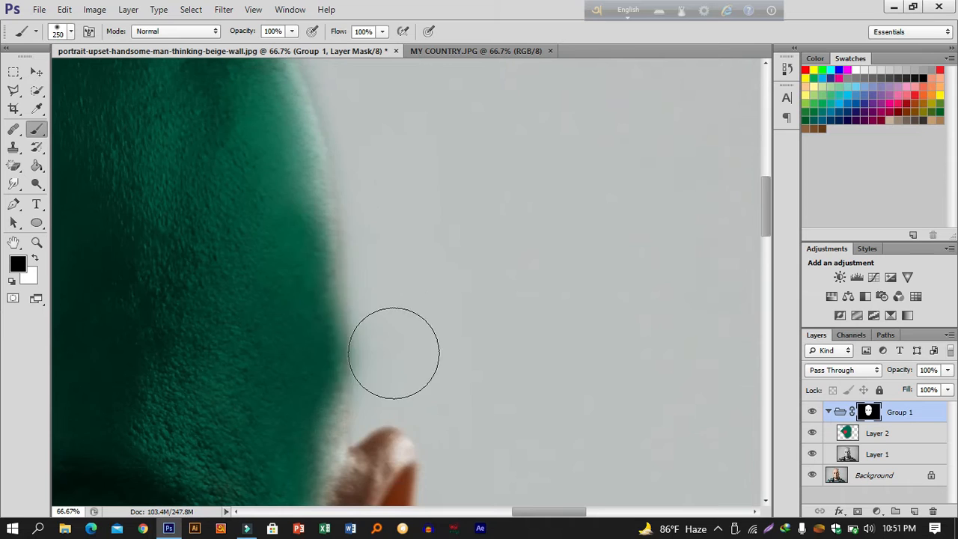
Mask out the remaining green spill beside the shadowed ear and down to the jaw.
{"action": "left_click_drag", "start_coordinate": [401, 397], "coordinate": [391, 174]}
{"action": "left_click_drag", "start_coordinate": [392, 180], "coordinate": [417, 359]}
{"action": "left_click_drag", "start_coordinate": [419, 419], "coordinate": [334, 112]}
{"action": "mouse_move", "coordinate": [334, 116]}
{"action": "left_mouse_down"}
{"action": "mouse_move", "coordinate": [257, 396]}
{"action": "mouse_move", "coordinate": [327, 137]}
{"action": "mouse_move", "coordinate": [289, 185]}
{"action": "mouse_move", "coordinate": [318, 143]}
{"action": "left_mouse_up"}
{"action": "mouse_move", "coordinate": [276, 384]}
{"action": "left_mouse_down"}
{"action": "mouse_move", "coordinate": [326, 137]}
{"action": "mouse_move", "coordinate": [267, 214]}
{"action": "mouse_move", "coordinate": [282, 285]}
{"action": "left_mouse_up"}
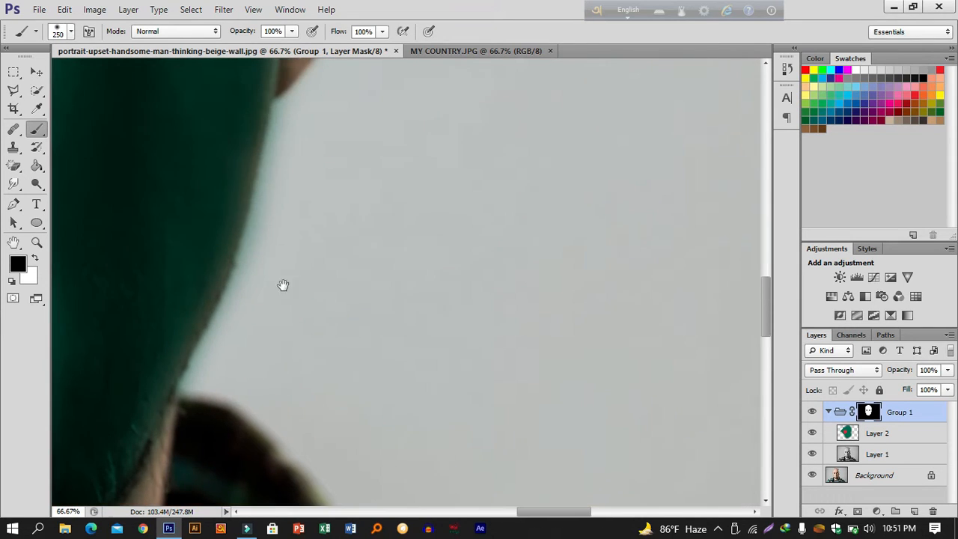
{"action": "left_click_drag", "start_coordinate": [337, 160], "coordinate": [339, 375]}
{"action": "key", "text": "ctrl+0"}
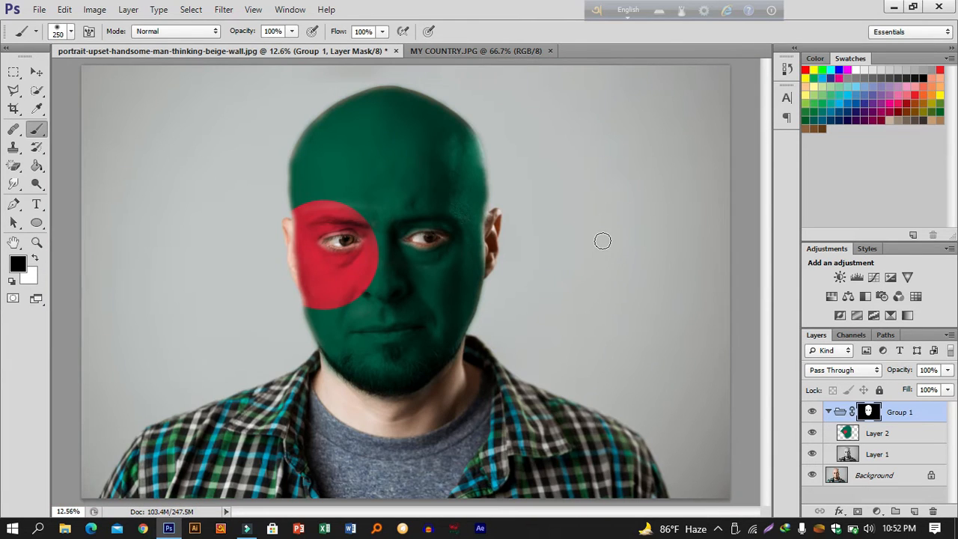
Paint black on the group mask along the neck to clear the color spill beneath the beard.
{"action": "key", "text": "ctrl+plus"}
{"action": "key", "text": "ctrl+plus"}
{"action": "key", "text": "ctrl+plus"}
{"action": "key", "text": "ctrl+plus"}
{"action": "key", "text": "ctrl+plus"}
{"action": "left_click_drag", "start_coordinate": [601, 239], "coordinate": [711, 68]}
{"action": "left_click_drag", "start_coordinate": [183, 166], "coordinate": [215, 280]}
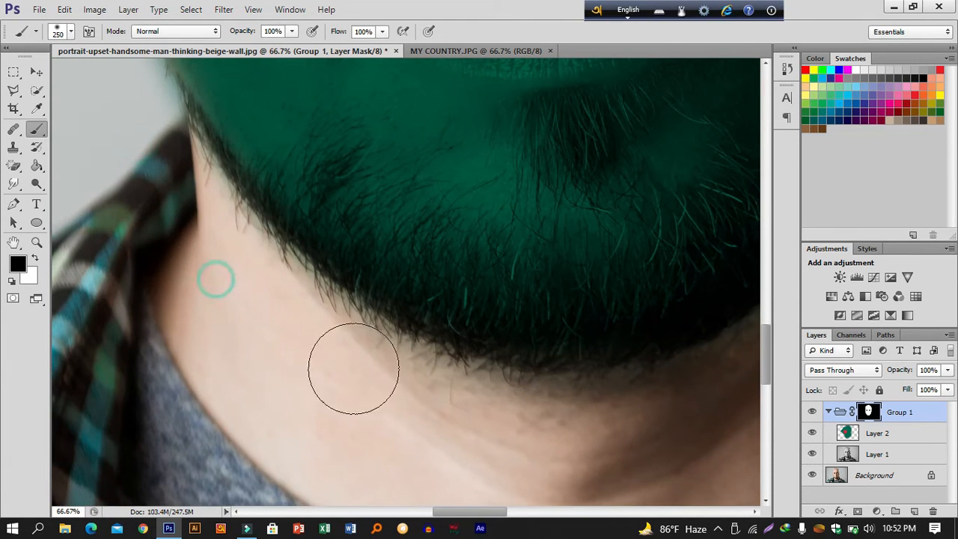
{"action": "left_click_drag", "start_coordinate": [509, 407], "coordinate": [257, 327]}
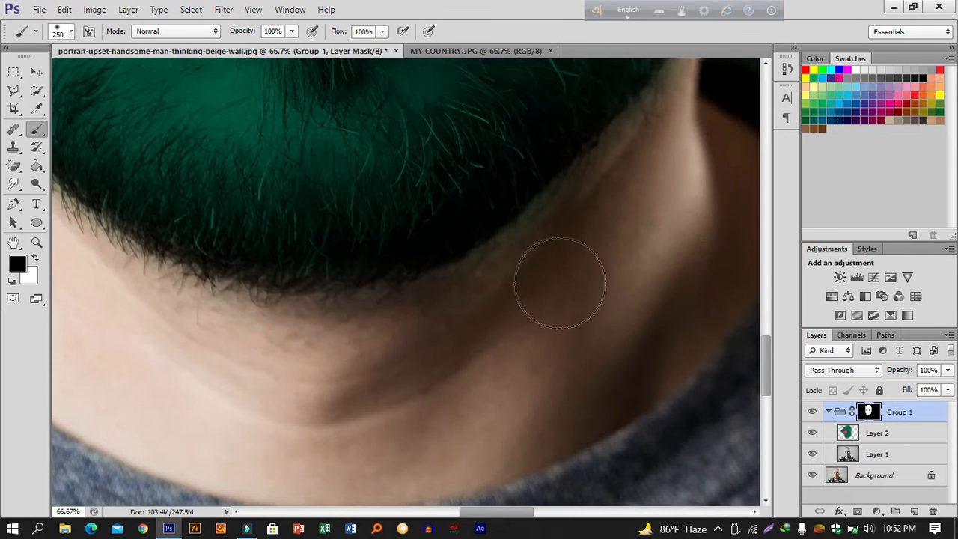
{"action": "mouse_move", "coordinate": [633, 188]}
{"action": "left_mouse_down"}
{"action": "mouse_move", "coordinate": [477, 291]}
{"action": "mouse_move", "coordinate": [407, 317]}
{"action": "mouse_move", "coordinate": [348, 309]}
{"action": "left_mouse_up"}
{"action": "mouse_move", "coordinate": [570, 230]}
{"action": "left_mouse_down"}
{"action": "mouse_move", "coordinate": [488, 275]}
{"action": "mouse_move", "coordinate": [278, 347]}
{"action": "left_mouse_up"}
{"action": "mouse_move", "coordinate": [449, 146]}
{"action": "left_mouse_down"}
{"action": "mouse_move", "coordinate": [272, 426]}
{"action": "mouse_move", "coordinate": [298, 252]}
{"action": "mouse_move", "coordinate": [268, 287]}
{"action": "mouse_move", "coordinate": [203, 497]}
{"action": "left_mouse_up"}
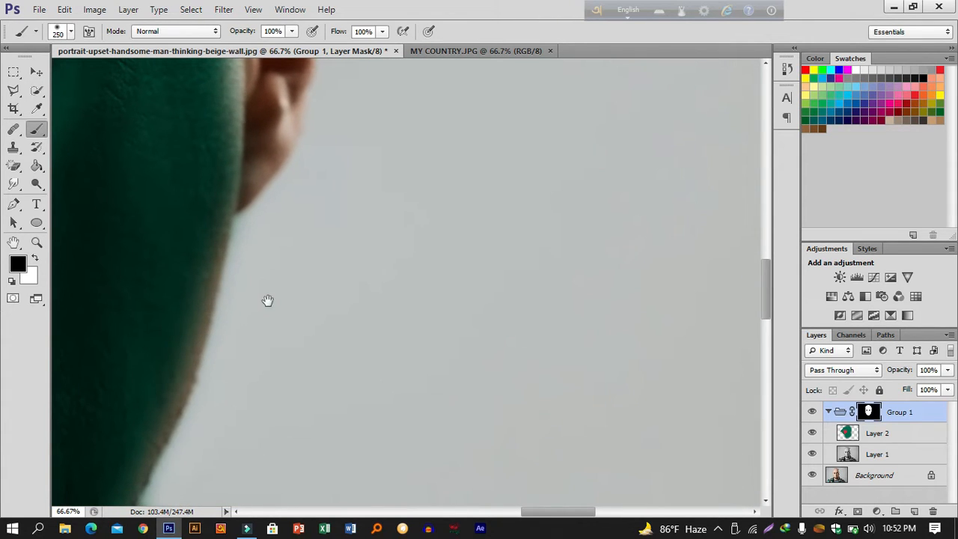
Touch up the group mask in black along the shadowed side and over the top of the head.
{"action": "left_click_drag", "start_coordinate": [268, 301], "coordinate": [244, 526]}
{"action": "mouse_move", "coordinate": [267, 420]}
{"action": "left_mouse_down"}
{"action": "mouse_move", "coordinate": [259, 287]}
{"action": "mouse_move", "coordinate": [259, 353]}
{"action": "mouse_move", "coordinate": [283, 194]}
{"action": "mouse_move", "coordinate": [427, 421]}
{"action": "left_mouse_up"}
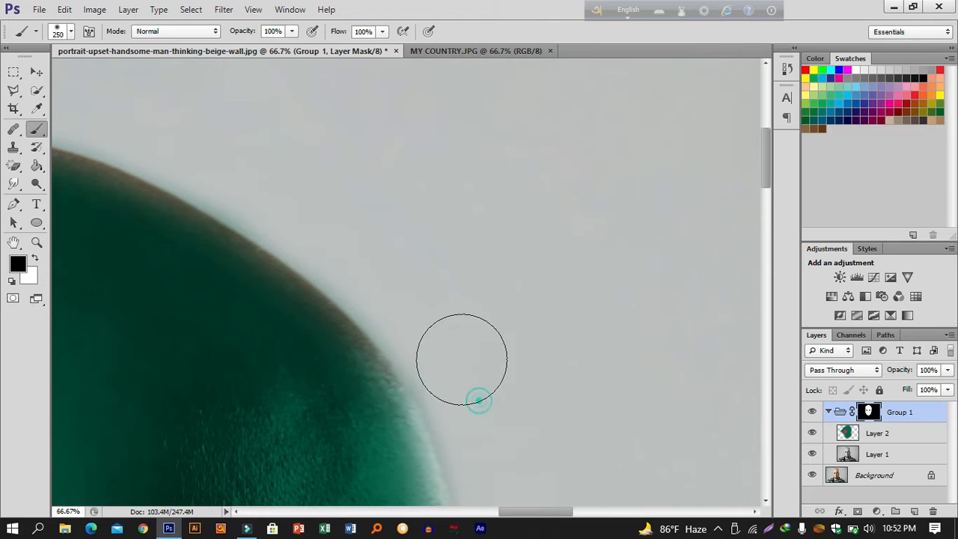
{"action": "mouse_move", "coordinate": [353, 273]}
{"action": "left_mouse_down"}
{"action": "mouse_move", "coordinate": [419, 338]}
{"action": "mouse_move", "coordinate": [806, 315]}
{"action": "left_mouse_up"}
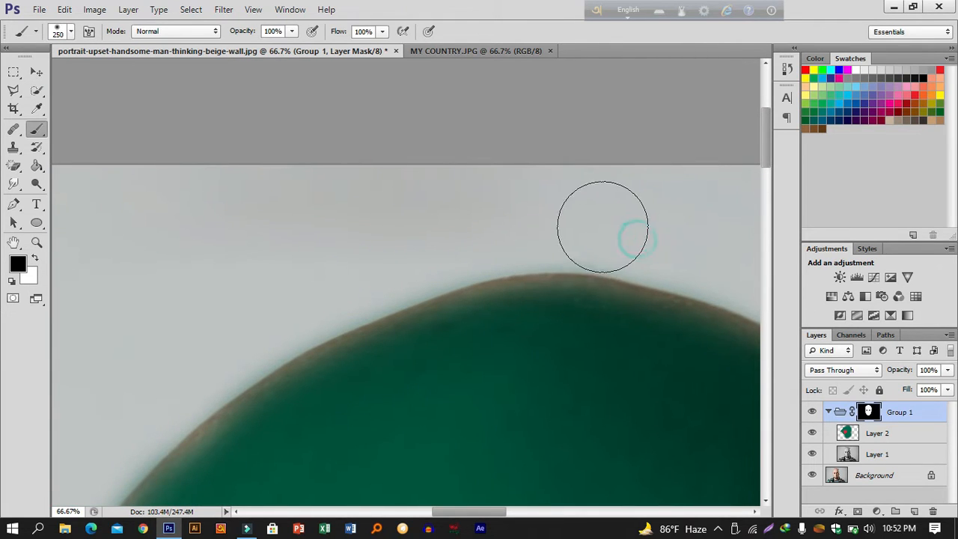
{"action": "mouse_move", "coordinate": [295, 334]}
{"action": "left_mouse_down"}
{"action": "mouse_move", "coordinate": [471, 102]}
{"action": "mouse_move", "coordinate": [366, 136]}
{"action": "mouse_move", "coordinate": [293, 192]}
{"action": "left_mouse_up"}
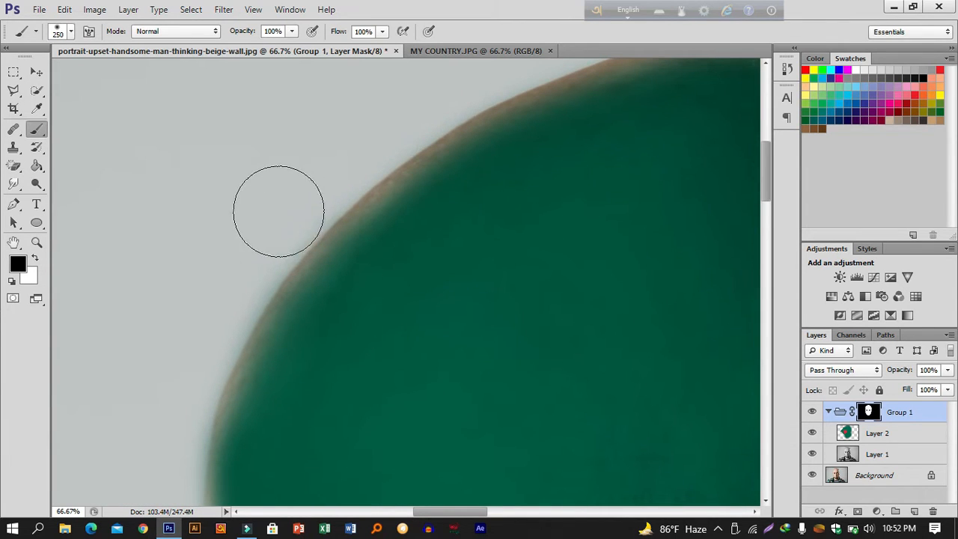
Touch up the mask edge along the lit side of the head, from the crown past the ear to the jaw.
{"action": "left_click_drag", "start_coordinate": [296, 245], "coordinate": [349, 60]}
{"action": "mouse_move", "coordinate": [280, 105]}
{"action": "left_mouse_down"}
{"action": "mouse_move", "coordinate": [254, 125]}
{"action": "mouse_move", "coordinate": [228, 185]}
{"action": "mouse_move", "coordinate": [210, 264]}
{"action": "left_mouse_up"}
{"action": "left_click_drag", "start_coordinate": [218, 342], "coordinate": [217, 120]}
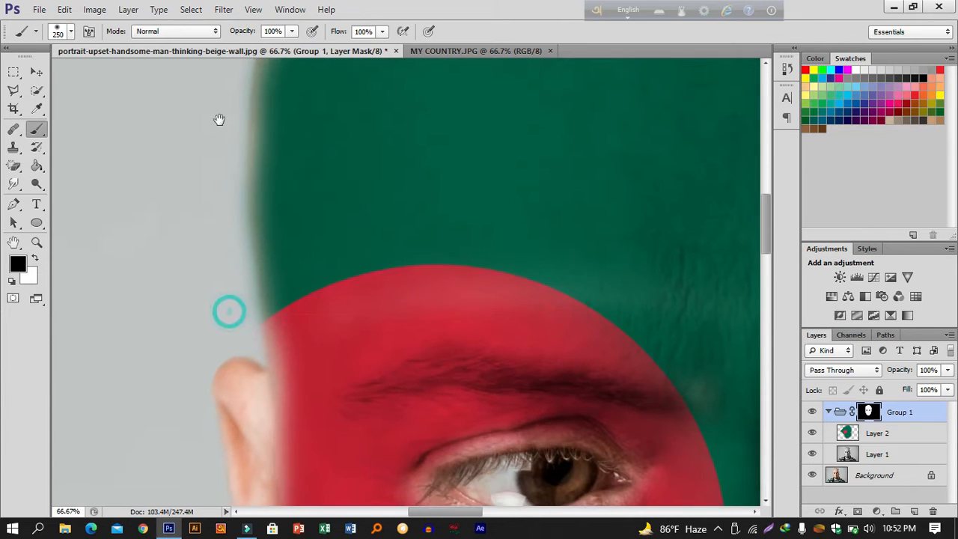
{"action": "mouse_move", "coordinate": [194, 212]}
{"action": "left_mouse_down"}
{"action": "mouse_move", "coordinate": [200, 385]}
{"action": "mouse_move", "coordinate": [188, 120]}
{"action": "left_mouse_up"}
{"action": "mouse_move", "coordinate": [176, 158]}
{"action": "left_mouse_down"}
{"action": "mouse_move", "coordinate": [159, 382]}
{"action": "mouse_move", "coordinate": [187, 5]}
{"action": "left_mouse_up"}
{"action": "mouse_move", "coordinate": [202, 185]}
{"action": "left_mouse_down"}
{"action": "mouse_move", "coordinate": [252, 264]}
{"action": "mouse_move", "coordinate": [289, 379]}
{"action": "mouse_move", "coordinate": [333, 416]}
{"action": "mouse_move", "coordinate": [345, 479]}
{"action": "left_mouse_up"}
{"action": "left_click_drag", "start_coordinate": [387, 385], "coordinate": [234, 59]}
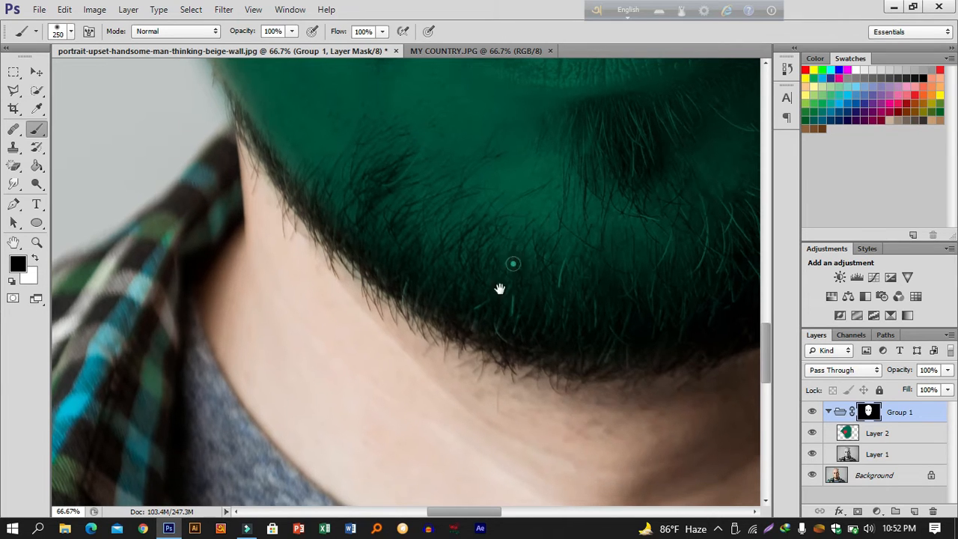
Paint black on the group mask over the lips with 100 px and 60 px brushes to restore their natural color.
{"action": "left_click_drag", "start_coordinate": [502, 277], "coordinate": [483, 374]}
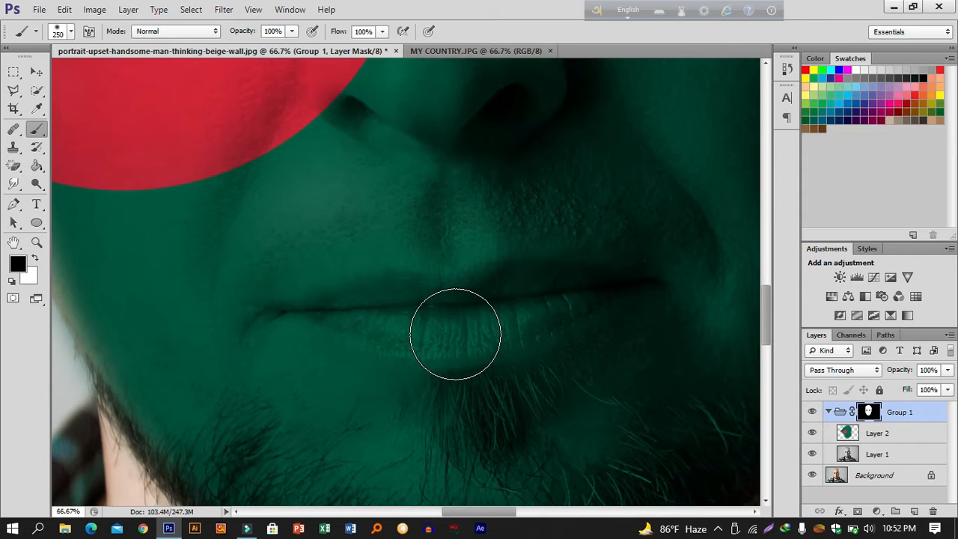
{"action": "key", "text": "bracketleft"}
{"action": "key", "text": "bracketleft"}
{"action": "key", "text": "bracketleft"}
{"action": "key", "text": "bracketleft"}
{"action": "mouse_move", "coordinate": [523, 303]}
{"action": "left_mouse_down"}
{"action": "mouse_move", "coordinate": [373, 306]}
{"action": "mouse_move", "coordinate": [407, 310]}
{"action": "mouse_move", "coordinate": [501, 285]}
{"action": "mouse_move", "coordinate": [561, 291]}
{"action": "mouse_move", "coordinate": [519, 312]}
{"action": "mouse_move", "coordinate": [388, 322]}
{"action": "mouse_move", "coordinate": [463, 324]}
{"action": "mouse_move", "coordinate": [591, 298]}
{"action": "mouse_move", "coordinate": [484, 329]}
{"action": "mouse_move", "coordinate": [419, 330]}
{"action": "mouse_move", "coordinate": [371, 316]}
{"action": "mouse_move", "coordinate": [443, 327]}
{"action": "left_mouse_up"}
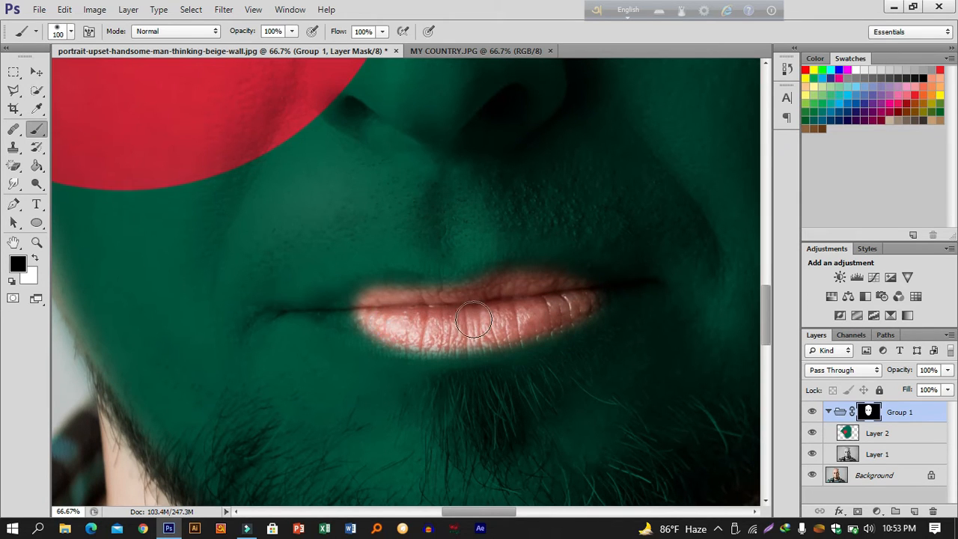
{"action": "mouse_move", "coordinate": [415, 294]}
{"action": "left_mouse_down"}
{"action": "mouse_move", "coordinate": [378, 288]}
{"action": "mouse_move", "coordinate": [336, 310]}
{"action": "left_mouse_up"}
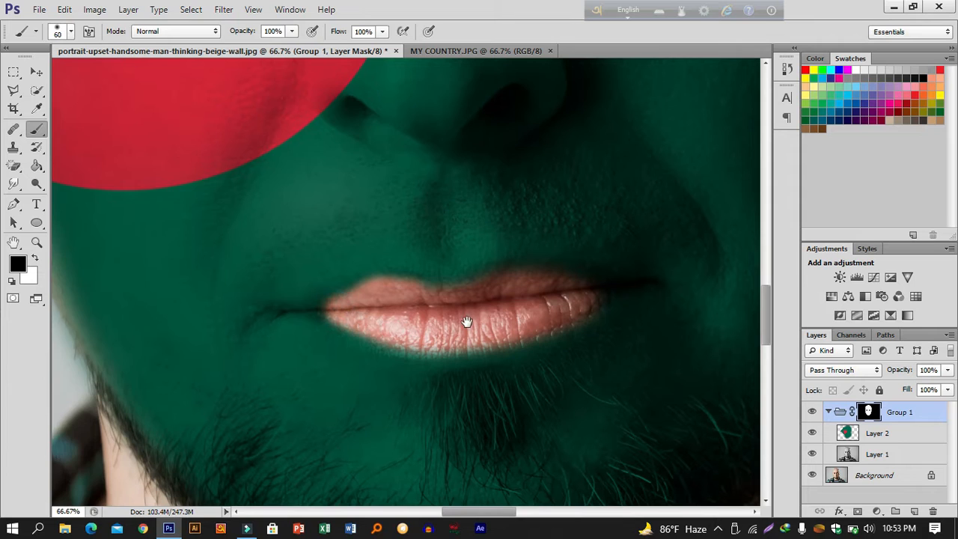
Refine the mask along the edges of the upper and lower lips with the 60 px brush.
{"action": "left_click_drag", "start_coordinate": [466, 322], "coordinate": [392, 322]}
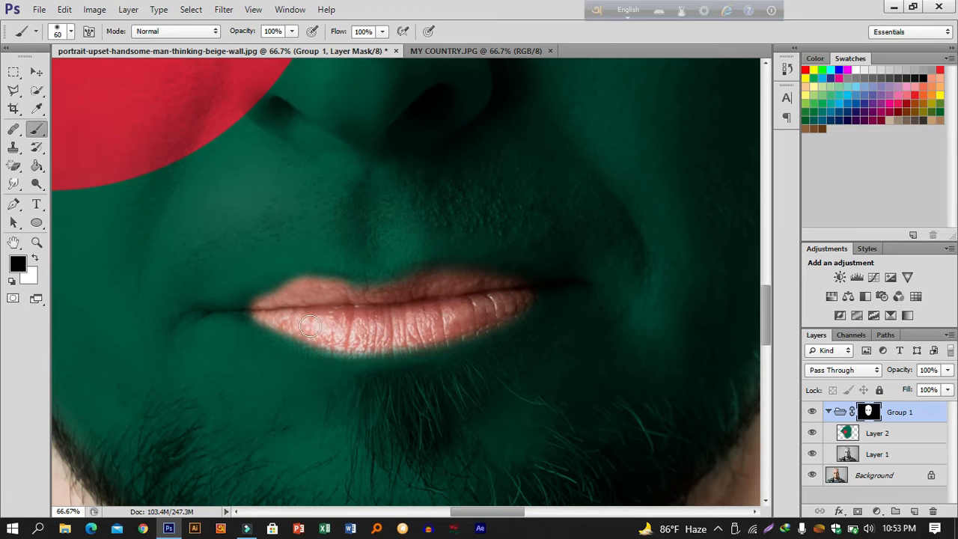
{"action": "left_click_drag", "start_coordinate": [271, 319], "coordinate": [292, 330]}
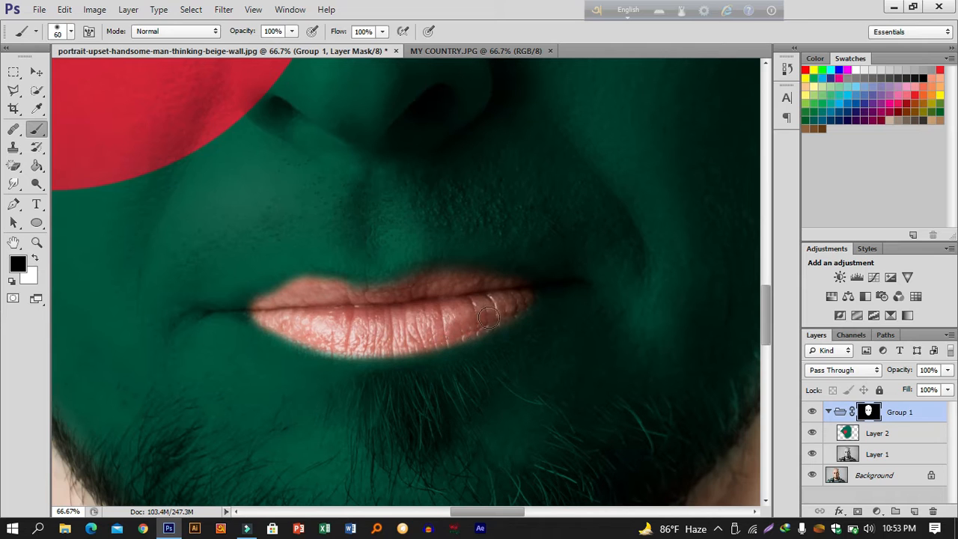
{"action": "left_click_drag", "start_coordinate": [511, 285], "coordinate": [473, 278]}
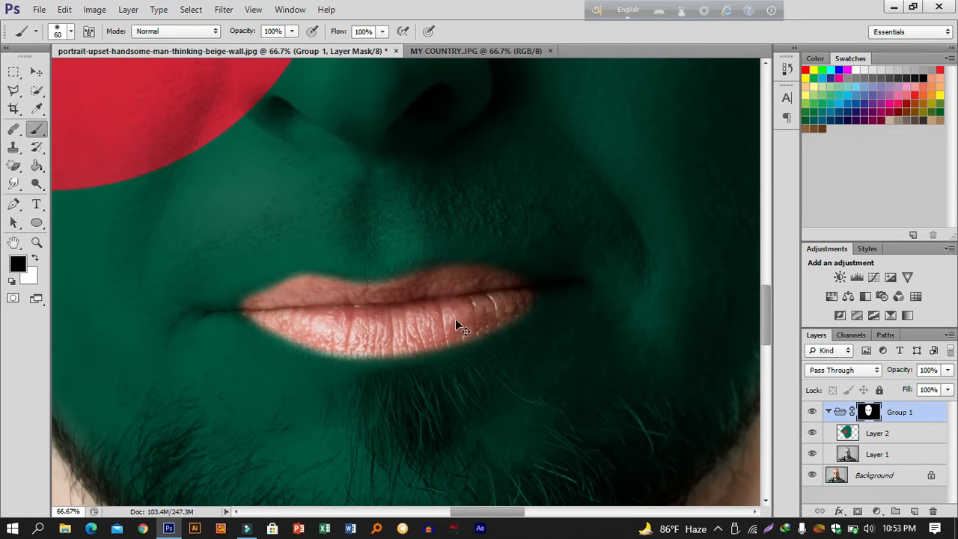
{"action": "key", "text": "ctrl+0"}
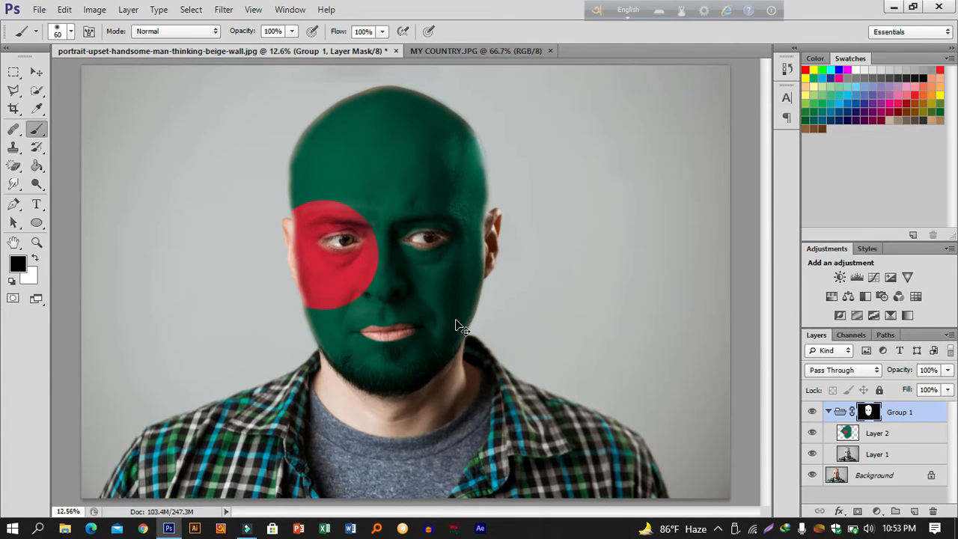
Clean up the group mask around the lips and both mouth corners in black with a 40 px brush.
{"action": "scroll", "coordinate": [457, 323], "scroll_direction": "up", "scroll_amount": 5}
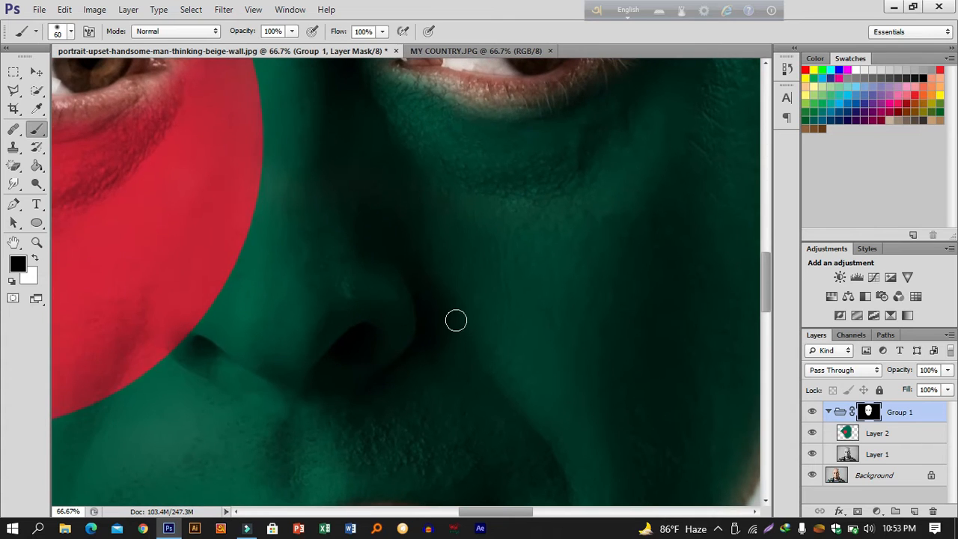
{"action": "scroll", "coordinate": [455, 320], "scroll_direction": "down", "scroll_amount": 5}
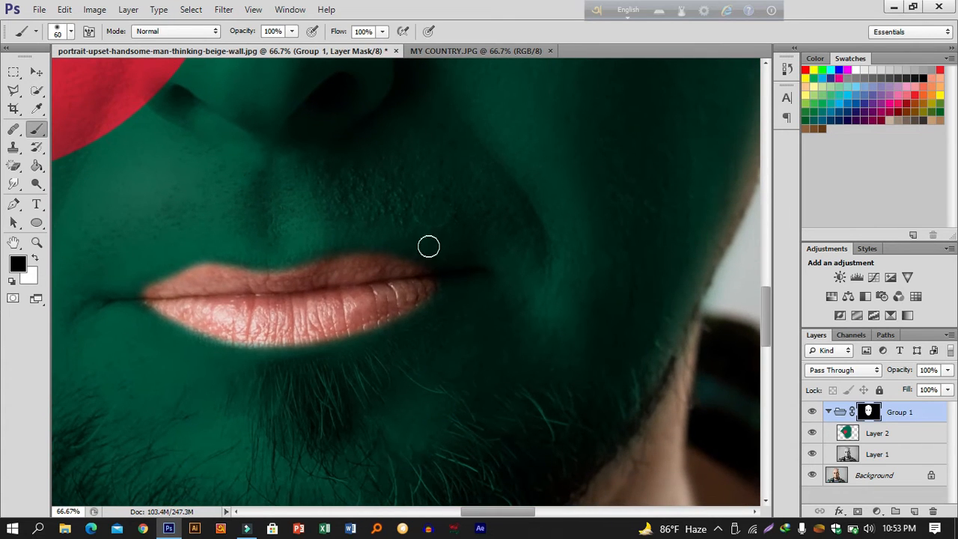
{"action": "left_click", "coordinate": [425, 279]}
{"action": "key", "text": "bracketleft"}
{"action": "key", "text": "bracketleft"}
{"action": "left_click_drag", "start_coordinate": [440, 280], "coordinate": [522, 275]}
{"action": "mouse_move", "coordinate": [296, 330]}
{"action": "left_mouse_down"}
{"action": "mouse_move", "coordinate": [378, 338]}
{"action": "mouse_move", "coordinate": [470, 313]}
{"action": "left_mouse_up"}
{"action": "left_click_drag", "start_coordinate": [283, 274], "coordinate": [479, 257]}
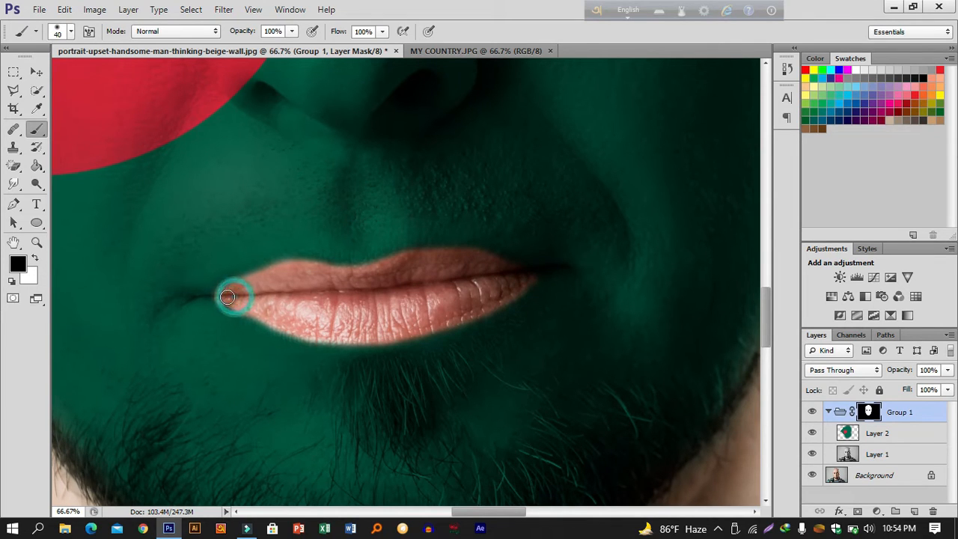
{"action": "key", "text": "ctrl+0"}
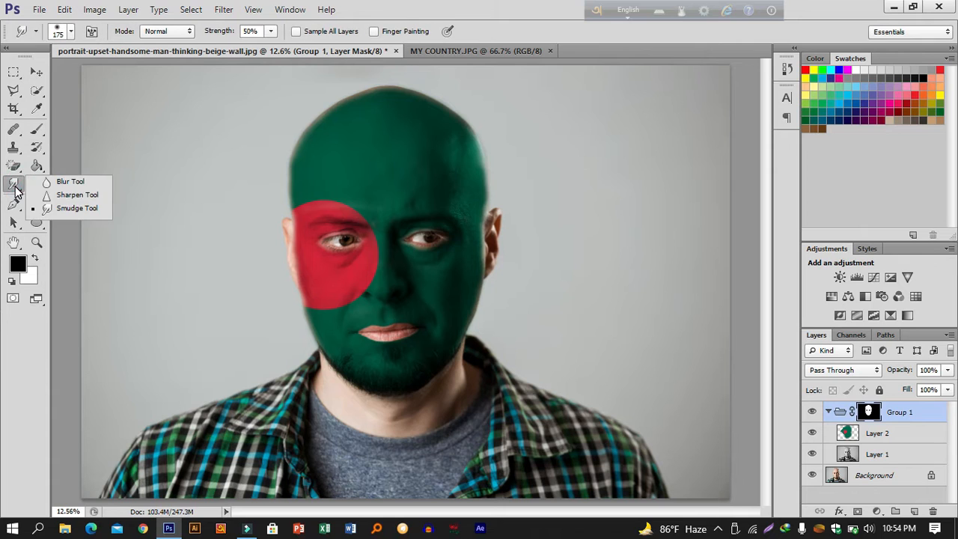
Smudge the lower edge of the red circle on Layer 2 using the Smudge Tool at 175 px and 50% strength.
{"action": "left_click", "coordinate": [71, 182]}
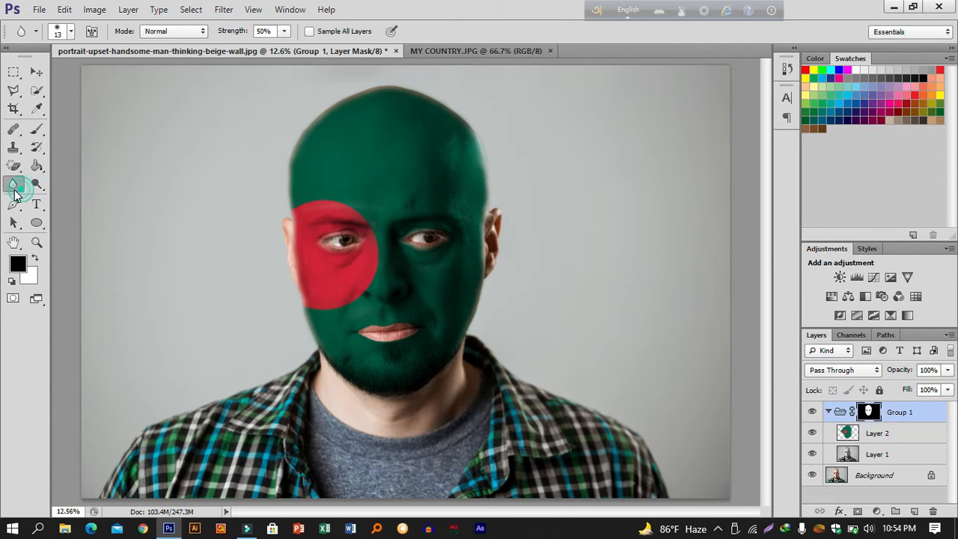
{"action": "left_click", "coordinate": [16, 186]}
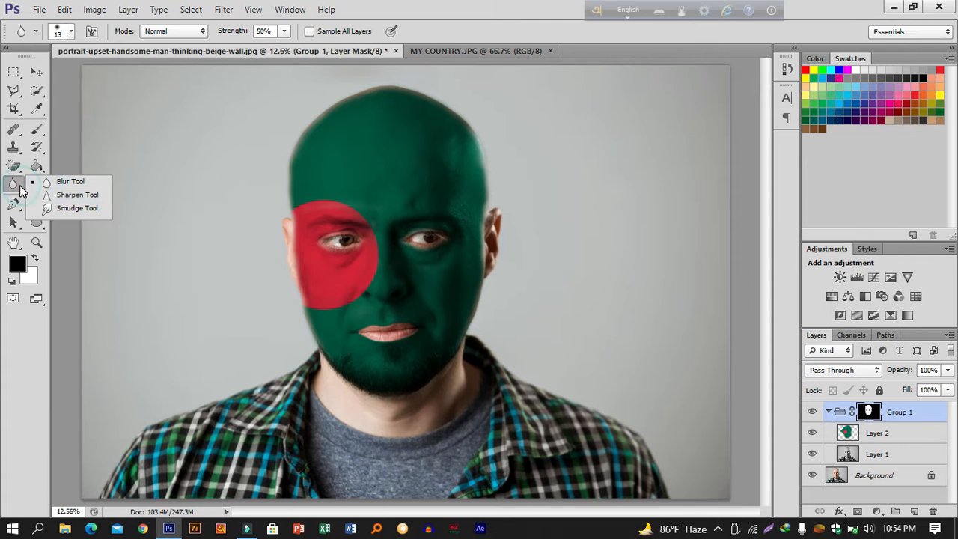
{"action": "left_click", "coordinate": [54, 211]}
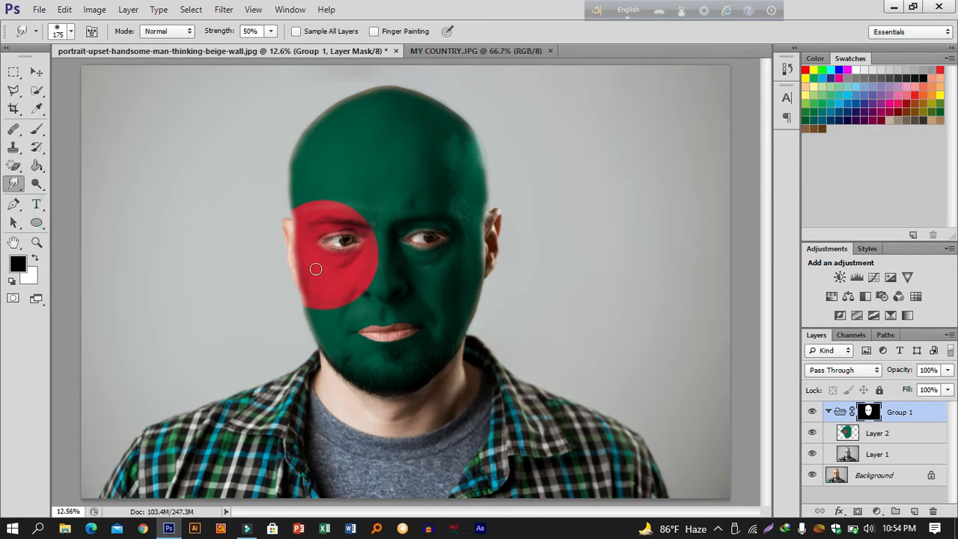
{"action": "scroll", "coordinate": [377, 228], "scroll_direction": "up", "scroll_amount": 5}
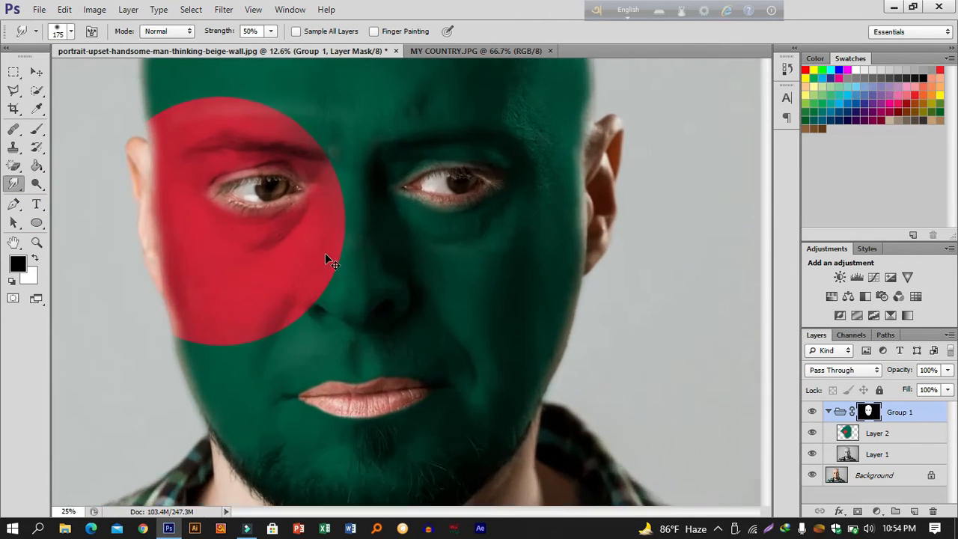
{"action": "left_click_drag", "start_coordinate": [310, 255], "coordinate": [490, 201]}
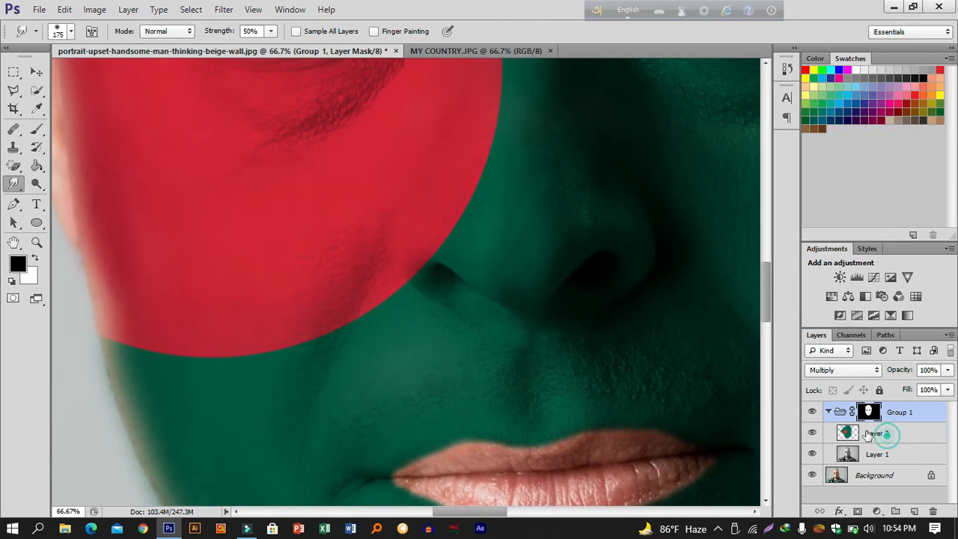
{"action": "left_click", "coordinate": [884, 435]}
{"action": "mouse_move", "coordinate": [135, 332]}
{"action": "left_mouse_down"}
{"action": "mouse_move", "coordinate": [264, 345]}
{"action": "mouse_move", "coordinate": [370, 292]}
{"action": "mouse_move", "coordinate": [411, 258]}
{"action": "left_mouse_up"}
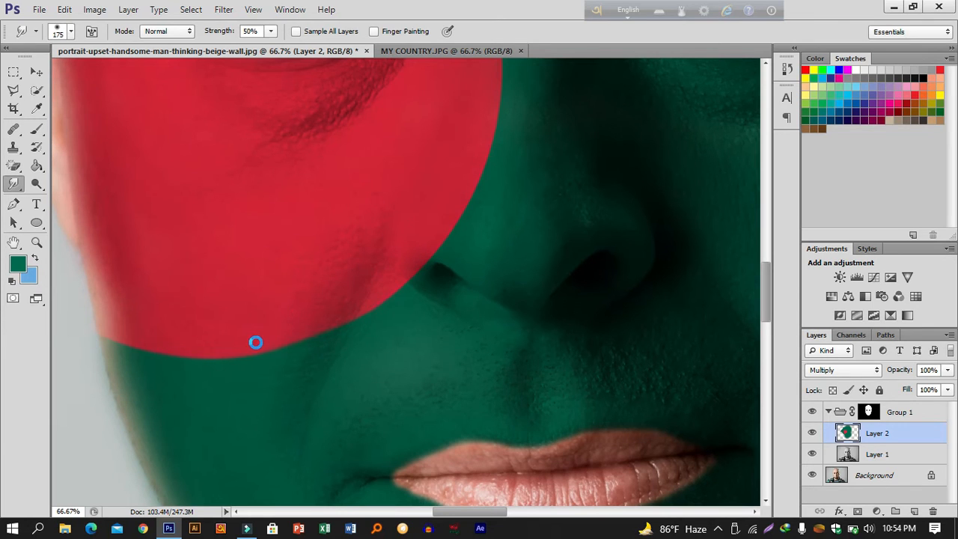
{"action": "mouse_move", "coordinate": [342, 327]}
{"action": "left_mouse_down"}
{"action": "mouse_move", "coordinate": [405, 294]}
{"action": "mouse_move", "coordinate": [476, 184]}
{"action": "left_mouse_up"}
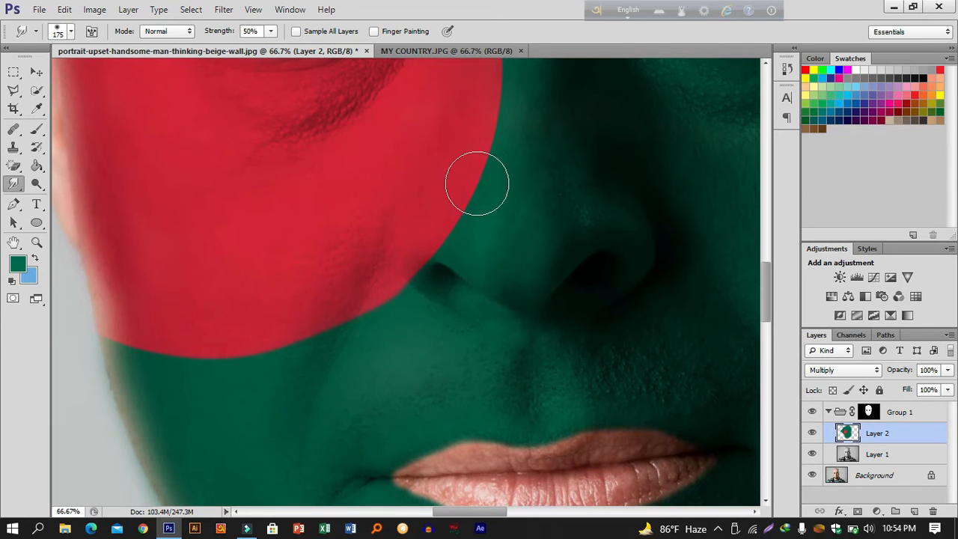
Smudge the red circle's edge on Layer 2 beside the nose and up toward the inner end of the eyebrow.
{"action": "left_click_drag", "start_coordinate": [485, 227], "coordinate": [480, 280]}
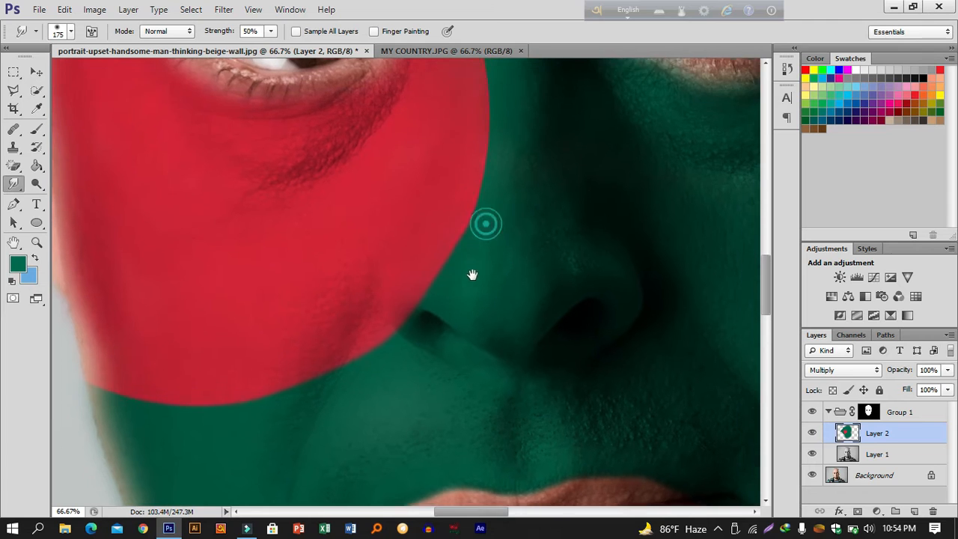
{"action": "left_click", "coordinate": [406, 315]}
{"action": "left_click_drag", "start_coordinate": [407, 315], "coordinate": [386, 309]}
{"action": "mouse_move", "coordinate": [496, 252]}
{"action": "left_mouse_down"}
{"action": "mouse_move", "coordinate": [457, 336]}
{"action": "mouse_move", "coordinate": [446, 284]}
{"action": "mouse_move", "coordinate": [453, 192]}
{"action": "mouse_move", "coordinate": [458, 287]}
{"action": "left_mouse_up"}
{"action": "mouse_move", "coordinate": [444, 367]}
{"action": "left_mouse_down"}
{"action": "mouse_move", "coordinate": [431, 218]}
{"action": "mouse_move", "coordinate": [404, 171]}
{"action": "mouse_move", "coordinate": [453, 267]}
{"action": "left_mouse_up"}
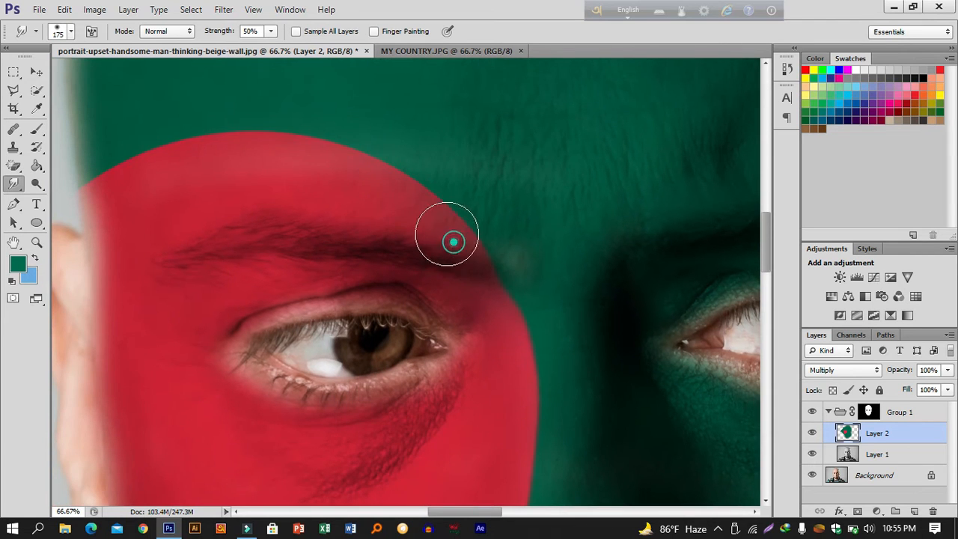
Smudge the red circle's upper edge on Layer 2 from above the eyebrow to the side of the head.
{"action": "left_click_drag", "start_coordinate": [345, 193], "coordinate": [498, 237]}
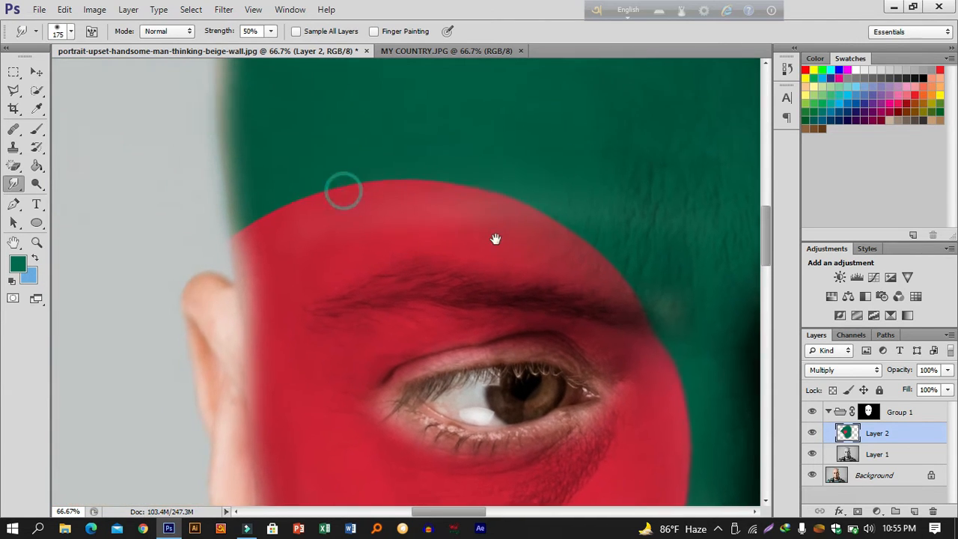
{"action": "left_click_drag", "start_coordinate": [296, 214], "coordinate": [231, 247]}
{"action": "left_click_drag", "start_coordinate": [258, 215], "coordinate": [227, 250]}
{"action": "mouse_move", "coordinate": [406, 315]}
{"action": "left_mouse_down"}
{"action": "mouse_move", "coordinate": [289, 197]}
{"action": "mouse_move", "coordinate": [257, 150]}
{"action": "mouse_move", "coordinate": [274, 204]}
{"action": "mouse_move", "coordinate": [330, 249]}
{"action": "mouse_move", "coordinate": [391, 206]}
{"action": "left_mouse_up"}
{"action": "key", "text": "ctrl+0"}
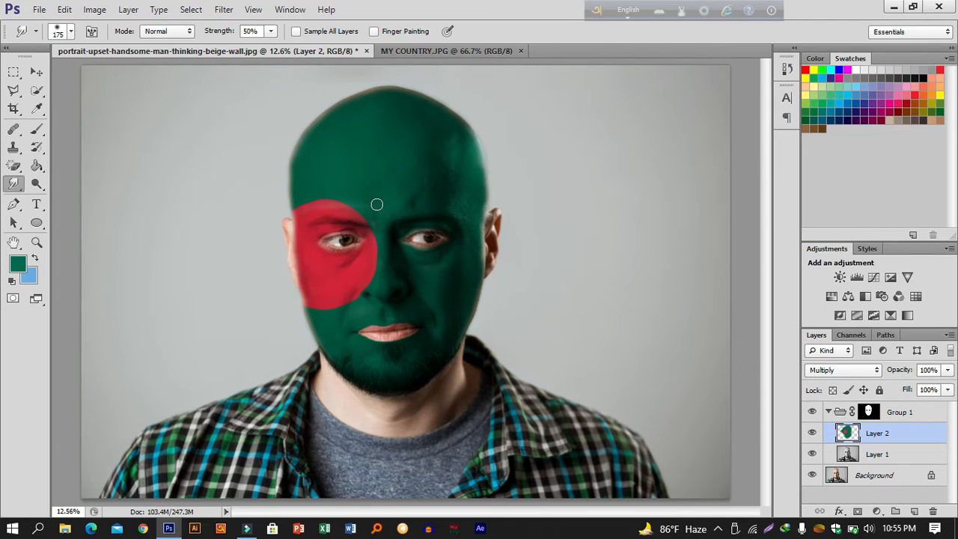
Add a new layer above Layer 2 in the group and set the foreground color to near-white fefefe.
{"action": "left_click", "coordinate": [36, 72]}
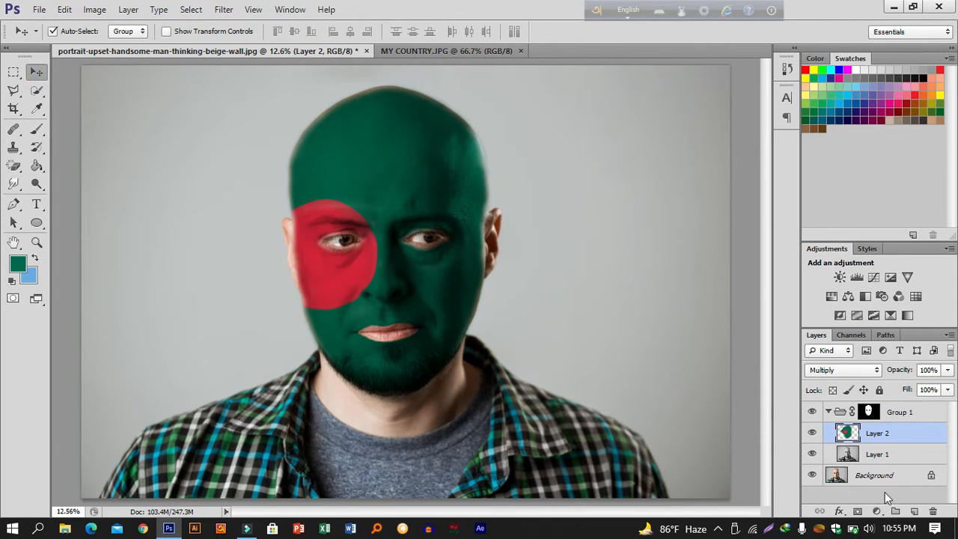
{"action": "left_click", "coordinate": [914, 512]}
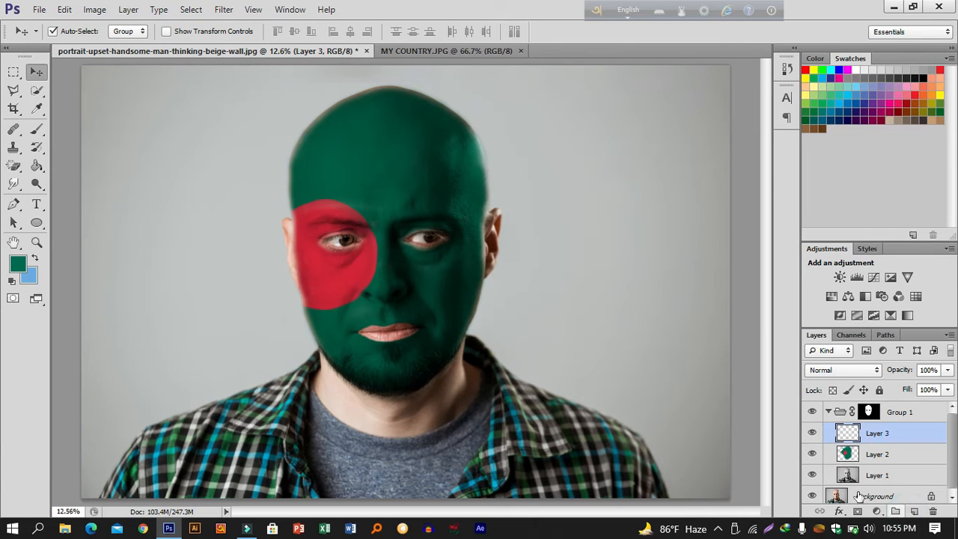
{"action": "left_click", "coordinate": [18, 264]}
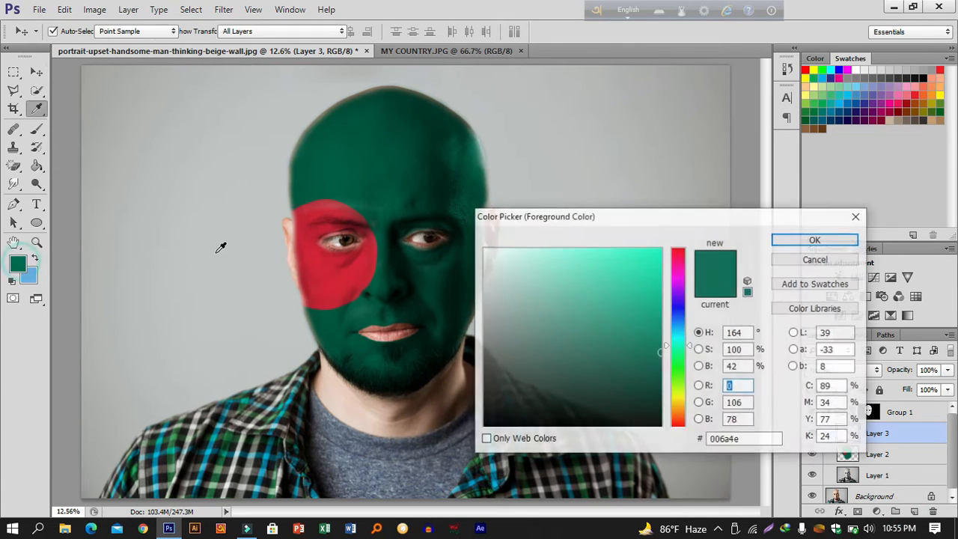
{"action": "left_click", "coordinate": [481, 257]}
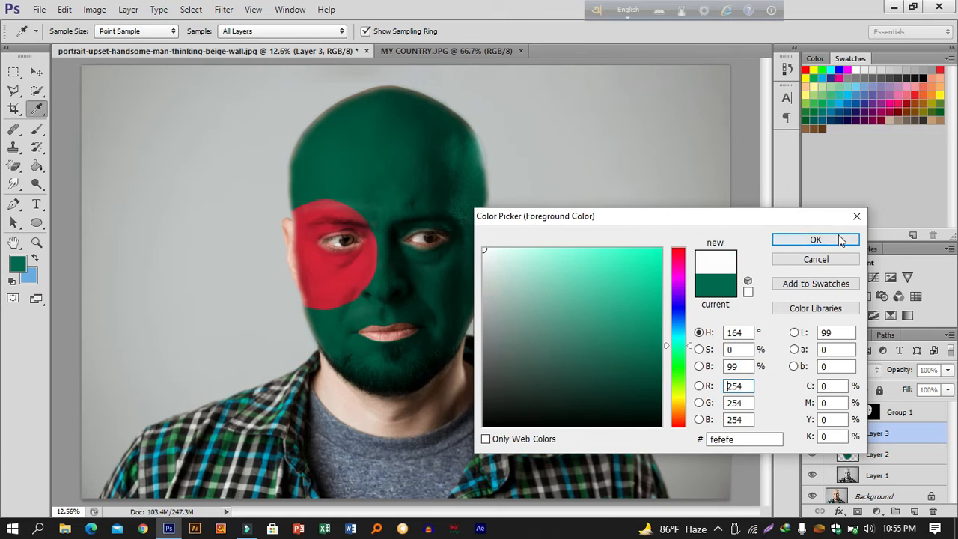
{"action": "left_click", "coordinate": [815, 239]}
Paint soft near-white highlight spots on Layer 3, 600 px on the forehead and 400 px on the shadowed cheek.
{"action": "left_click", "coordinate": [37, 129]}
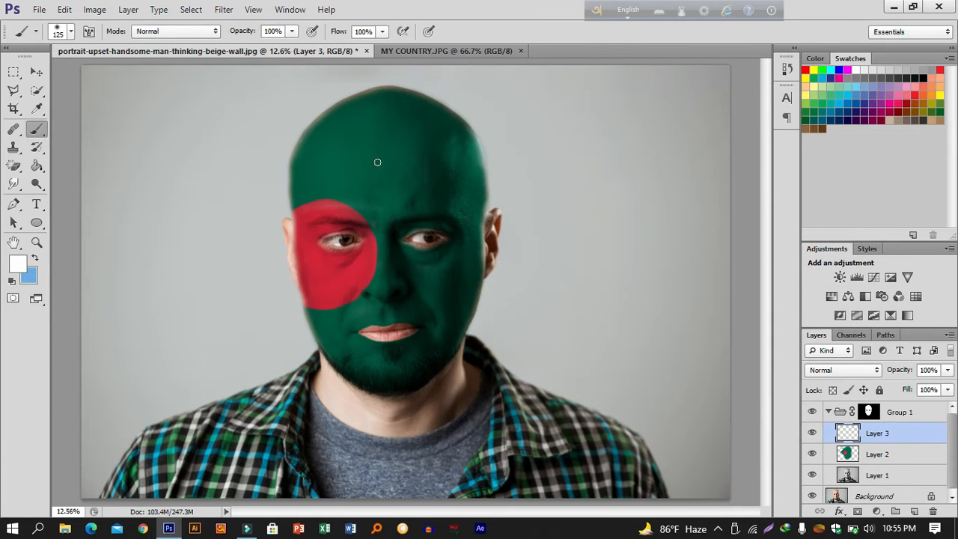
{"action": "key", "text": "bracketright"}
{"action": "key", "text": "bracketright"}
{"action": "key", "text": "bracketright"}
{"action": "left_click", "coordinate": [384, 142]}
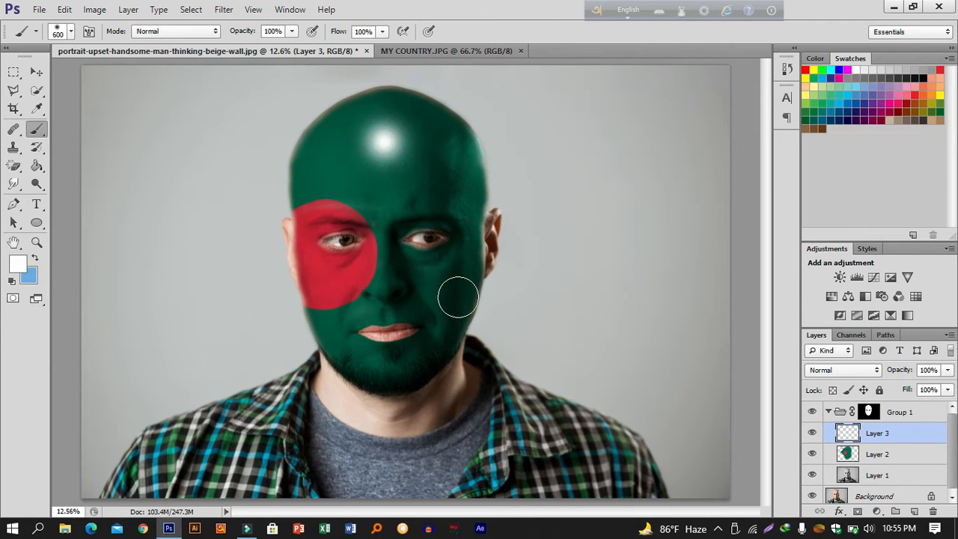
{"action": "key", "text": "bracketleft"}
{"action": "key", "text": "bracketleft"}
{"action": "left_click", "coordinate": [452, 292]}
Set the highlight layer's blend mode to Overlay.
{"action": "left_click", "coordinate": [873, 367]}
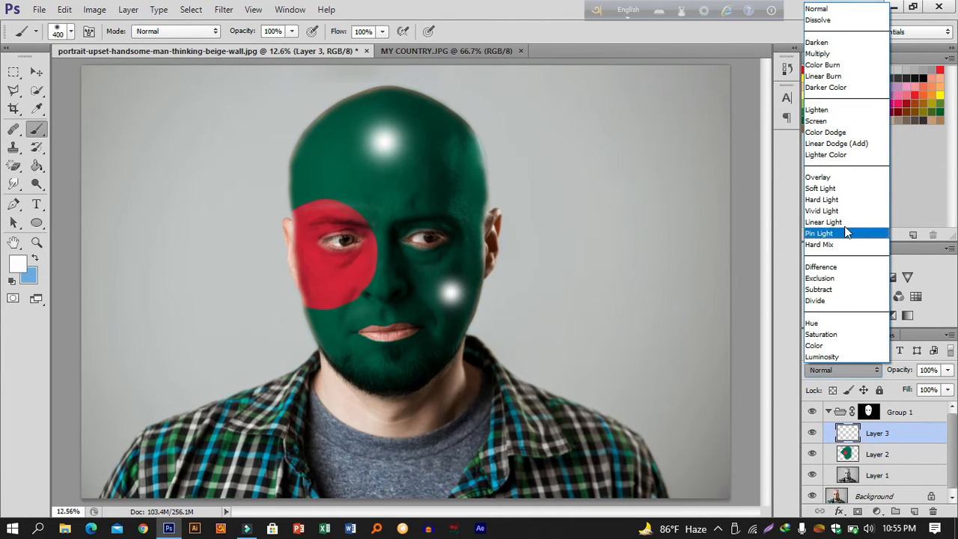
{"action": "left_click", "coordinate": [838, 178]}
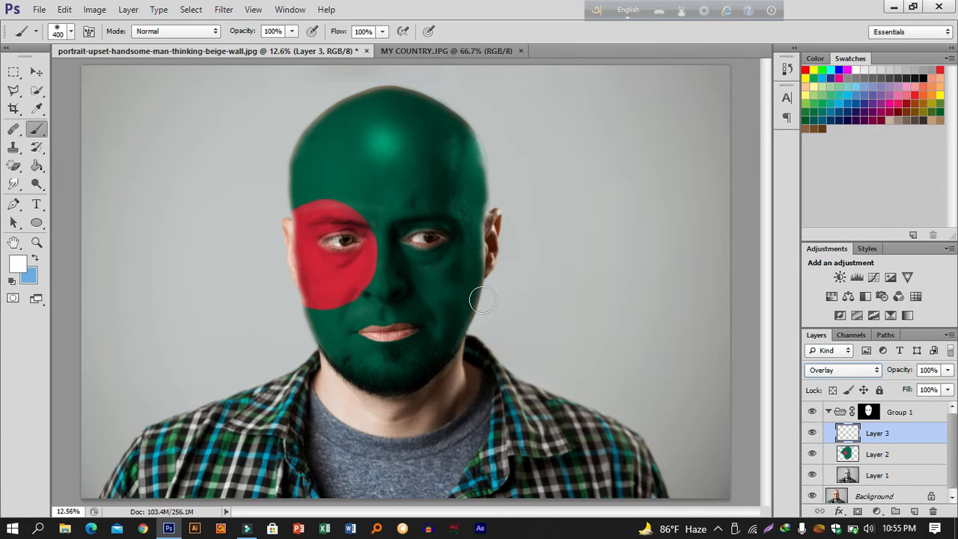
{"action": "key", "text": "v"}
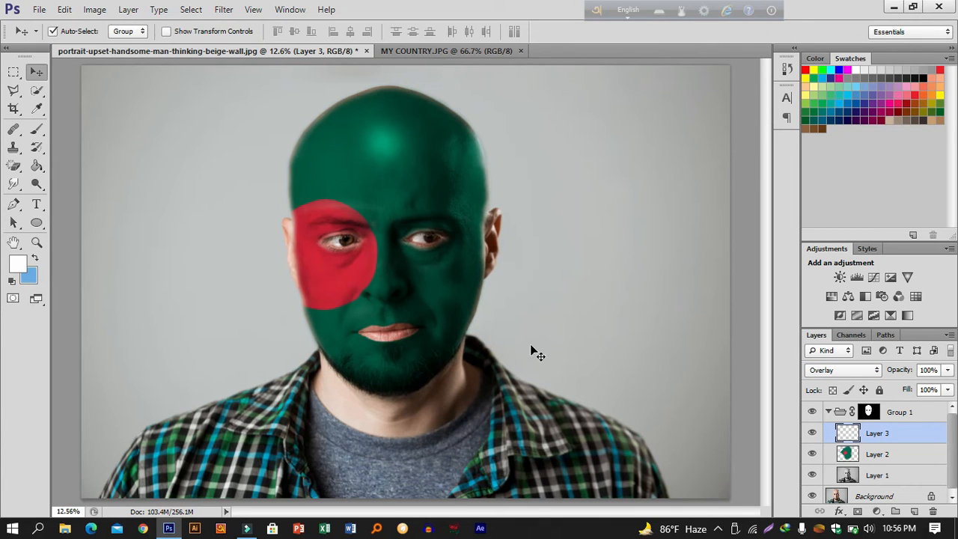
Add a Levels adjustment above Layer 3 with the white input level at 202, leaving it unclipped.
{"action": "left_click", "coordinate": [877, 512]}
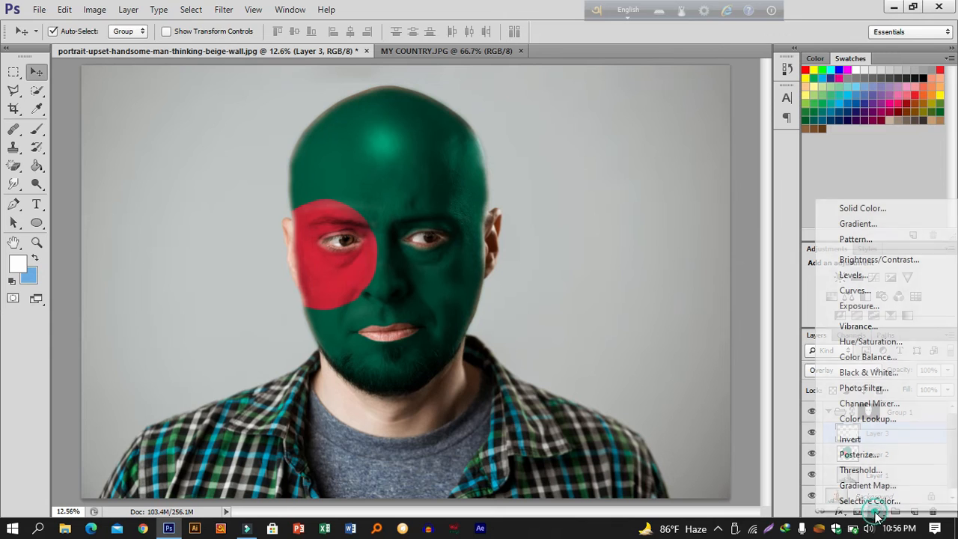
{"action": "left_click", "coordinate": [855, 275]}
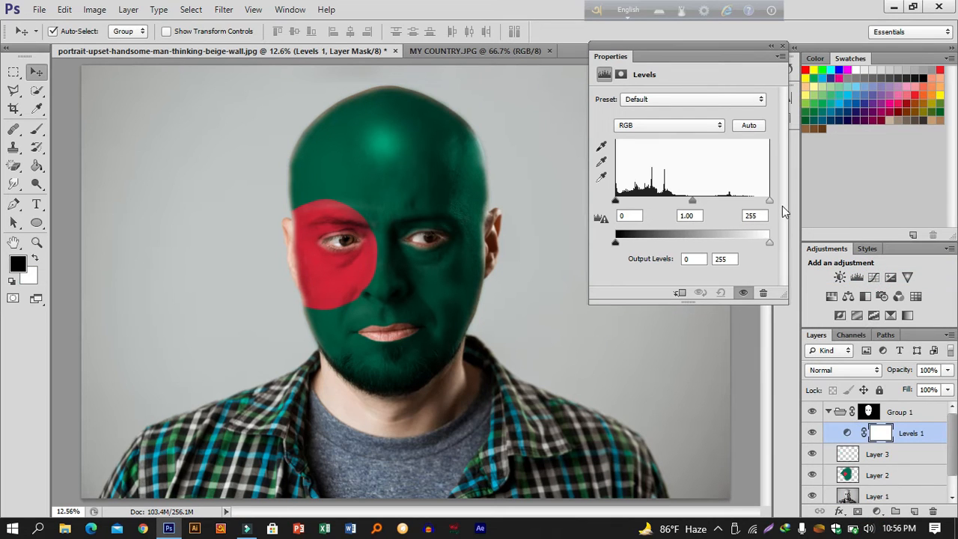
{"action": "left_click_drag", "start_coordinate": [768, 199], "coordinate": [736, 210]}
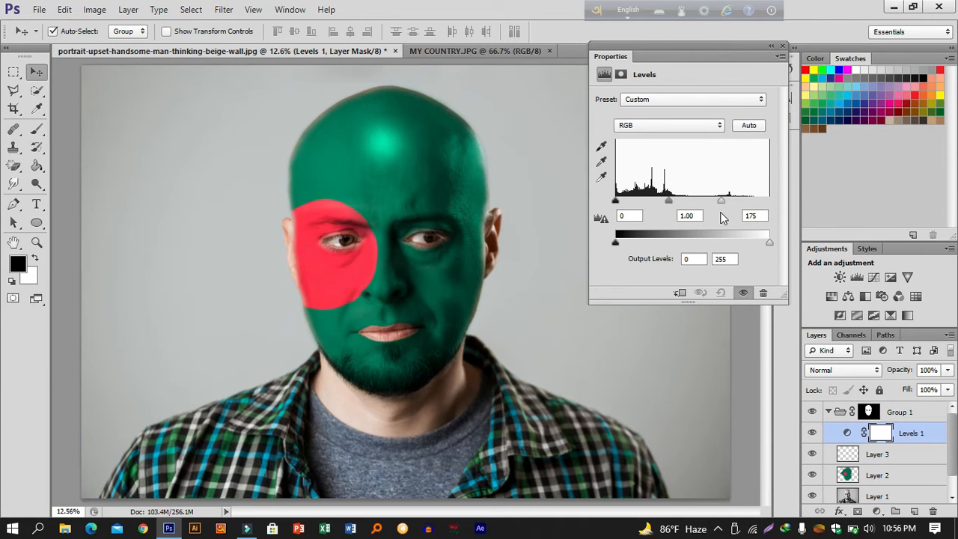
{"action": "left_click_drag", "start_coordinate": [719, 218], "coordinate": [740, 217]}
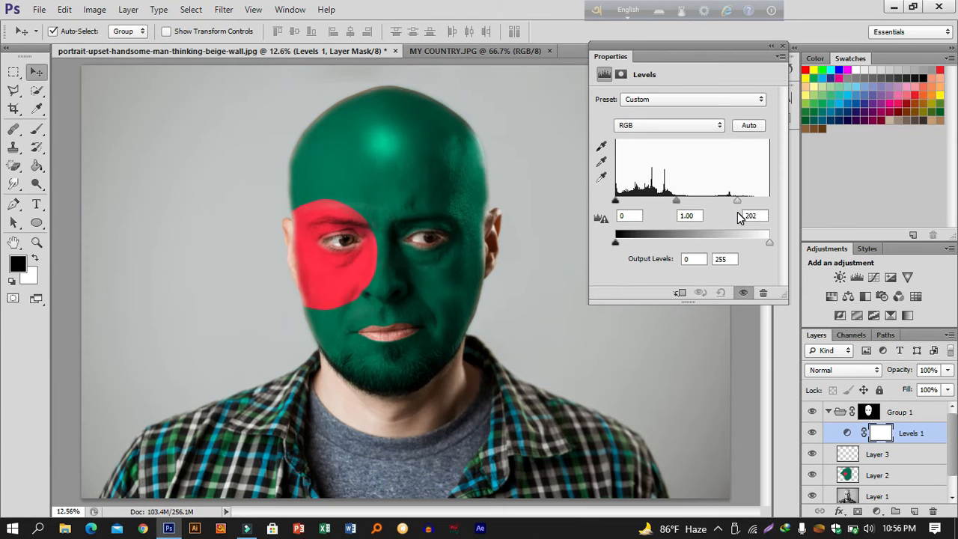
{"action": "left_click", "coordinate": [680, 293]}
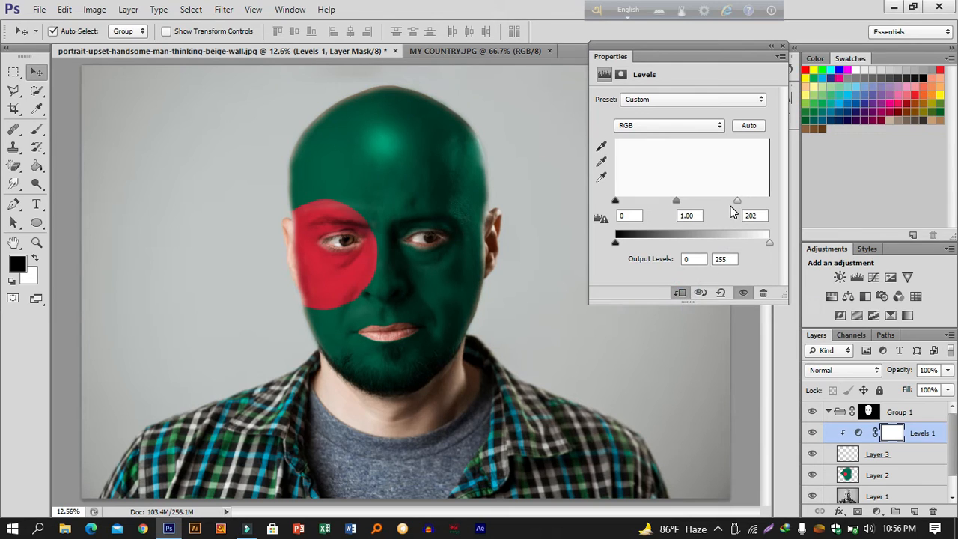
{"action": "left_click", "coordinate": [681, 293]}
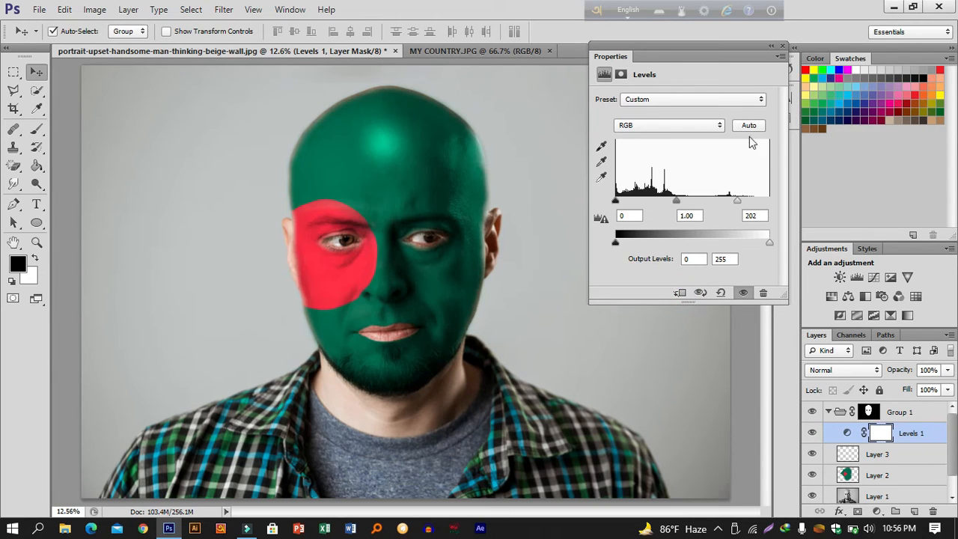
{"action": "left_click", "coordinate": [782, 47]}
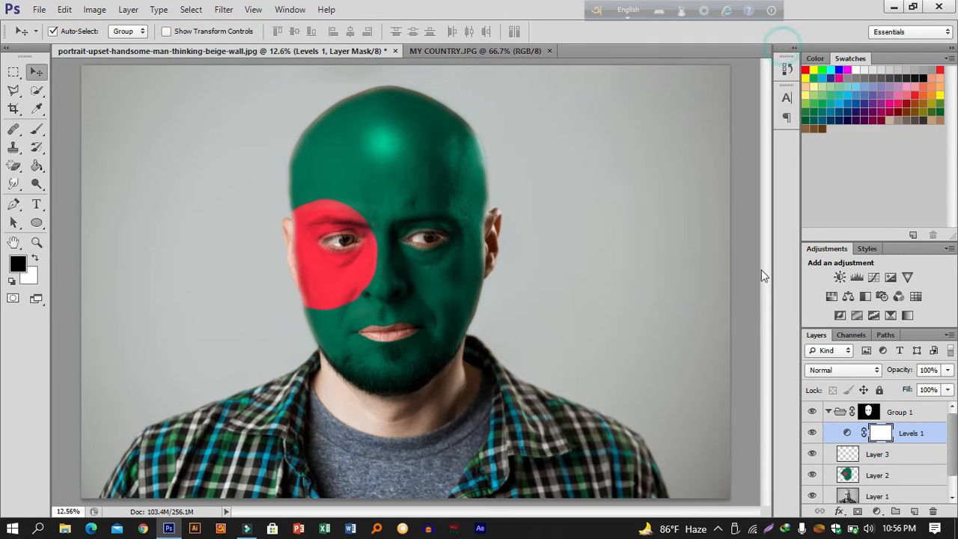
Add a Curves adjustment above Levels 1 and raise the lower midtones of the RGB curve slightly.
{"action": "left_click", "coordinate": [876, 512]}
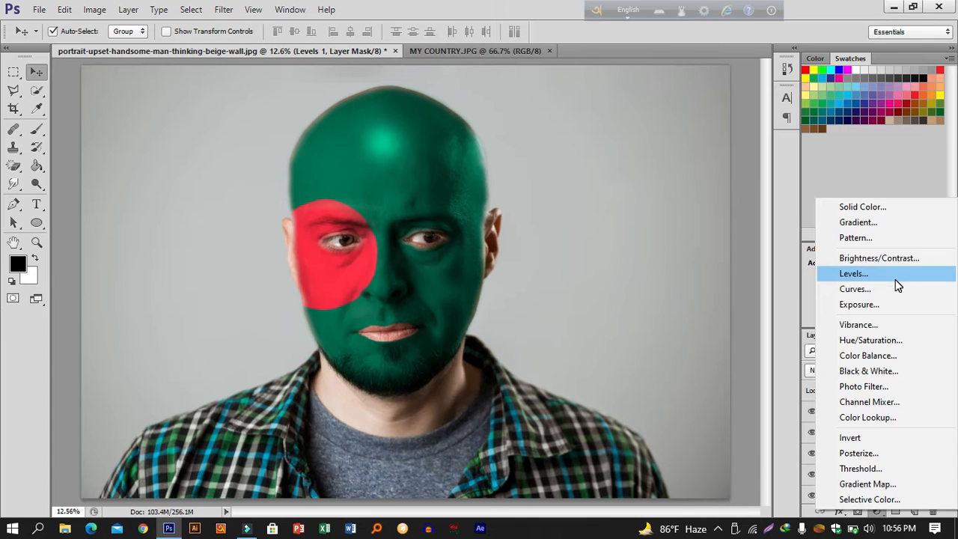
{"action": "left_click", "coordinate": [896, 287]}
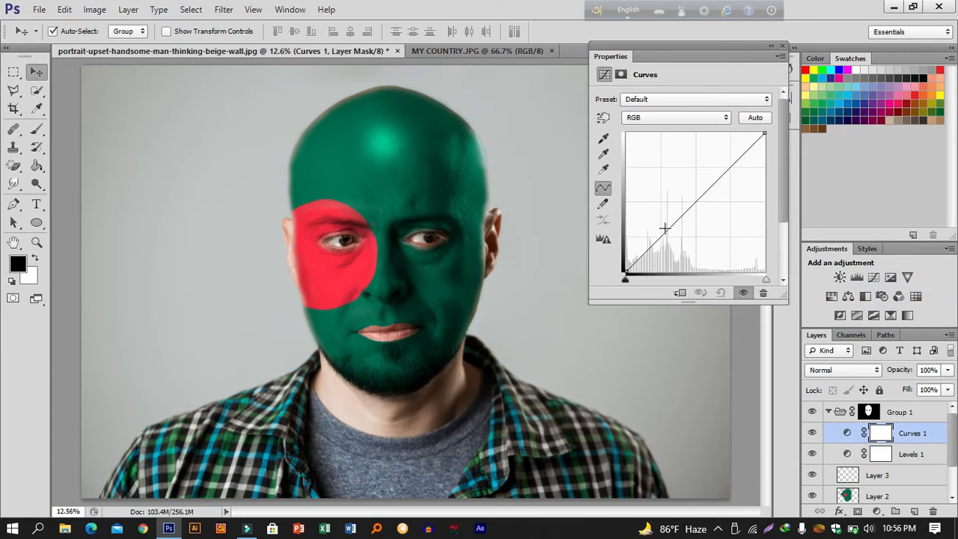
{"action": "mouse_move", "coordinate": [664, 230]}
{"action": "left_mouse_down"}
{"action": "mouse_move", "coordinate": [670, 236]}
{"action": "mouse_move", "coordinate": [664, 222]}
{"action": "mouse_move", "coordinate": [659, 235]}
{"action": "left_mouse_up"}
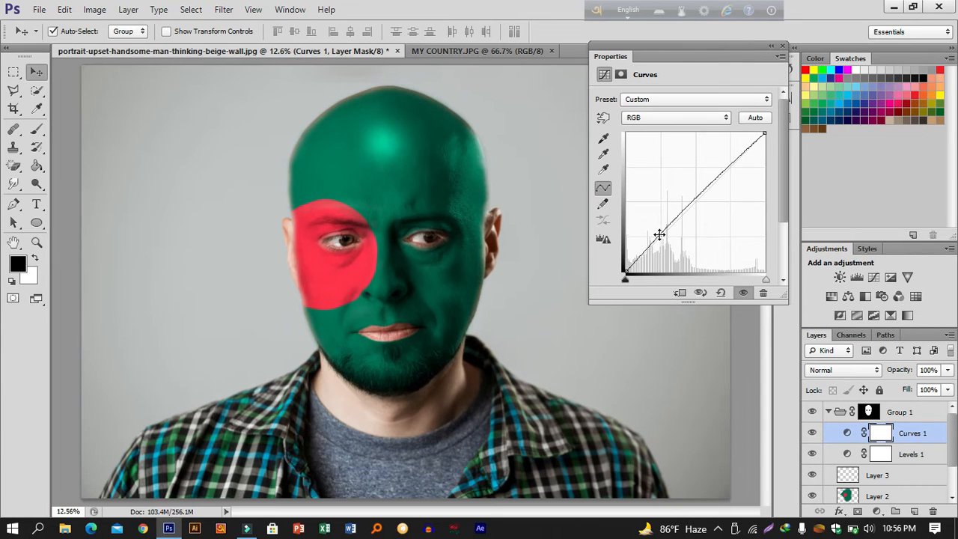
{"action": "left_click", "coordinate": [784, 47]}
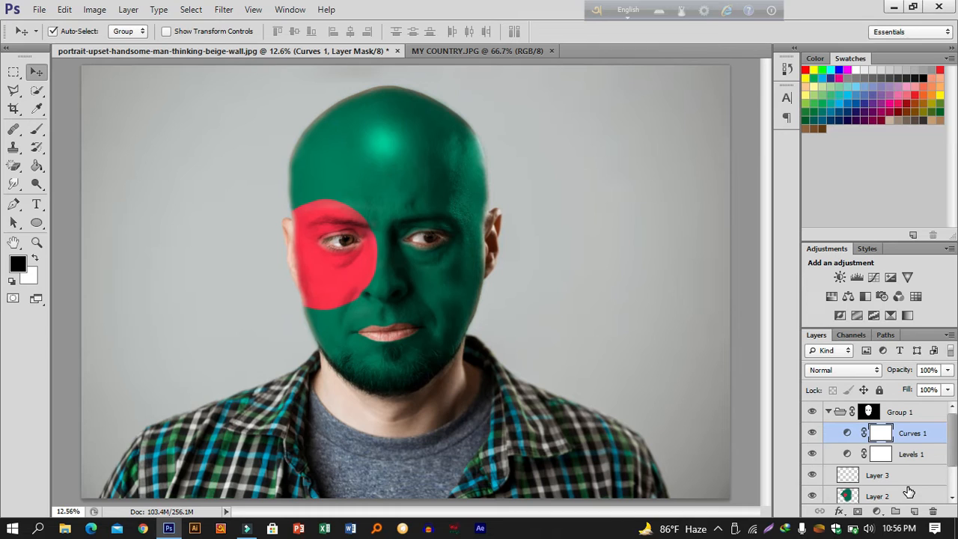
Convert the flag layer, Layer 2, to a Smart Object.
{"action": "scroll", "coordinate": [909, 491], "scroll_direction": "down", "scroll_amount": 1}
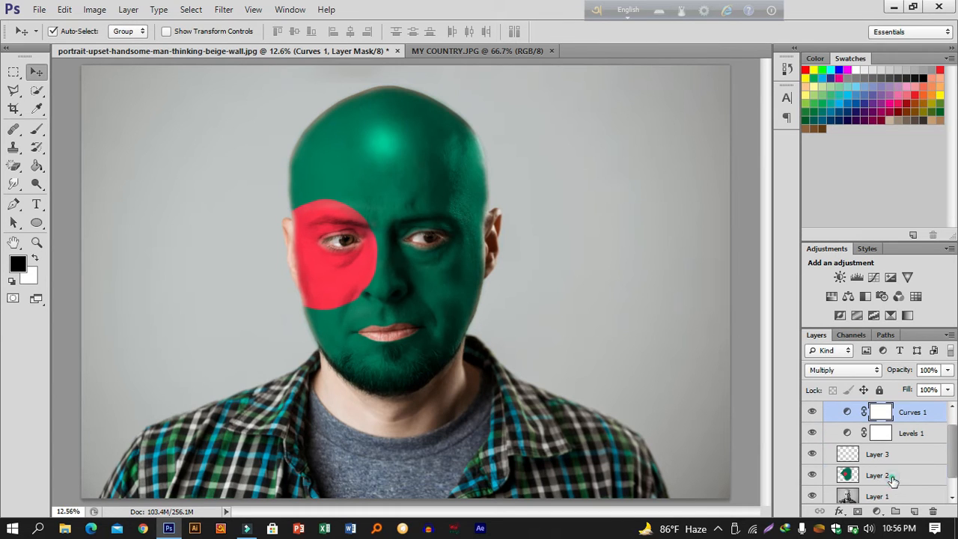
{"action": "left_click", "coordinate": [893, 478]}
{"action": "right_click", "coordinate": [893, 477]}
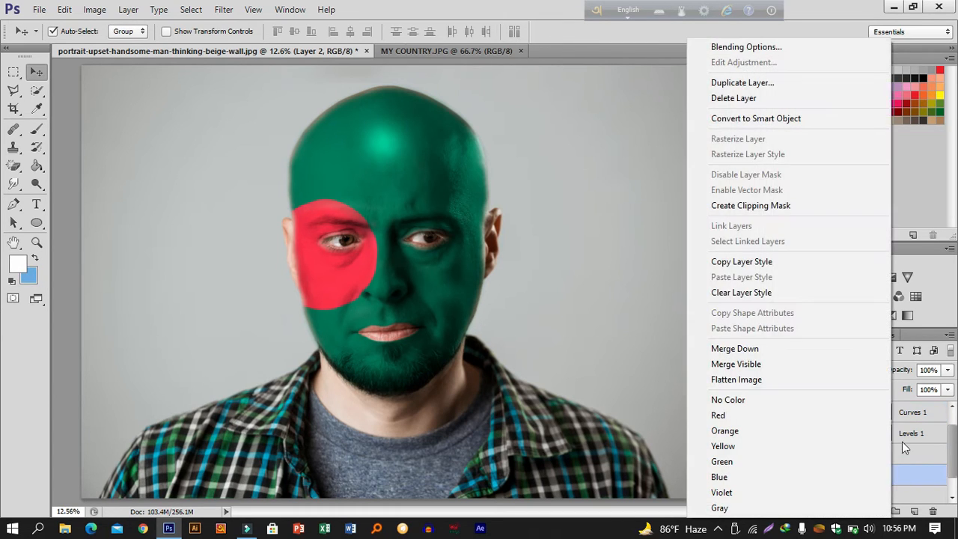
{"action": "left_click", "coordinate": [788, 120]}
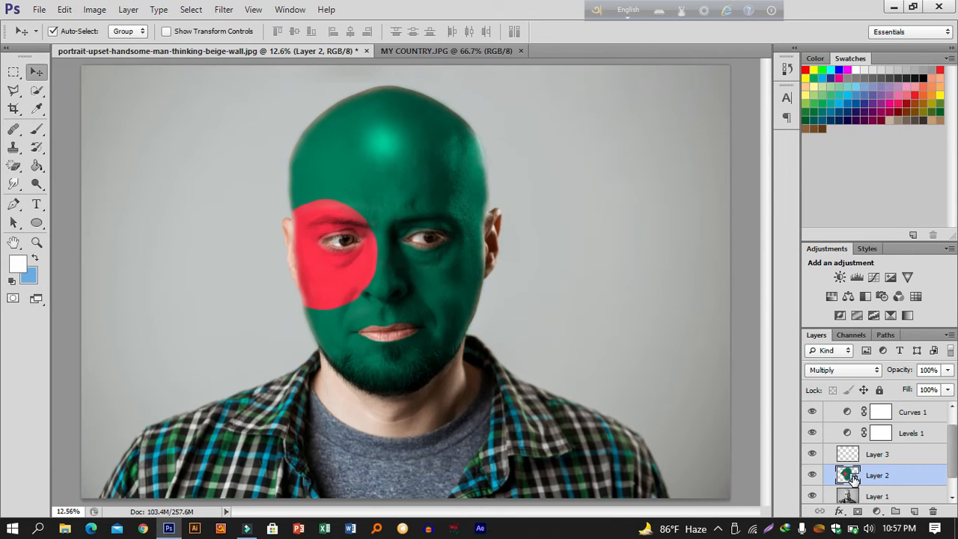
Open the contents of the Layer 2 Smart Object for editing and close the MY COUNTRY.JPG document.
{"action": "double_click", "coordinate": [852, 479]}
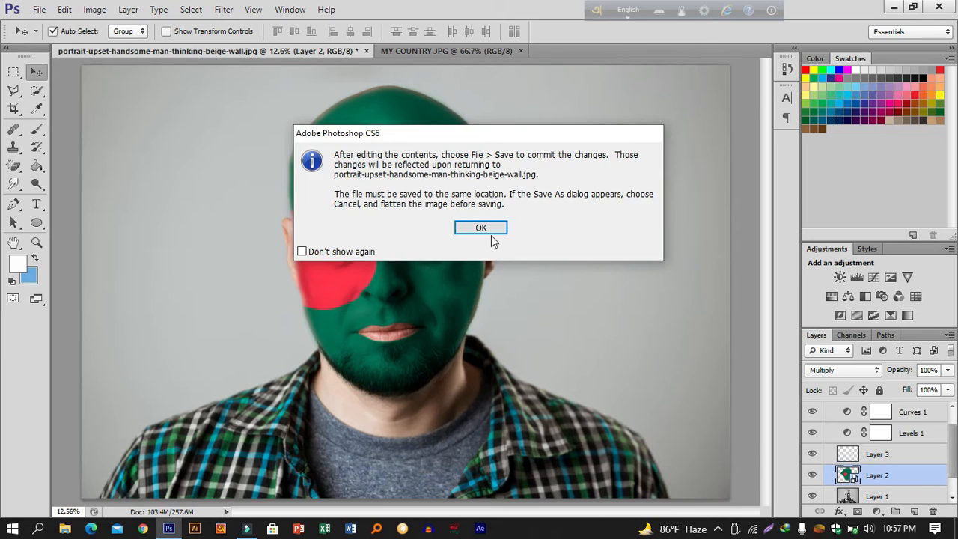
{"action": "left_click", "coordinate": [491, 233]}
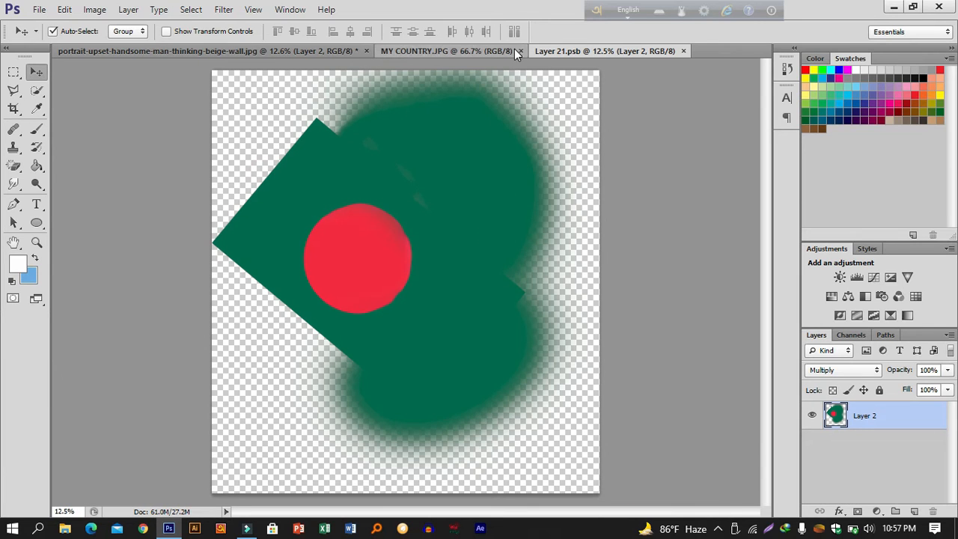
{"action": "left_click", "coordinate": [518, 53]}
Place BRASIL.jpg in the Smart Object contents, rotated about 38° over the Bangladesh flag, and save the contents to update the portrait.
{"action": "left_click", "coordinate": [38, 11]}
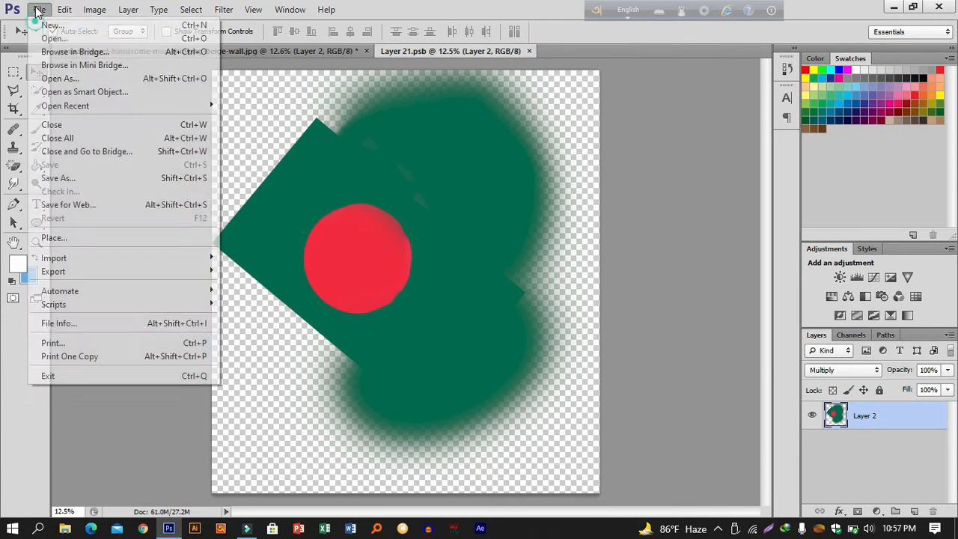
{"action": "left_click", "coordinate": [56, 238]}
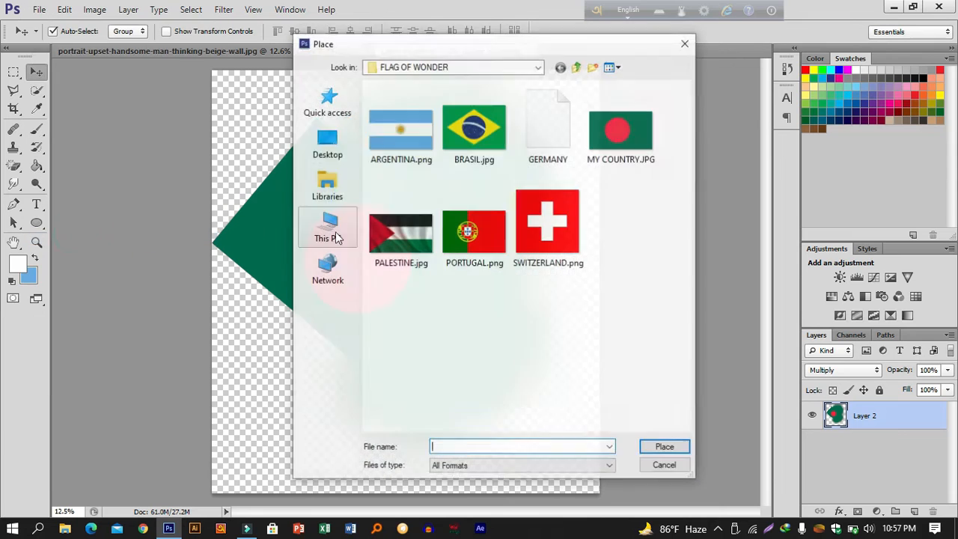
{"action": "double_click", "coordinate": [458, 140]}
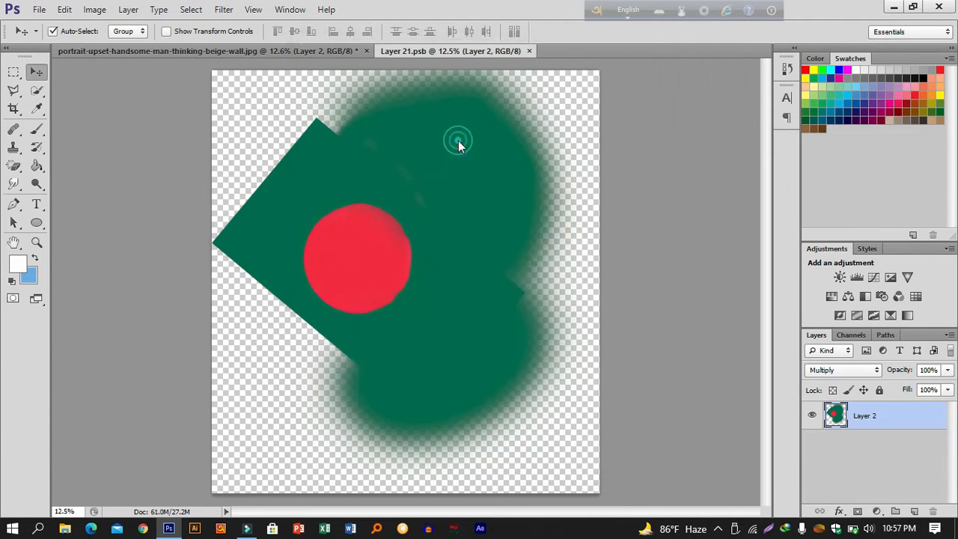
{"action": "left_click_drag", "start_coordinate": [557, 397], "coordinate": [467, 502]}
{"action": "left_click_drag", "start_coordinate": [480, 353], "coordinate": [440, 321]}
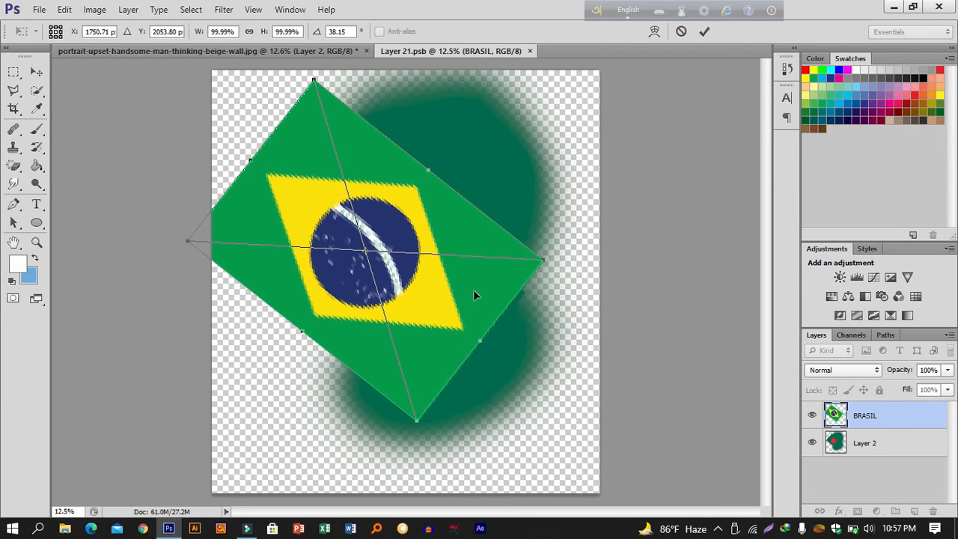
{"action": "left_click", "coordinate": [705, 31]}
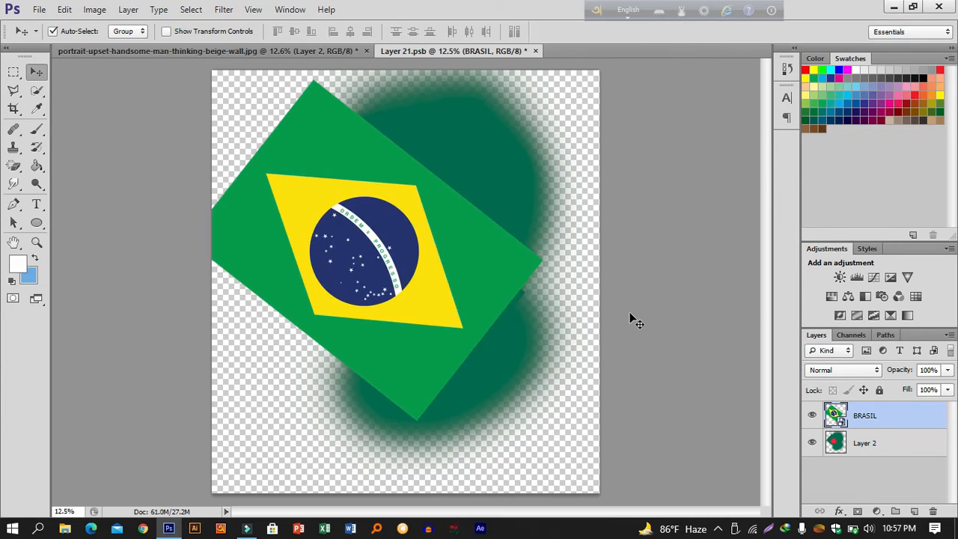
{"action": "key", "text": "ctrl+s"}
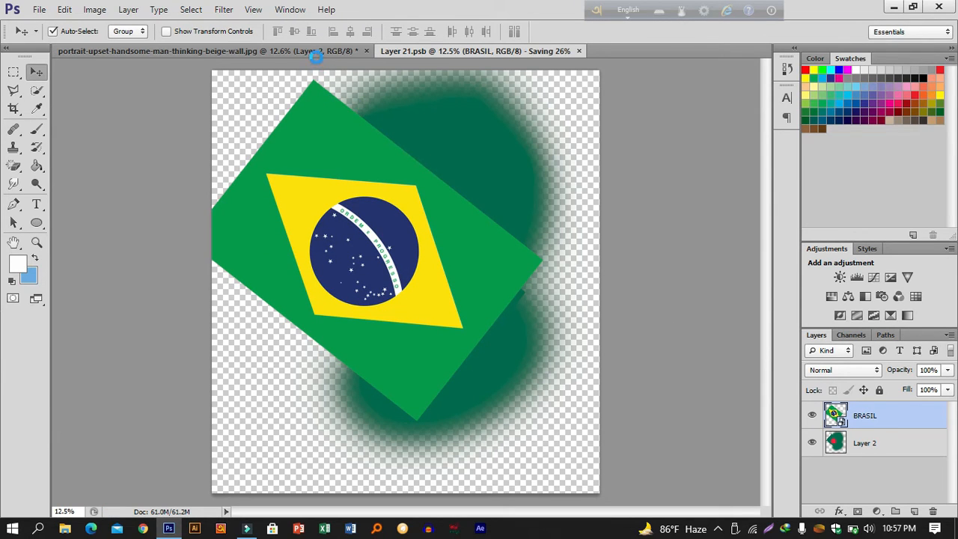
{"action": "left_click", "coordinate": [316, 51]}
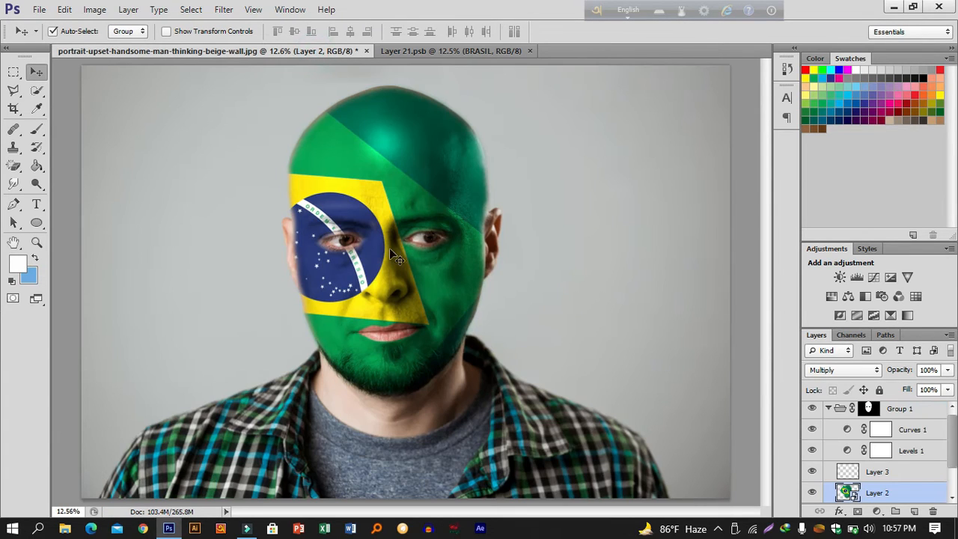
Hide the Bangladesh flag layer inside the Smart Object, save the contents and return to the portrait.
{"action": "left_click", "coordinate": [460, 53]}
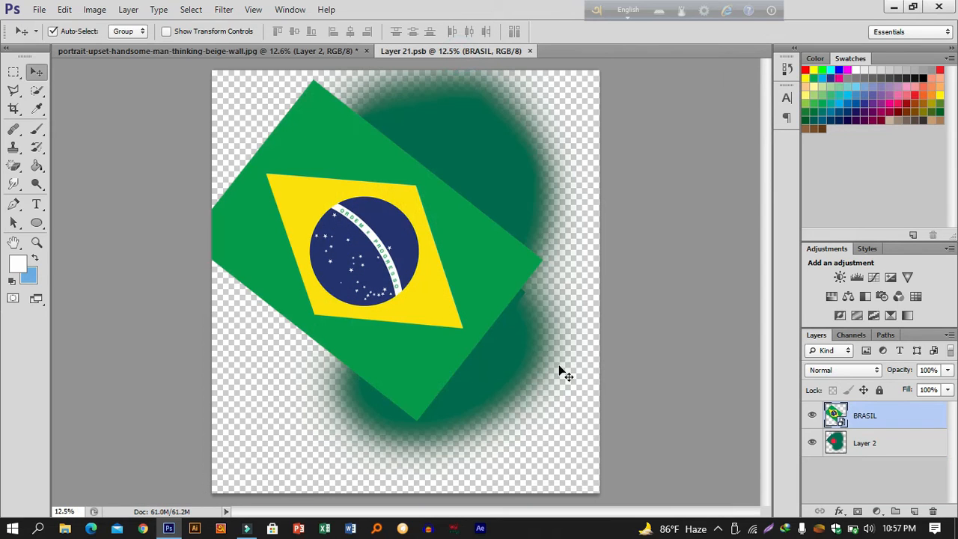
{"action": "left_click", "coordinate": [812, 443]}
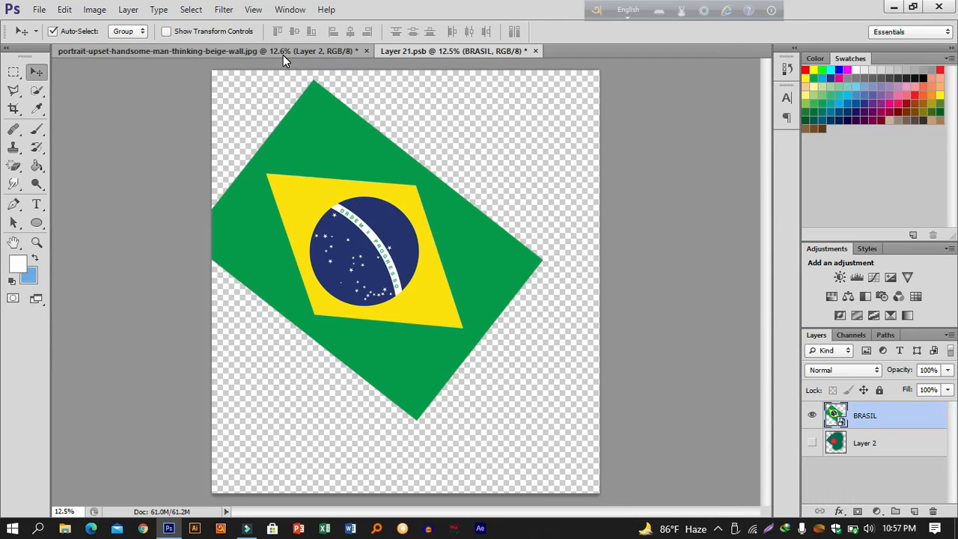
{"action": "key", "text": "ctrl+s"}
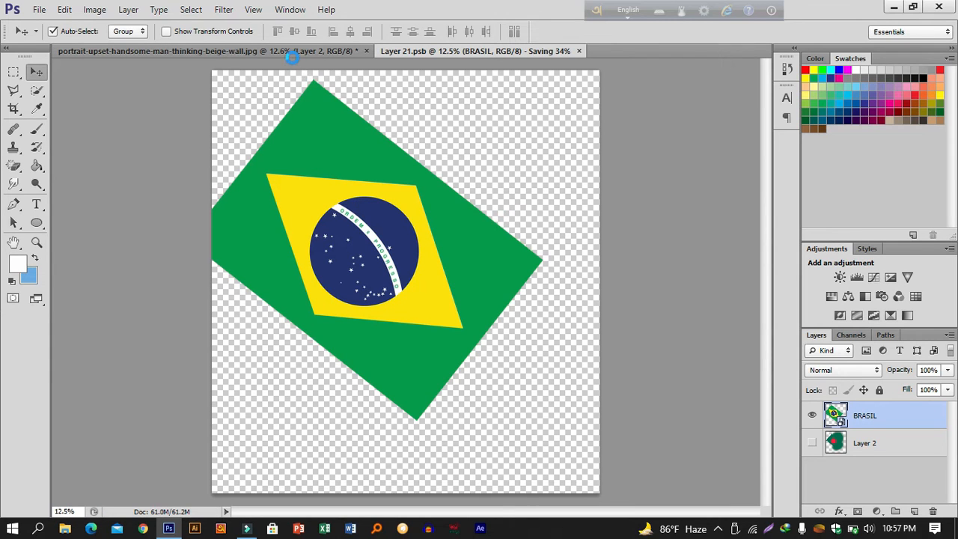
{"action": "left_click", "coordinate": [293, 52]}
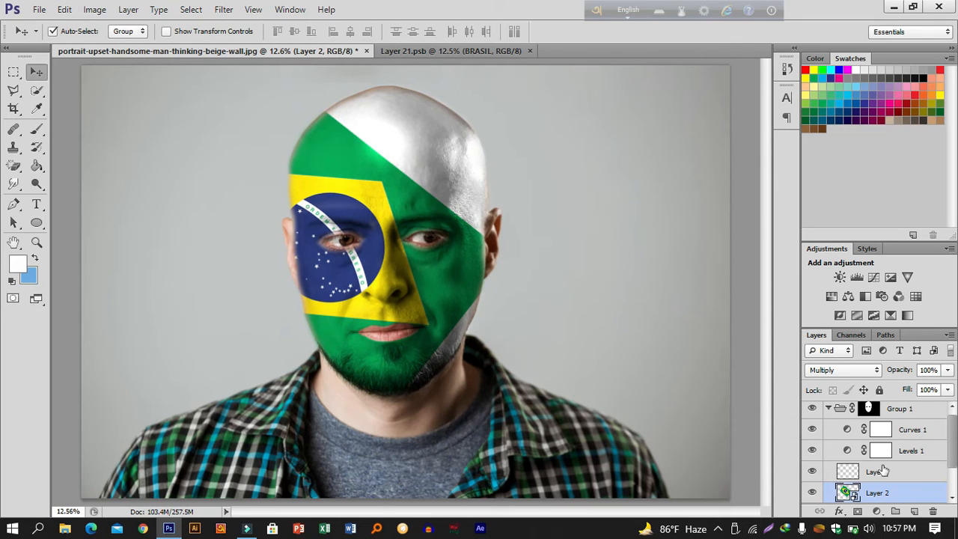
{"action": "right_click", "coordinate": [920, 497]}
{"action": "left_click", "coordinate": [527, 364]}
{"action": "left_click", "coordinate": [396, 241]}
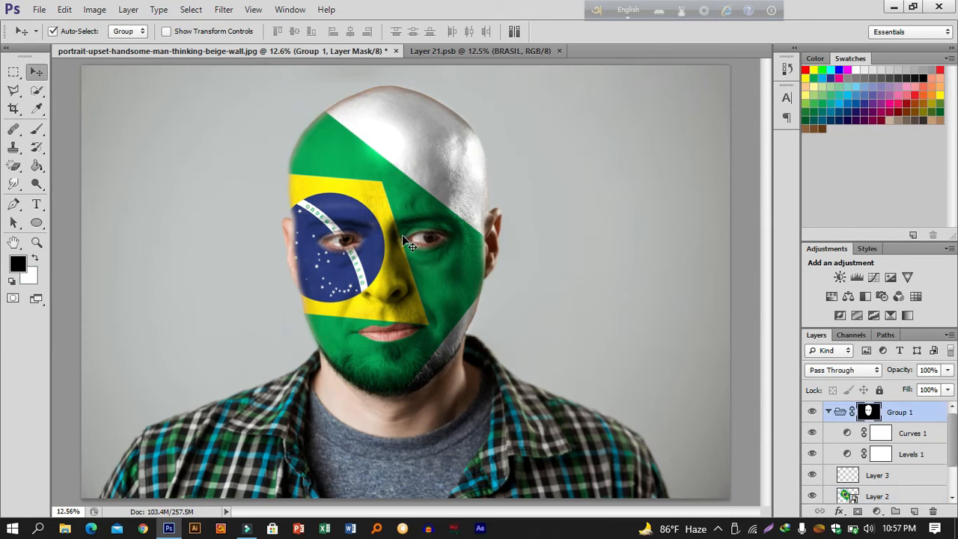
{"action": "key", "text": "ctrl+t"}
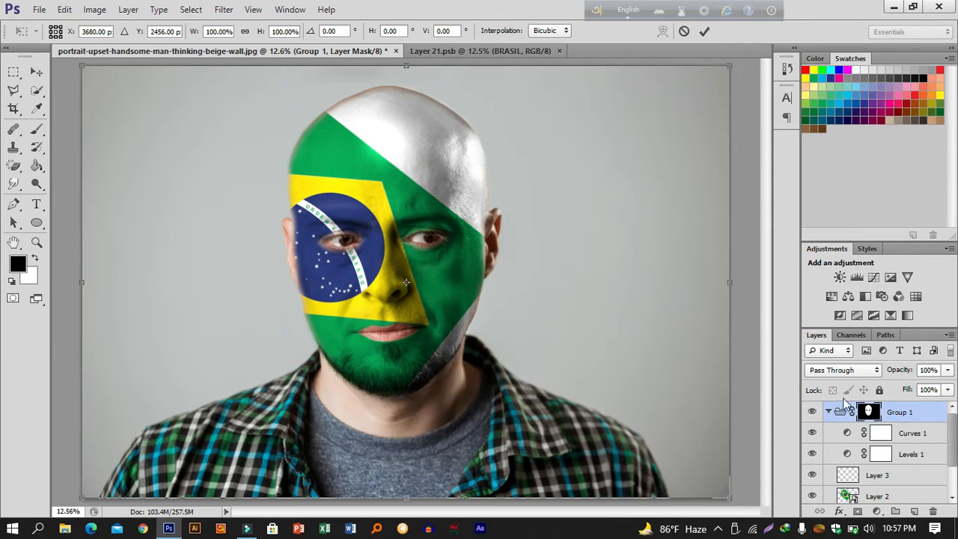
{"action": "left_click", "coordinate": [704, 31]}
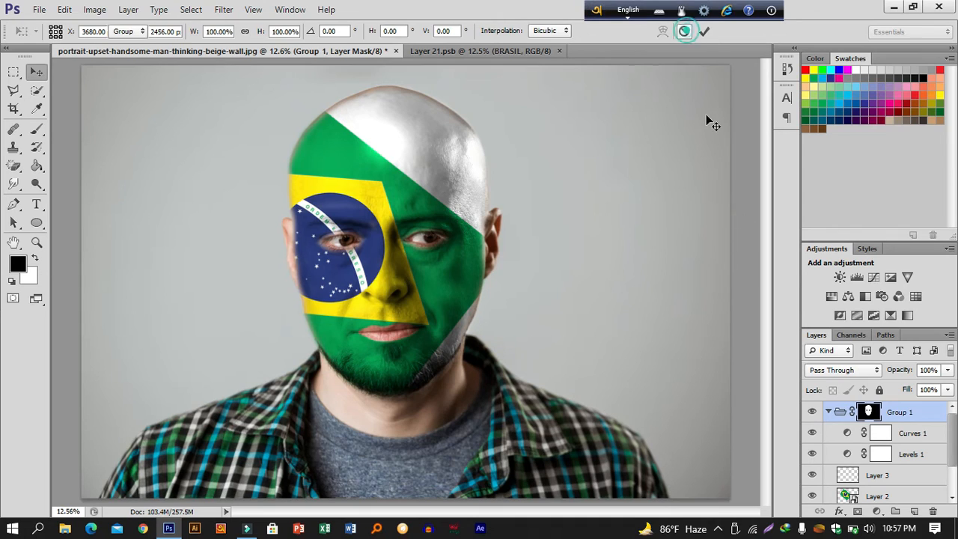
Scale the Layer 2 flag to about 79% and reposition it so its blue disc surrounds the eye beside the nose.
{"action": "left_click", "coordinate": [904, 498]}
{"action": "key", "text": "ctrl+t"}
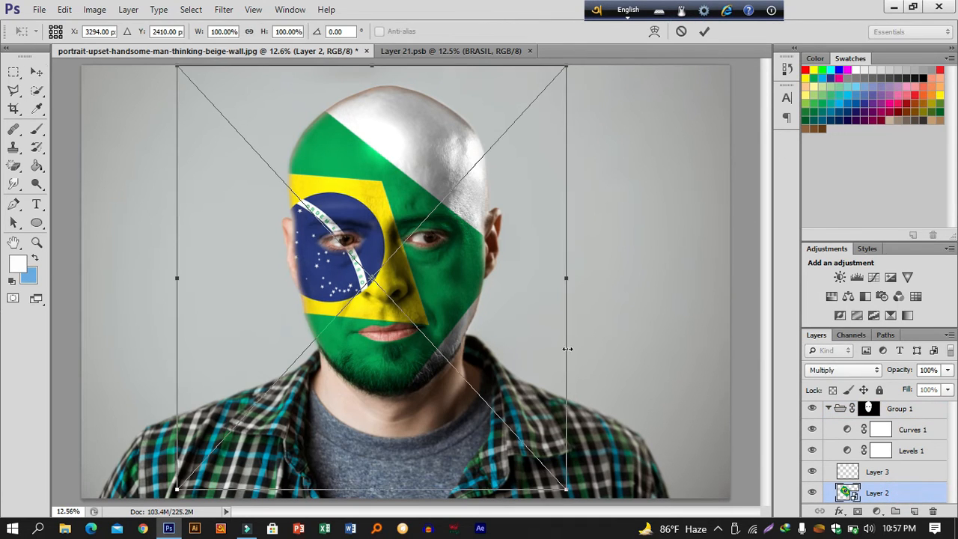
{"action": "left_click_drag", "start_coordinate": [563, 489], "coordinate": [536, 458]}
{"action": "left_click_drag", "start_coordinate": [449, 314], "coordinate": [452, 294]}
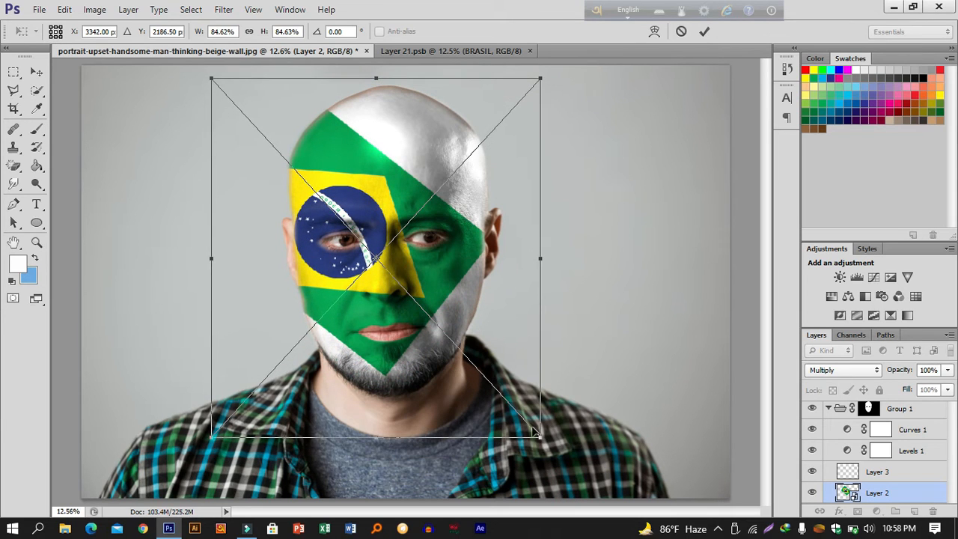
{"action": "left_click_drag", "start_coordinate": [539, 434], "coordinate": [519, 413]}
{"action": "left_click_drag", "start_coordinate": [462, 328], "coordinate": [455, 358]}
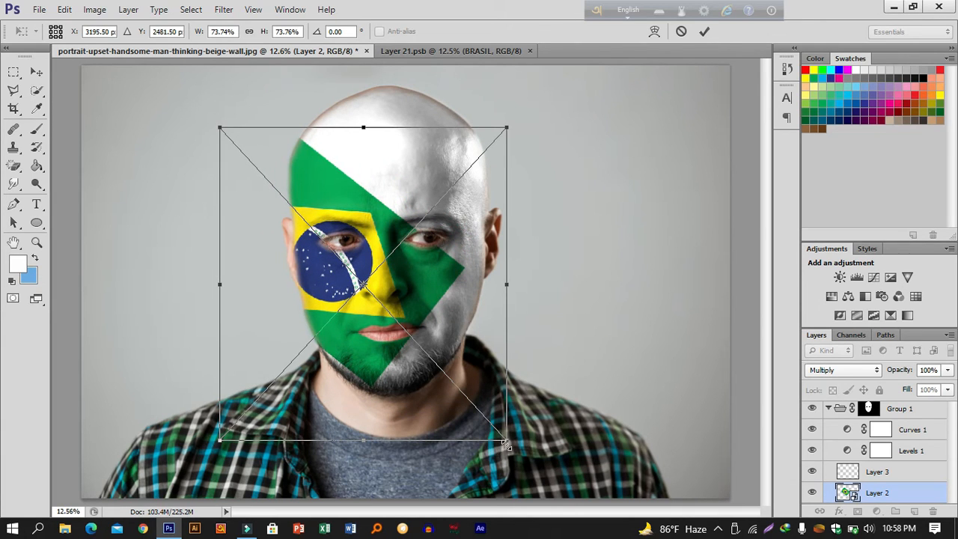
{"action": "left_click_drag", "start_coordinate": [508, 443], "coordinate": [516, 450]}
{"action": "left_click_drag", "start_coordinate": [429, 332], "coordinate": [429, 317]}
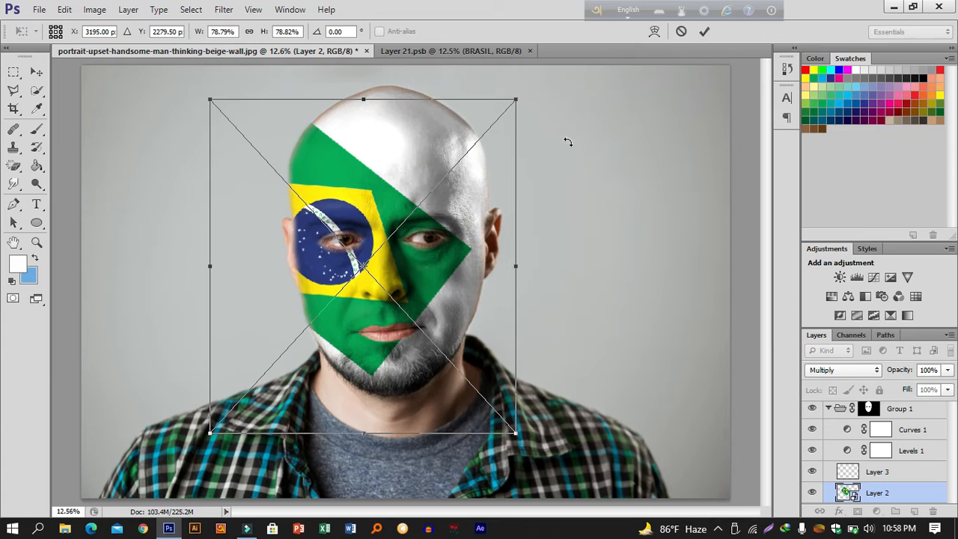
{"action": "left_click", "coordinate": [706, 34]}
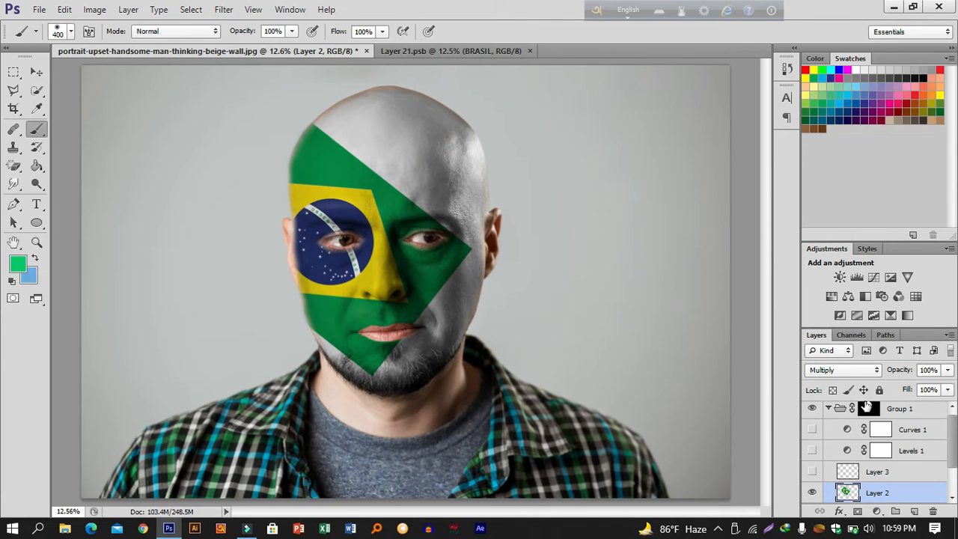
Set Layer 2's blend mode to Normal and sample the Brazil flag's green, #079a49, as the foreground colour for the brush.
{"action": "left_click", "coordinate": [863, 374]}
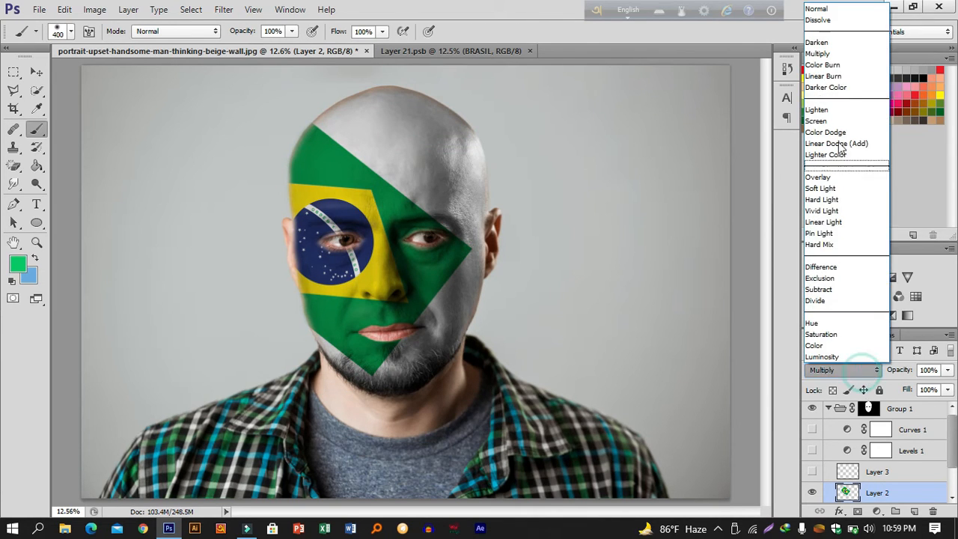
{"action": "left_click", "coordinate": [844, 10]}
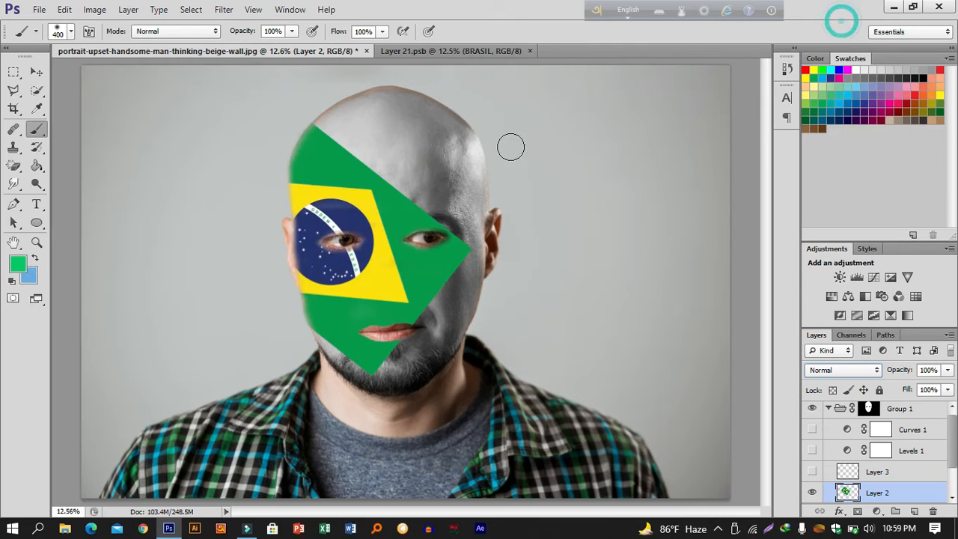
{"action": "left_click", "coordinate": [21, 261]}
{"action": "left_click", "coordinate": [349, 166]}
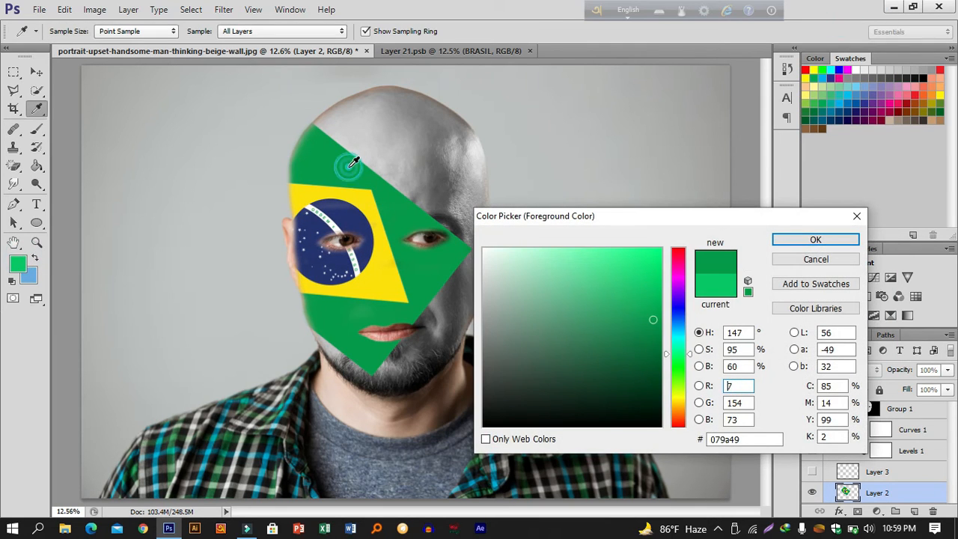
{"action": "left_click", "coordinate": [796, 241]}
{"action": "key", "text": "b"}
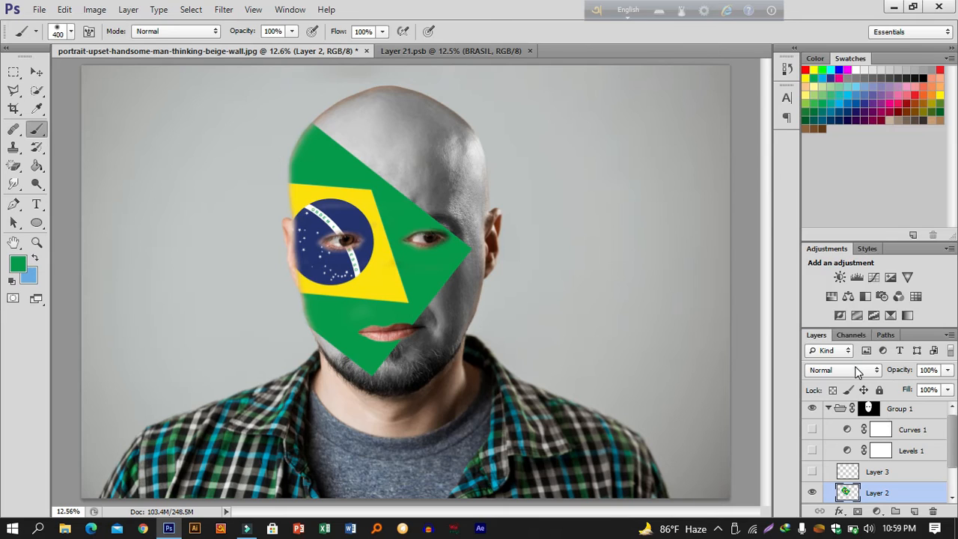
Set Layer 2's blend mode to Multiply and paint the uncovered scalp, cheek and jaw green with a 400 px brush.
{"action": "left_click", "coordinate": [858, 372]}
{"action": "left_click", "coordinate": [827, 50]}
{"action": "mouse_move", "coordinate": [331, 113]}
{"action": "left_mouse_down"}
{"action": "mouse_move", "coordinate": [372, 136]}
{"action": "mouse_move", "coordinate": [388, 158]}
{"action": "mouse_move", "coordinate": [327, 127]}
{"action": "mouse_move", "coordinate": [417, 192]}
{"action": "mouse_move", "coordinate": [320, 113]}
{"action": "mouse_move", "coordinate": [431, 203]}
{"action": "mouse_move", "coordinate": [350, 125]}
{"action": "mouse_move", "coordinate": [404, 146]}
{"action": "mouse_move", "coordinate": [360, 110]}
{"action": "mouse_move", "coordinate": [405, 134]}
{"action": "mouse_move", "coordinate": [393, 121]}
{"action": "mouse_move", "coordinate": [416, 110]}
{"action": "mouse_move", "coordinate": [372, 96]}
{"action": "mouse_move", "coordinate": [429, 107]}
{"action": "mouse_move", "coordinate": [379, 143]}
{"action": "mouse_move", "coordinate": [434, 130]}
{"action": "mouse_move", "coordinate": [430, 189]}
{"action": "mouse_move", "coordinate": [444, 164]}
{"action": "mouse_move", "coordinate": [443, 123]}
{"action": "mouse_move", "coordinate": [465, 213]}
{"action": "mouse_move", "coordinate": [453, 142]}
{"action": "mouse_move", "coordinate": [460, 152]}
{"action": "mouse_move", "coordinate": [479, 262]}
{"action": "mouse_move", "coordinate": [432, 298]}
{"action": "mouse_move", "coordinate": [442, 264]}
{"action": "mouse_move", "coordinate": [417, 376]}
{"action": "mouse_move", "coordinate": [358, 366]}
{"action": "mouse_move", "coordinate": [312, 333]}
{"action": "mouse_move", "coordinate": [398, 382]}
{"action": "mouse_move", "coordinate": [390, 378]}
{"action": "mouse_move", "coordinate": [406, 346]}
{"action": "left_mouse_up"}
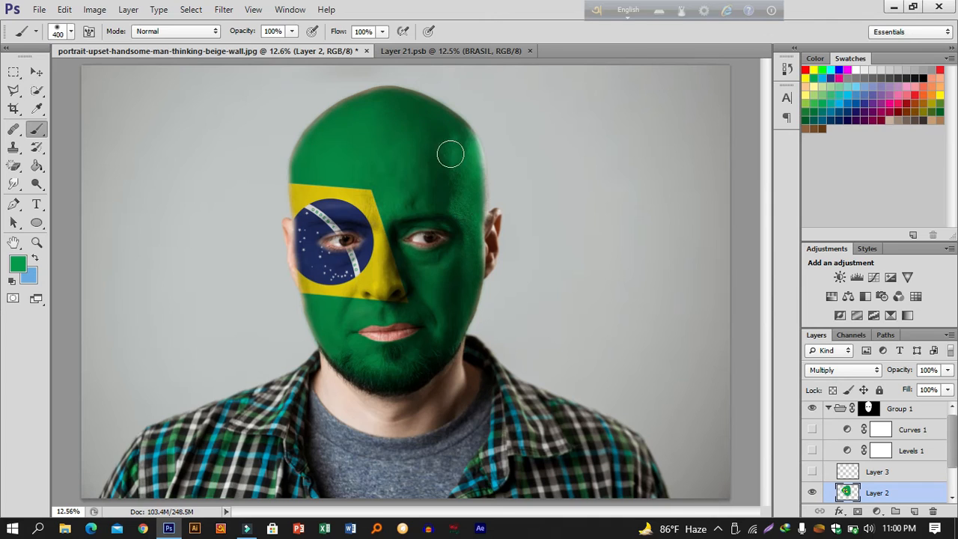
Show the Curves 1 and Levels 1 adjustments and hide the highlight layer, Layer 3.
{"action": "left_click", "coordinate": [812, 430]}
{"action": "left_click", "coordinate": [812, 450]}
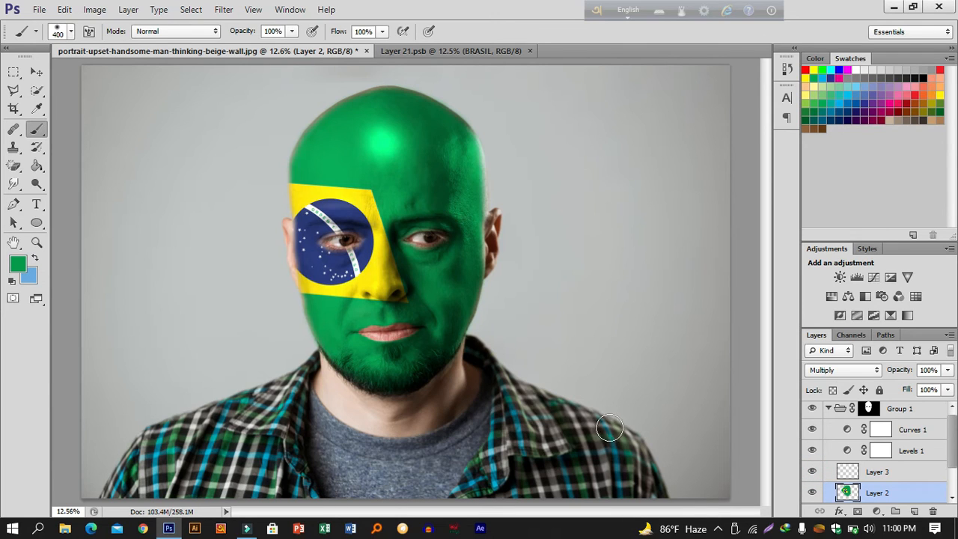
{"action": "left_click", "coordinate": [811, 472]}
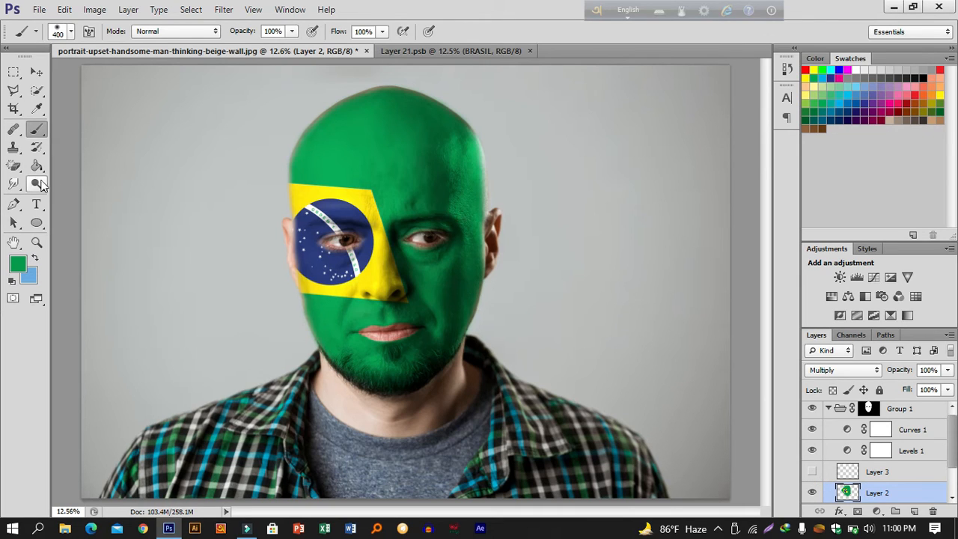
Smudge the yellow diamond's edges beside and below the nose with a 175 px Smudge brush at 50% strength on Layer 2.
{"action": "left_click", "coordinate": [14, 184]}
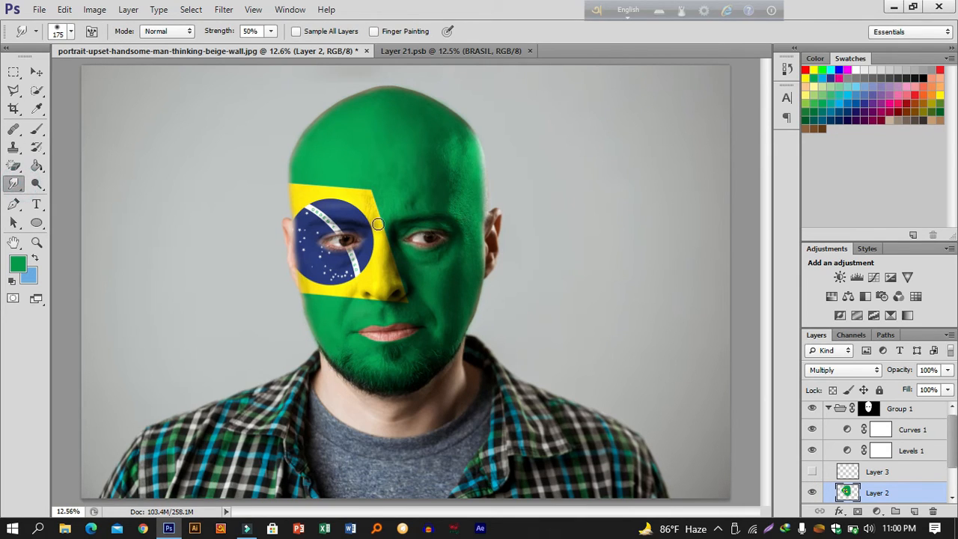
{"action": "scroll", "coordinate": [378, 223], "scroll_direction": "up", "scroll_amount": 4}
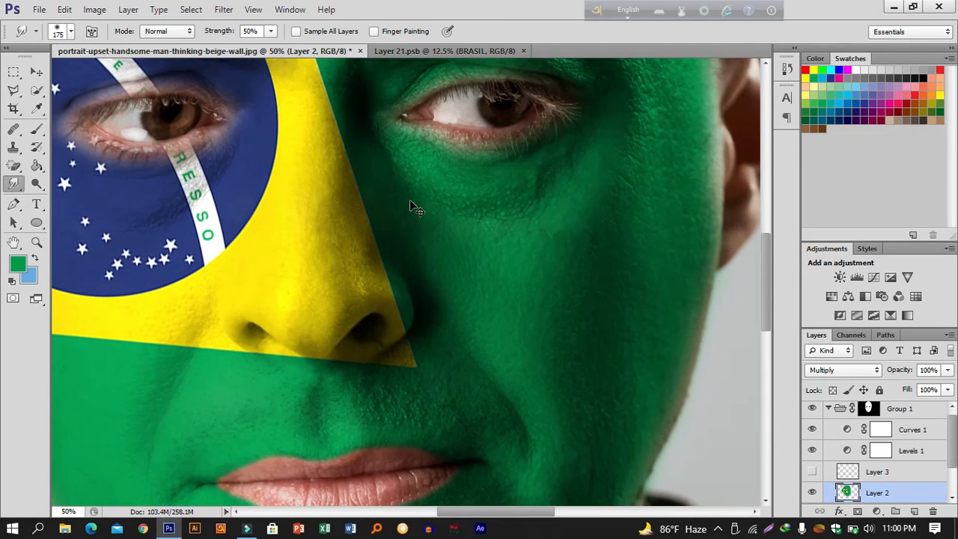
{"action": "left_click_drag", "start_coordinate": [394, 188], "coordinate": [459, 475]}
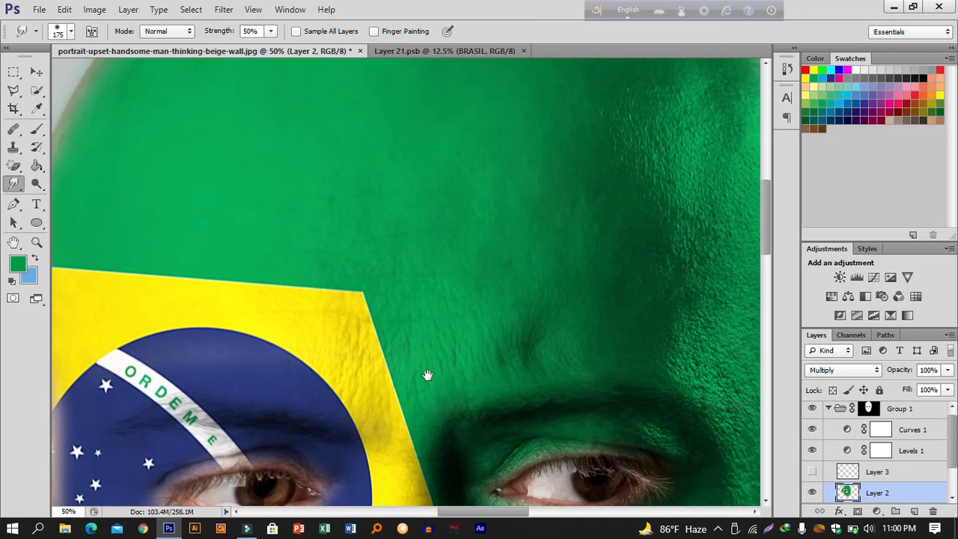
{"action": "left_click_drag", "start_coordinate": [427, 374], "coordinate": [647, 356]}
{"action": "mouse_move", "coordinate": [596, 262]}
{"action": "left_mouse_down"}
{"action": "mouse_move", "coordinate": [255, 251]}
{"action": "mouse_move", "coordinate": [592, 265]}
{"action": "left_mouse_up"}
{"action": "scroll", "coordinate": [592, 265], "scroll_direction": "down", "scroll_amount": 5}
{"action": "scroll", "coordinate": [592, 265], "scroll_direction": "right", "scroll_amount": 3}
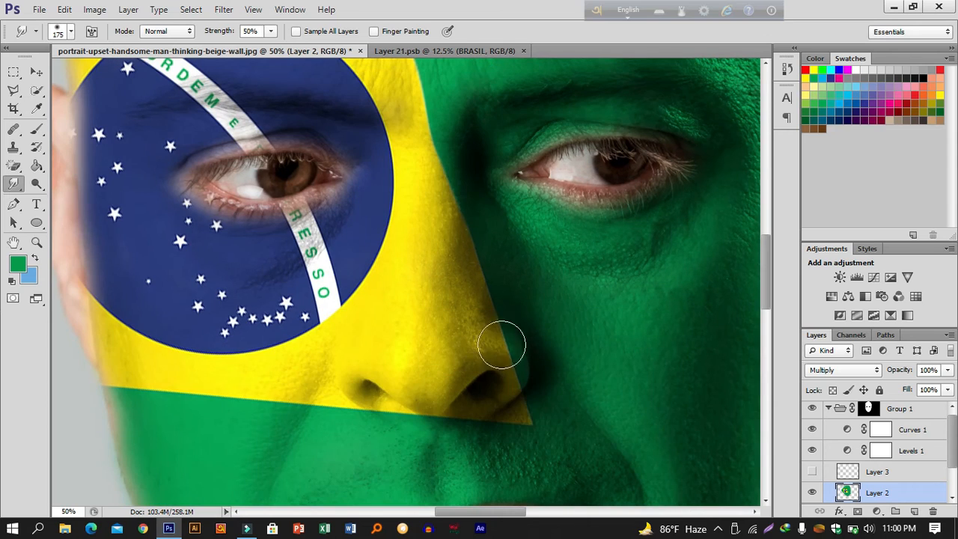
{"action": "mouse_move", "coordinate": [502, 344]}
{"action": "left_mouse_down"}
{"action": "mouse_move", "coordinate": [532, 434]}
{"action": "mouse_move", "coordinate": [541, 434]}
{"action": "left_mouse_up"}
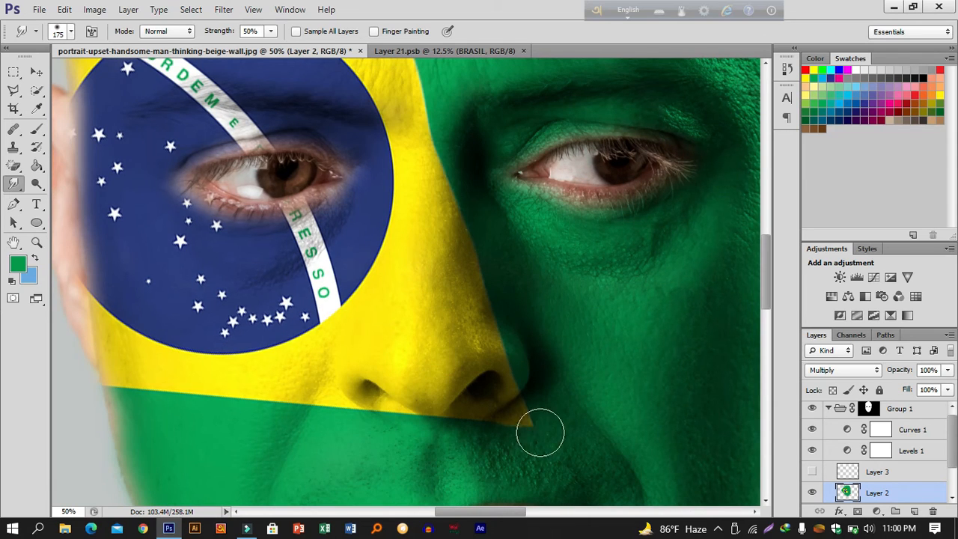
{"action": "left_click_drag", "start_coordinate": [363, 408], "coordinate": [97, 389]}
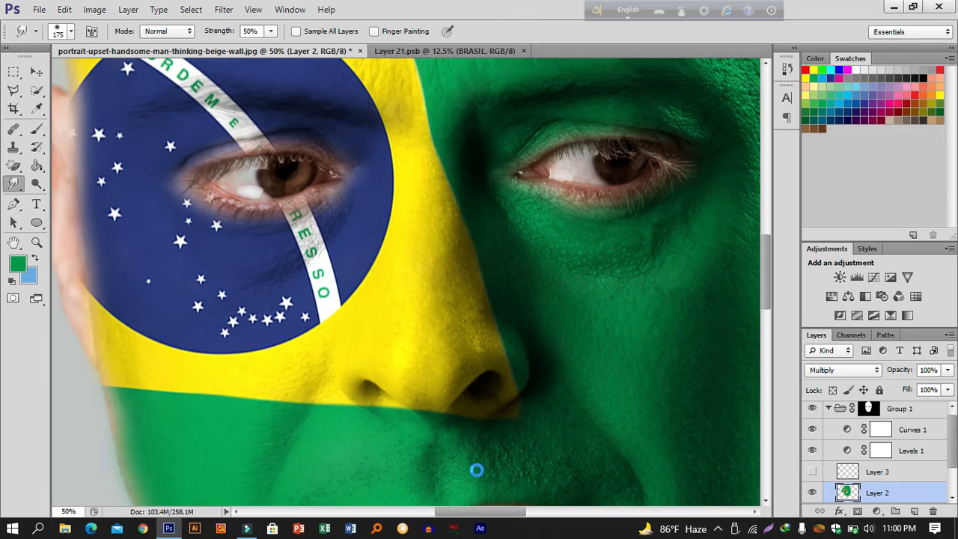
Smudge the outline of the blue disc and its white band with a 90 px Smudge brush so they follow the face.
{"action": "mouse_move", "coordinate": [368, 278]}
{"action": "left_mouse_down"}
{"action": "mouse_move", "coordinate": [292, 349]}
{"action": "mouse_move", "coordinate": [245, 361]}
{"action": "mouse_move", "coordinate": [138, 329]}
{"action": "left_mouse_up"}
{"action": "key", "text": "space"}
{"action": "mouse_move", "coordinate": [195, 335]}
{"action": "left_mouse_down"}
{"action": "mouse_move", "coordinate": [302, 375]}
{"action": "mouse_move", "coordinate": [310, 424]}
{"action": "left_mouse_up"}
{"action": "left_click_drag", "start_coordinate": [191, 186], "coordinate": [239, 135]}
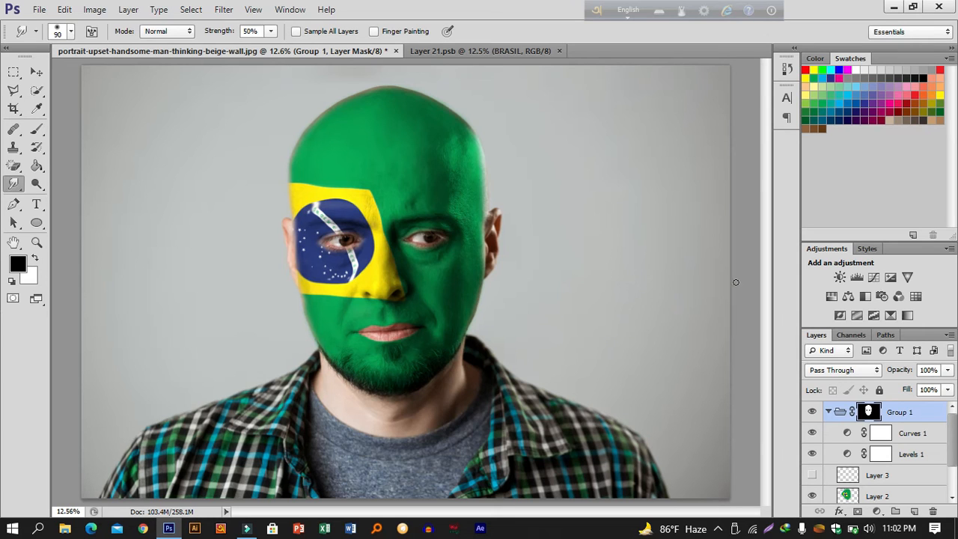
Convert Layer 2 to a Smart Object and open its contents for editing.
{"action": "scroll", "coordinate": [923, 482], "scroll_direction": "down", "scroll_amount": 3}
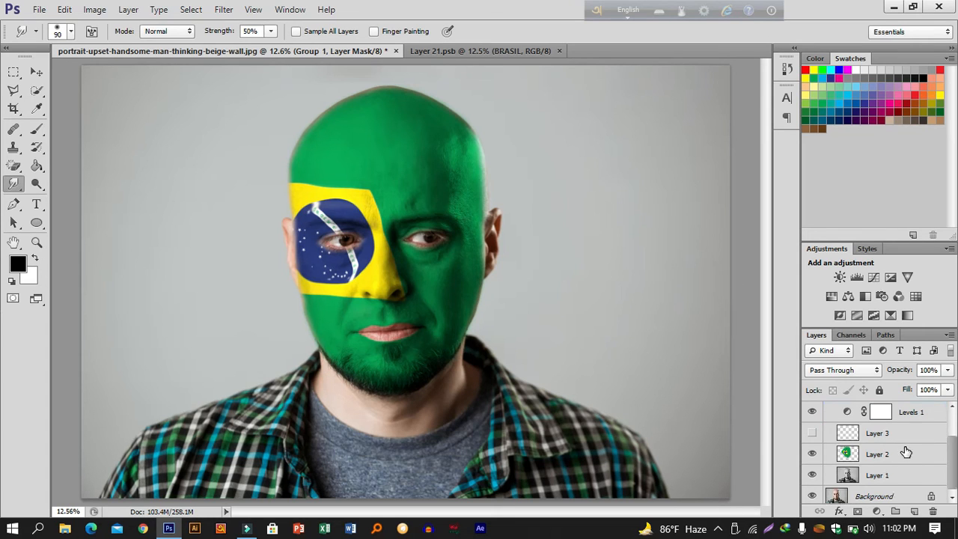
{"action": "right_click", "coordinate": [906, 452]}
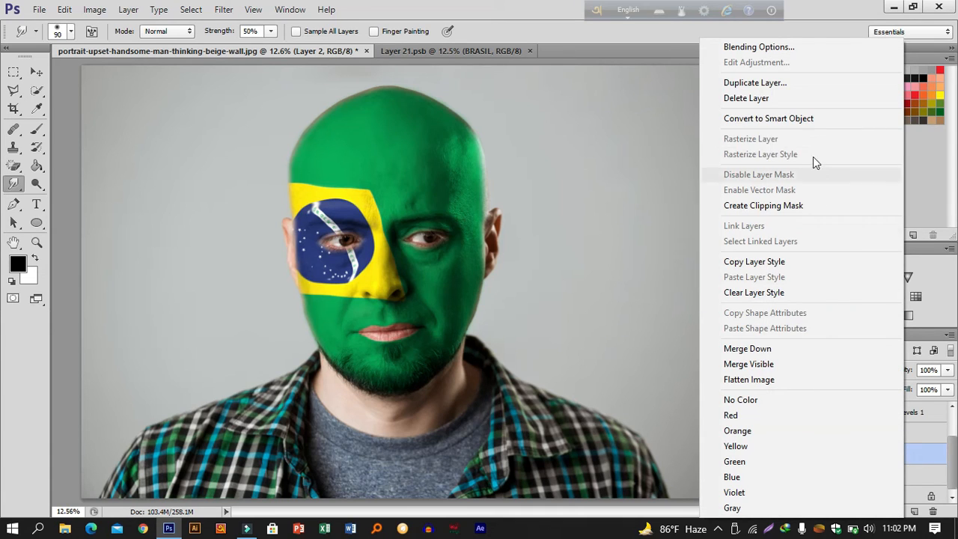
{"action": "left_click", "coordinate": [812, 118]}
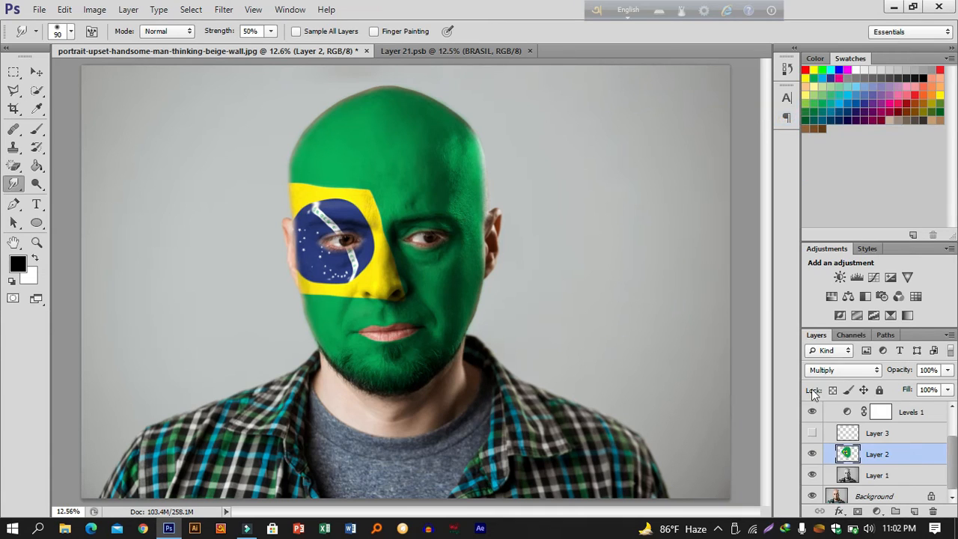
{"action": "left_click", "coordinate": [857, 462]}
{"action": "double_click", "coordinate": [857, 462]}
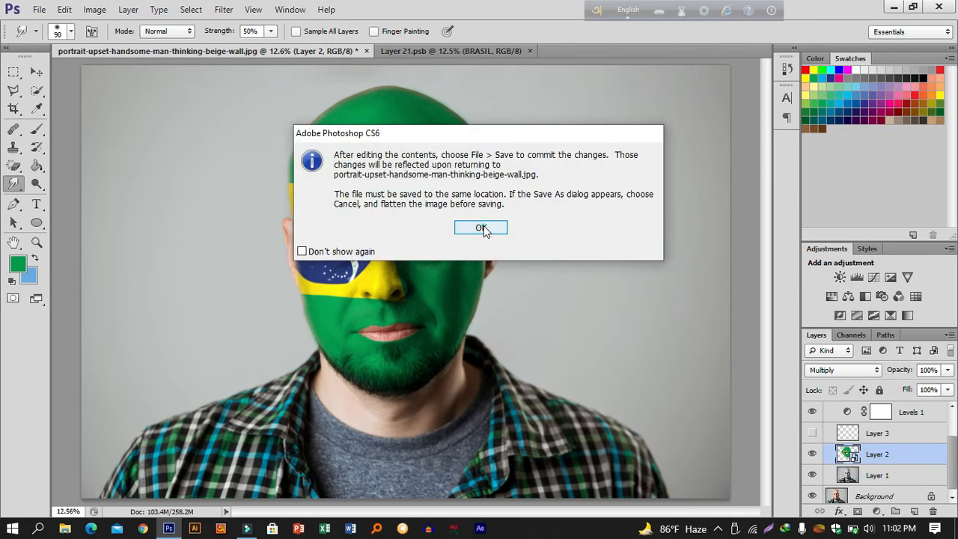
{"action": "left_click", "coordinate": [485, 228]}
Place ARGENTINA.png in the Smart Object, rotated 34.64° and scaled to about 318% so it spans the Brazil flag.
{"action": "left_click", "coordinate": [39, 9]}
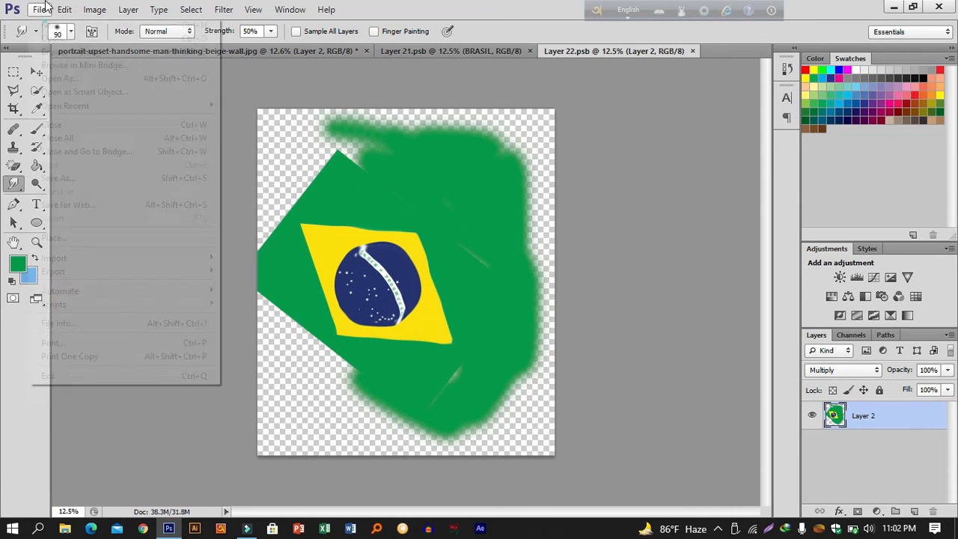
{"action": "left_click", "coordinate": [73, 231]}
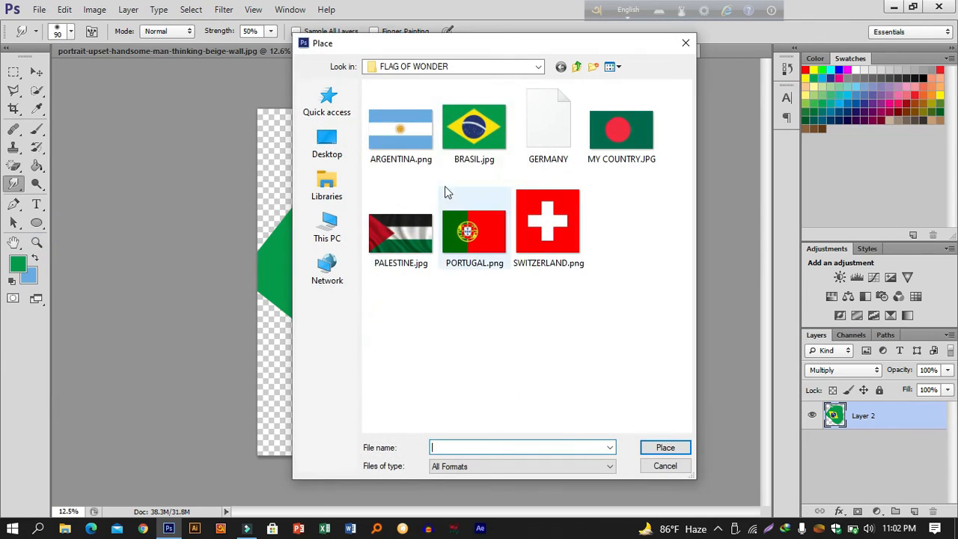
{"action": "double_click", "coordinate": [399, 154]}
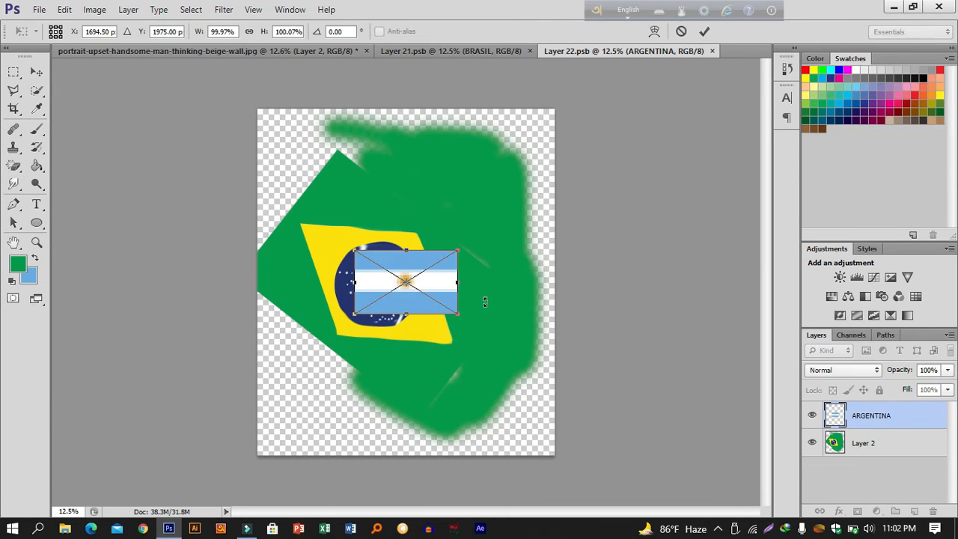
{"action": "left_click_drag", "start_coordinate": [474, 318], "coordinate": [478, 396]}
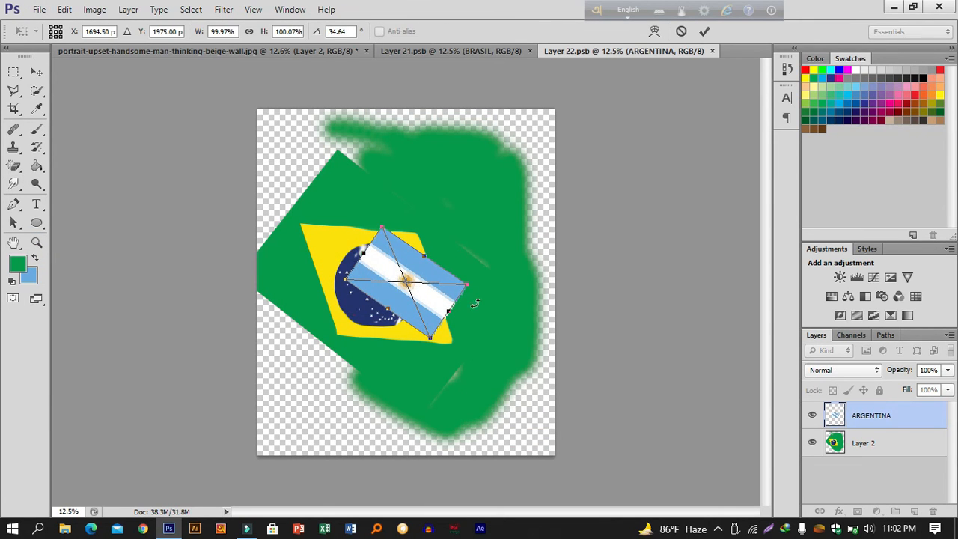
{"action": "left_click_drag", "start_coordinate": [467, 284], "coordinate": [601, 291]}
{"action": "left_click_drag", "start_coordinate": [508, 320], "coordinate": [499, 332]}
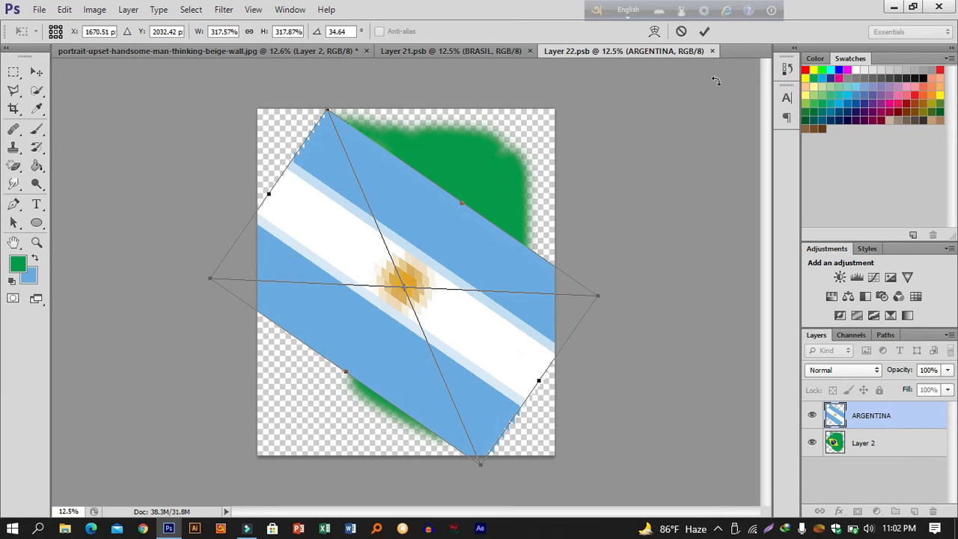
{"action": "left_click", "coordinate": [708, 32]}
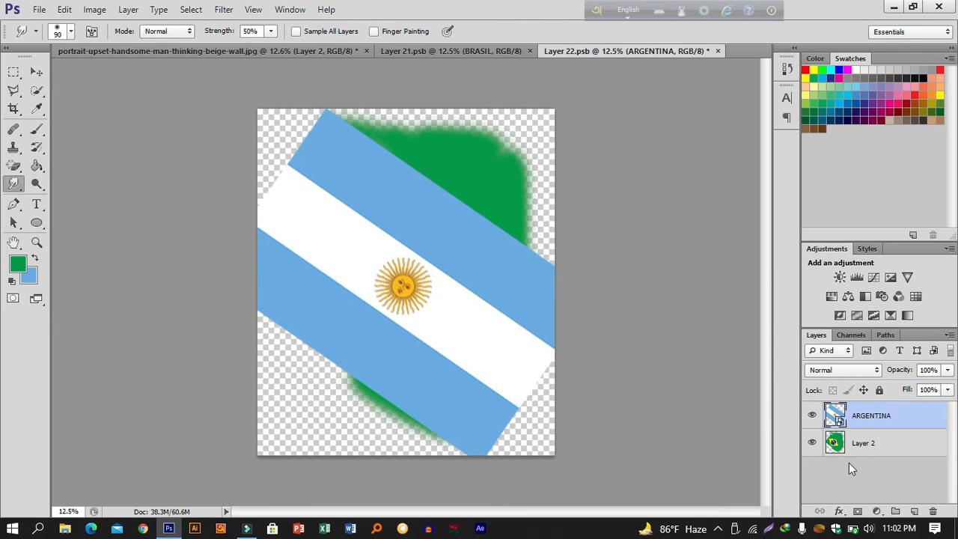
Hide the Brazil flag's Layer 2 in the Smart Object and save the contents back to the portrait document.
{"action": "left_click", "coordinate": [858, 444]}
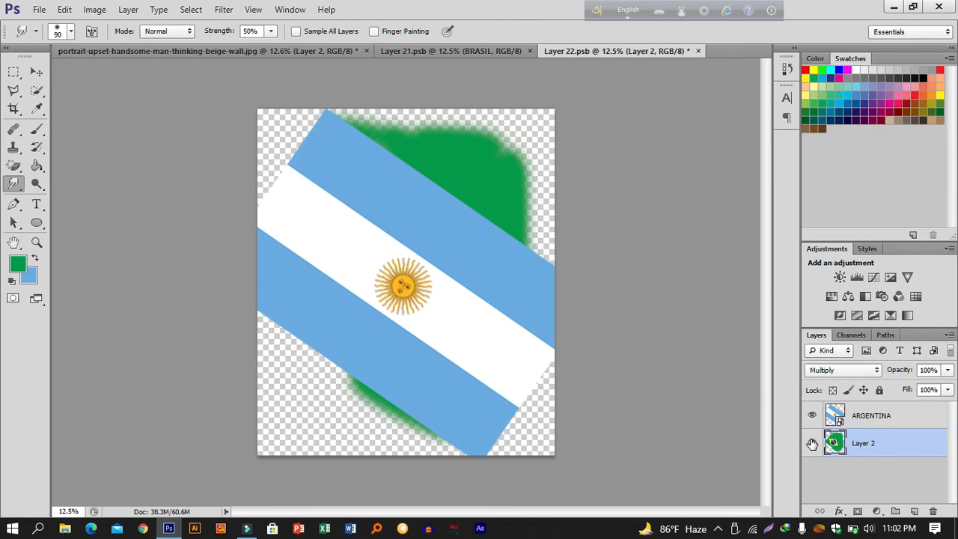
{"action": "left_click", "coordinate": [812, 444]}
{"action": "left_click", "coordinate": [342, 52]}
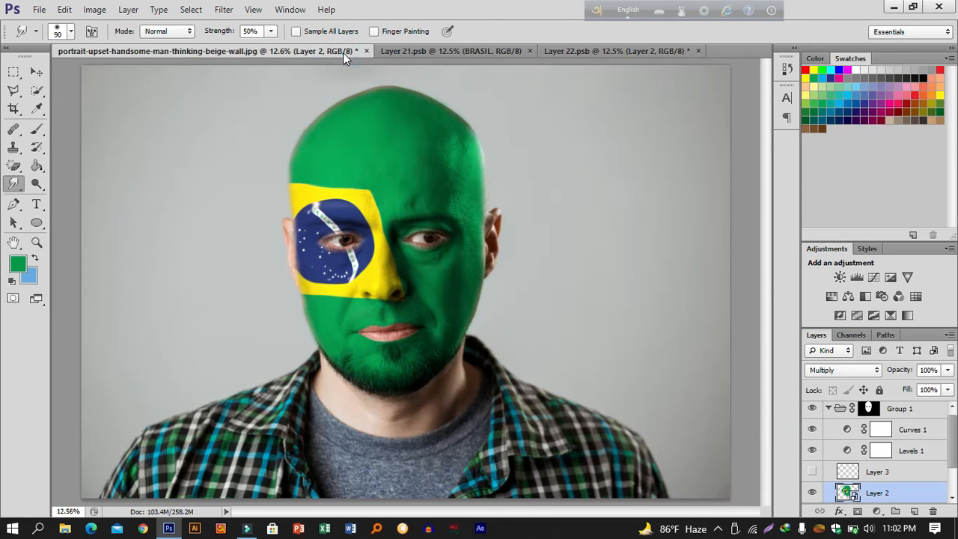
{"action": "left_click", "coordinate": [565, 51]}
{"action": "key", "text": "ctrl+s"}
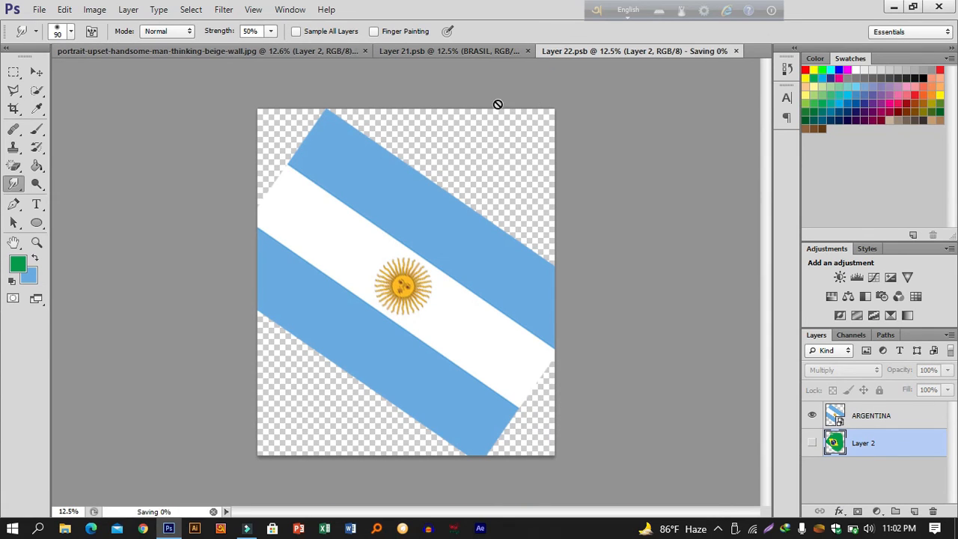
{"action": "left_click", "coordinate": [277, 51]}
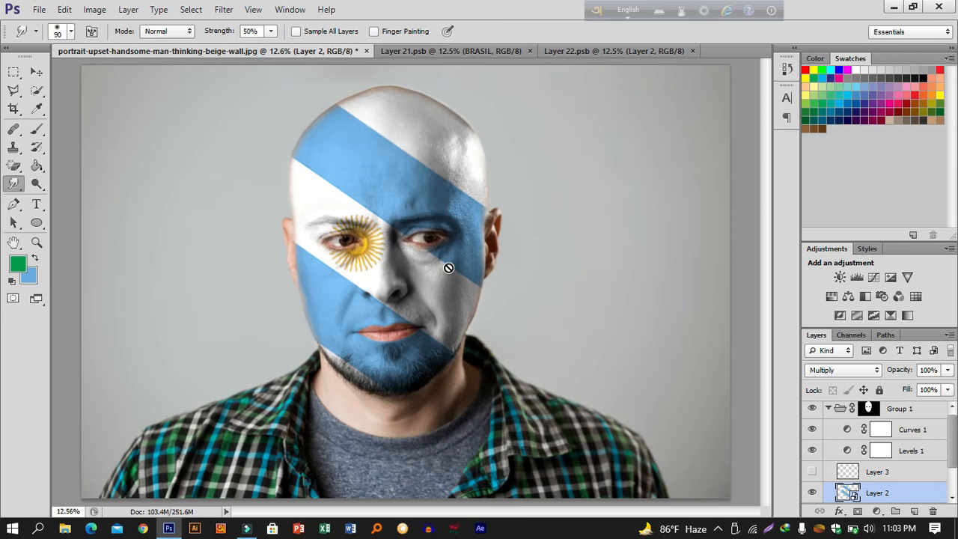
Move the Layer 2 flag to X 2782 px, Y 1843.5 px so its sun sits on the outer side of the eye.
{"action": "left_click", "coordinate": [37, 75]}
{"action": "key", "text": "ctrl+t"}
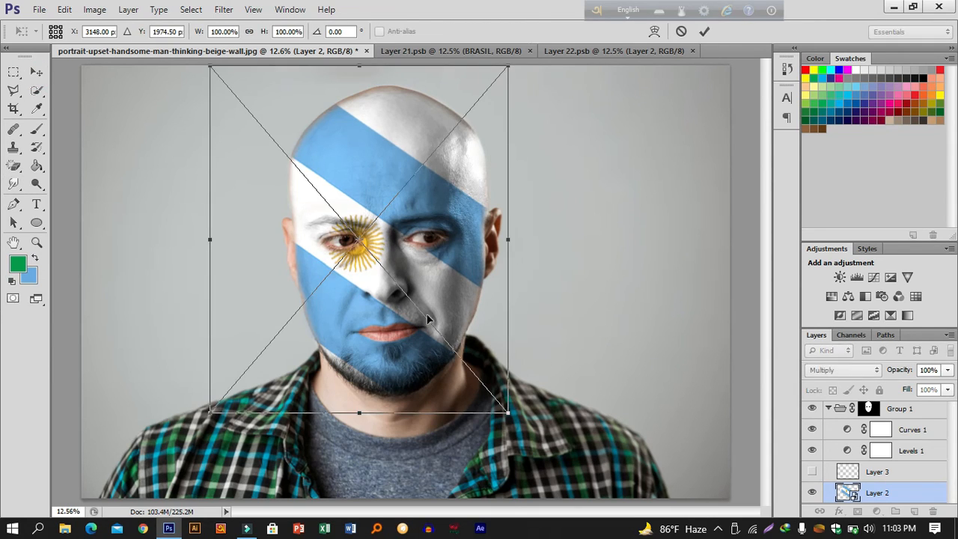
{"action": "left_click_drag", "start_coordinate": [434, 288], "coordinate": [402, 282]}
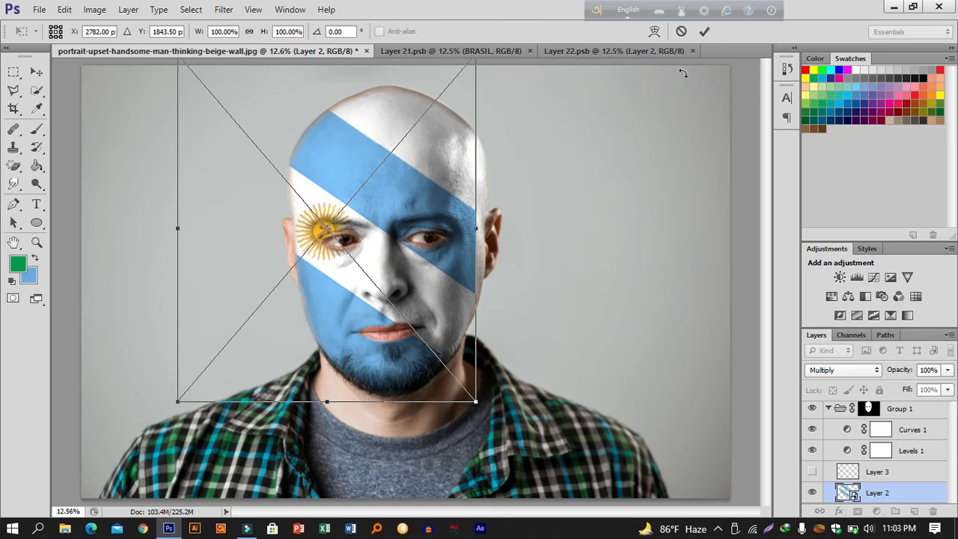
{"action": "left_click", "coordinate": [704, 31]}
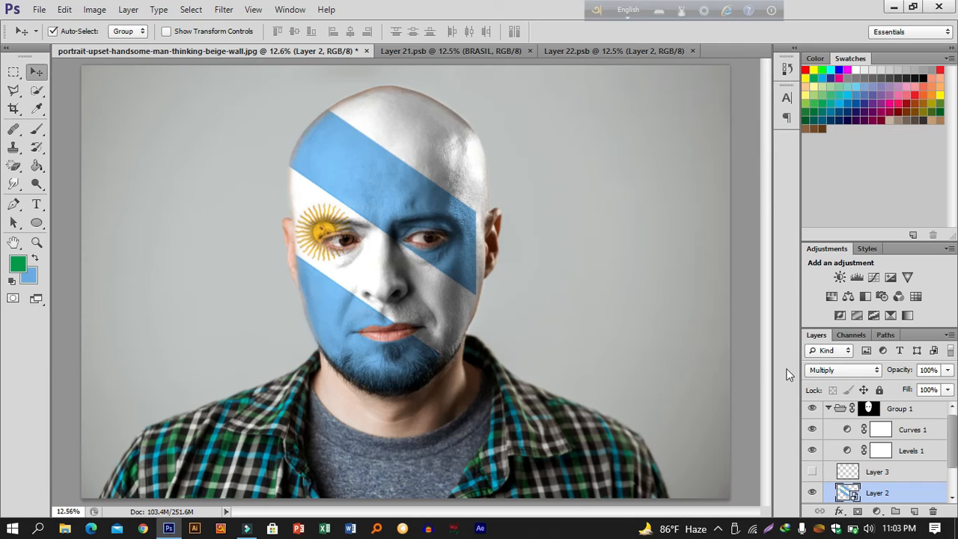
Hide the Levels 1 and Curves 1 adjustments and set Layer 2's blend mode to Normal.
{"action": "left_click", "coordinate": [811, 450]}
{"action": "left_click", "coordinate": [812, 429]}
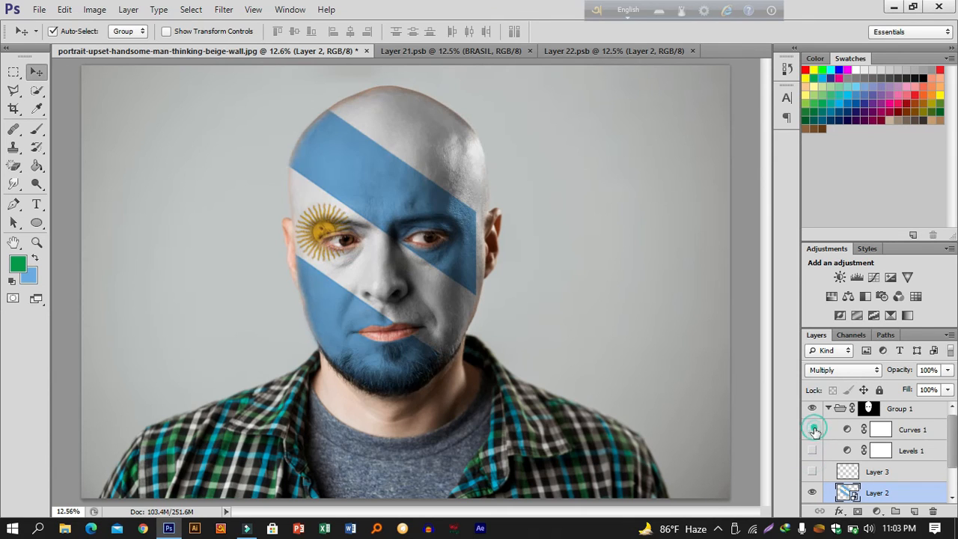
{"action": "left_click", "coordinate": [876, 370]}
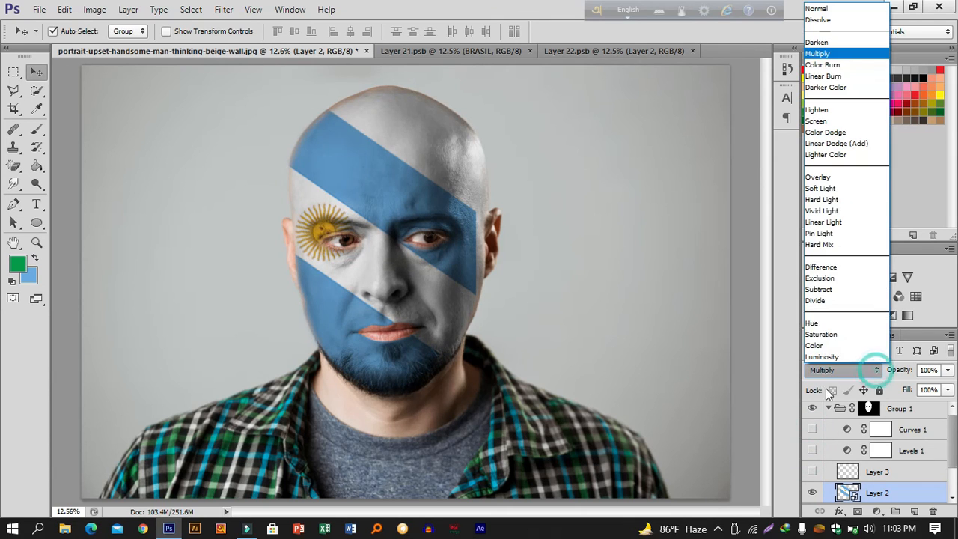
{"action": "left_click", "coordinate": [815, 9]}
Sample the Argentina flag's light blue as the foreground colour and set Layer 2's blend mode to Multiply.
{"action": "left_click", "coordinate": [18, 264]}
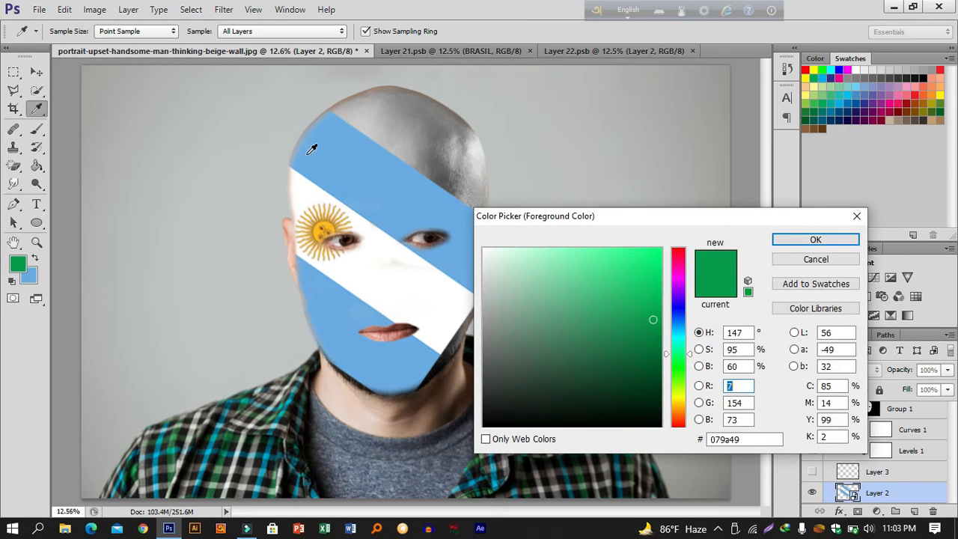
{"action": "left_click", "coordinate": [346, 146]}
{"action": "left_click", "coordinate": [801, 240]}
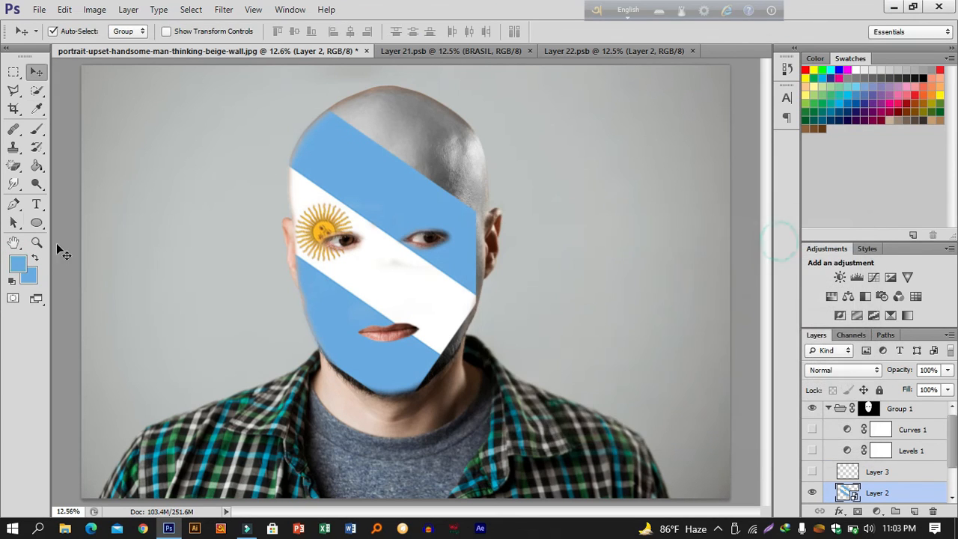
{"action": "left_click", "coordinate": [837, 370]}
{"action": "left_click", "coordinate": [833, 54]}
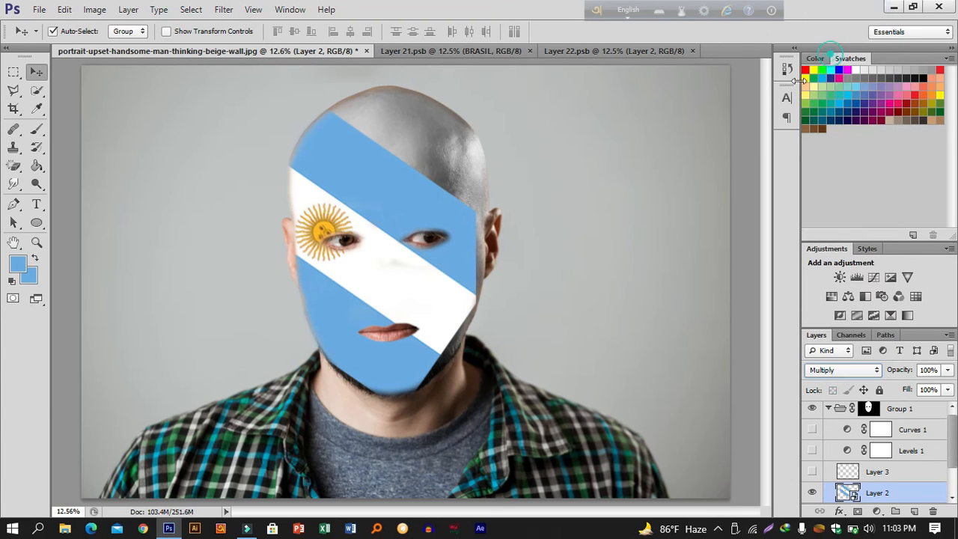
Rasterize Layer 2 and paint the bare scalp and side of the head light blue with a 400 px brush.
{"action": "left_click", "coordinate": [36, 129]}
{"action": "right_click", "coordinate": [921, 494]}
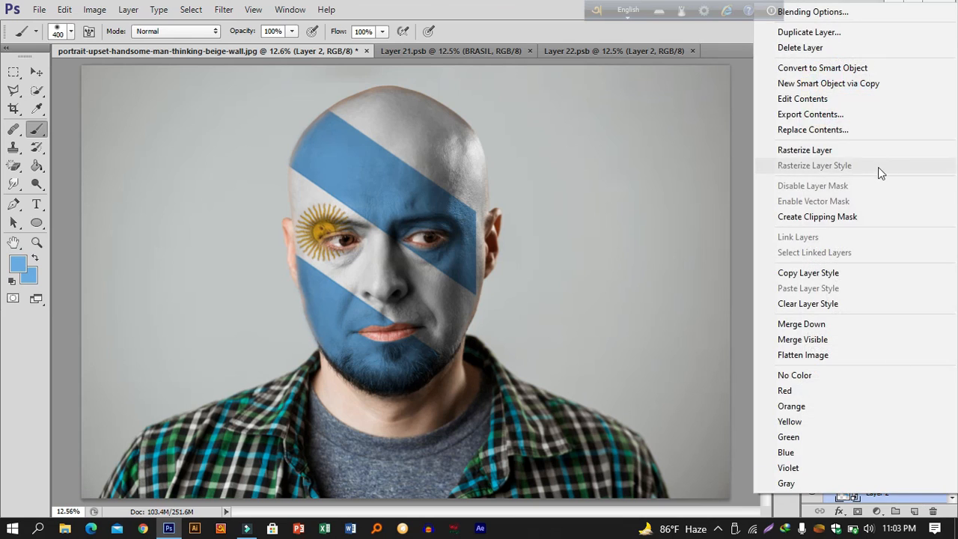
{"action": "left_click", "coordinate": [863, 152]}
{"action": "mouse_move", "coordinate": [347, 114]}
{"action": "left_mouse_down"}
{"action": "mouse_move", "coordinate": [483, 156]}
{"action": "mouse_move", "coordinate": [368, 117]}
{"action": "left_mouse_up"}
{"action": "mouse_move", "coordinate": [473, 177]}
{"action": "left_mouse_down"}
{"action": "mouse_move", "coordinate": [446, 172]}
{"action": "mouse_move", "coordinate": [472, 193]}
{"action": "mouse_move", "coordinate": [445, 174]}
{"action": "mouse_move", "coordinate": [451, 126]}
{"action": "mouse_move", "coordinate": [407, 87]}
{"action": "mouse_move", "coordinate": [445, 129]}
{"action": "mouse_move", "coordinate": [356, 88]}
{"action": "left_mouse_up"}
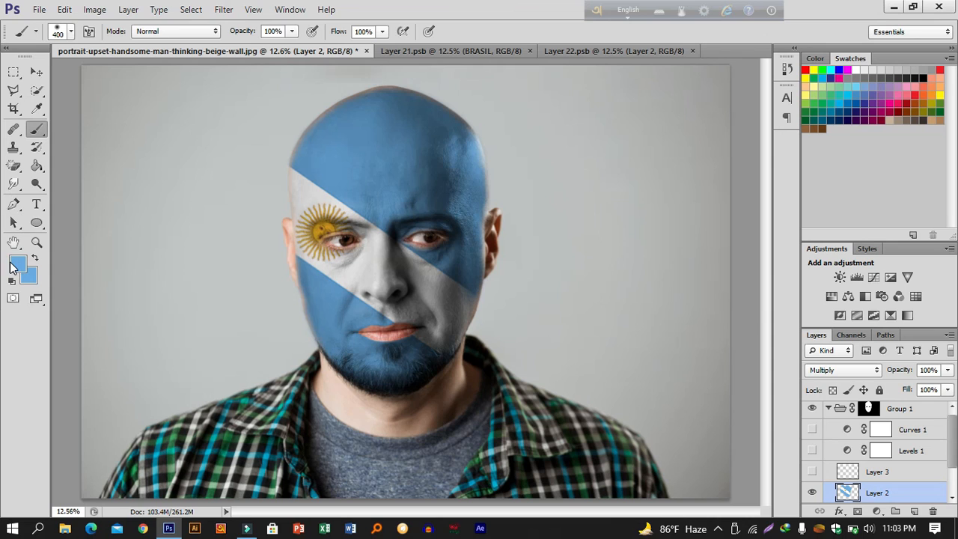
Set Layer 2's blend mode to Normal and sample the flag's white, #f8f7f7, as the foreground colour.
{"action": "left_click", "coordinate": [828, 370]}
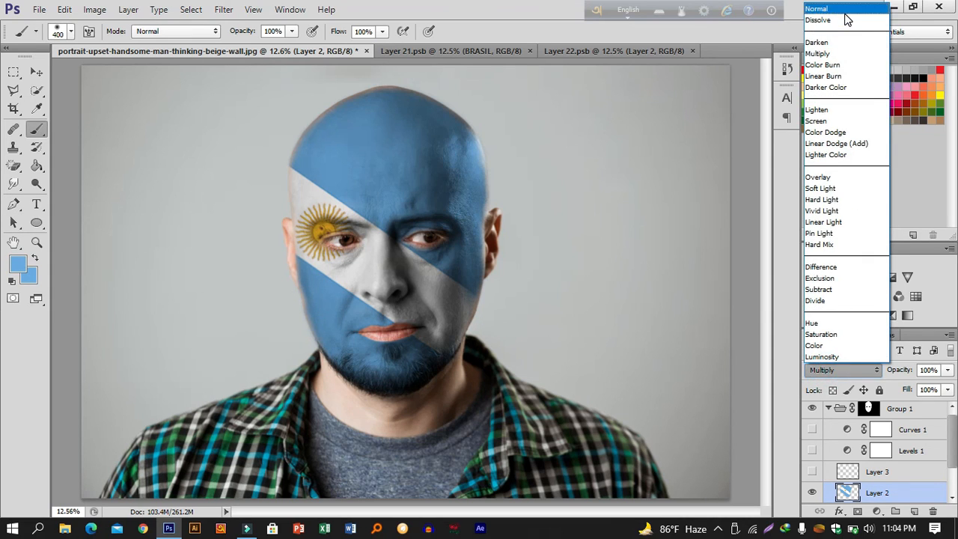
{"action": "left_click", "coordinate": [845, 10]}
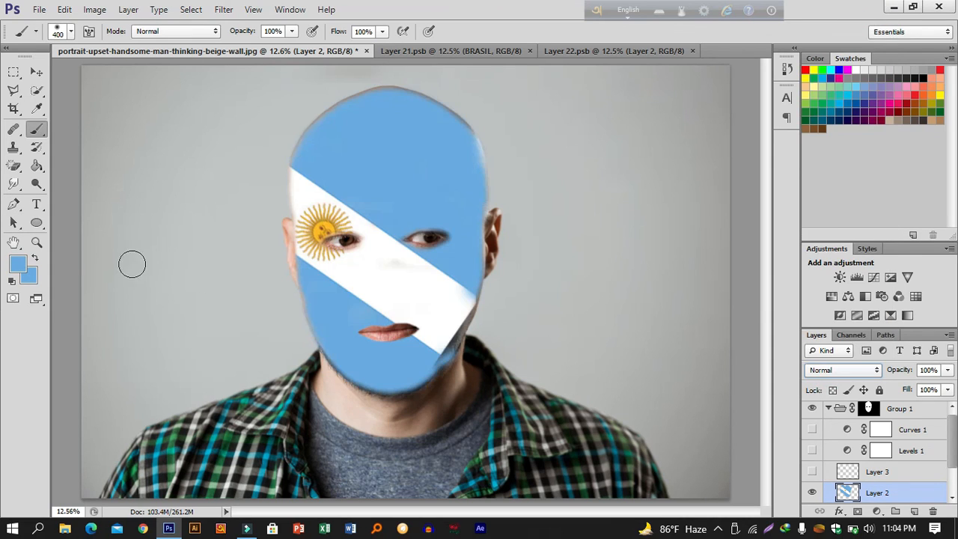
{"action": "left_click", "coordinate": [25, 264]}
{"action": "left_click", "coordinate": [394, 265]}
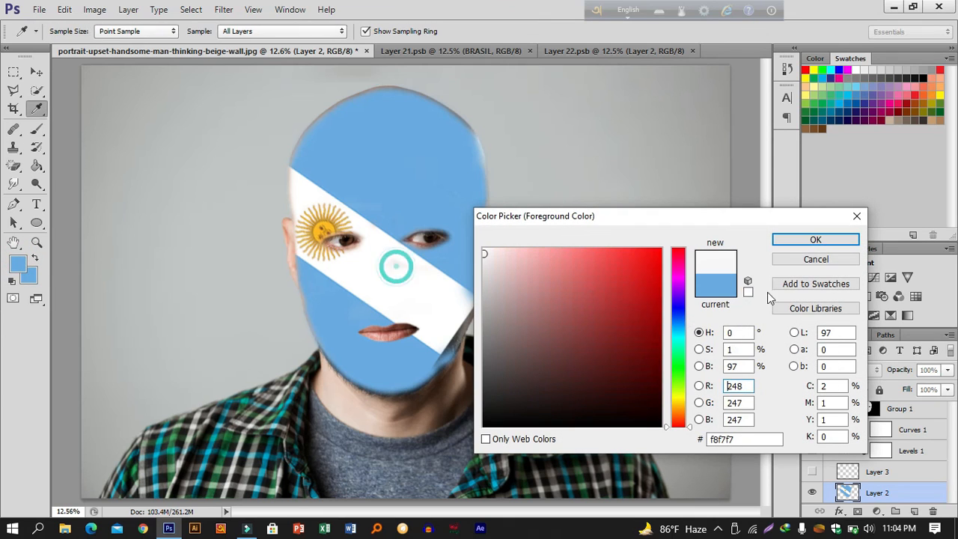
{"action": "left_click", "coordinate": [822, 245]}
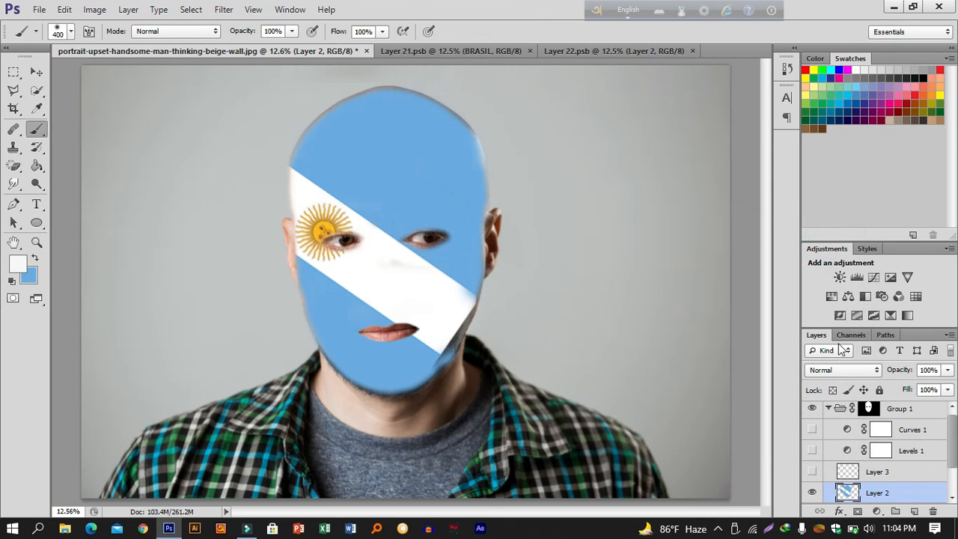
Set Layer 2's blend mode to Multiply and smudge the flag's stripe edges along the facial contours at 50% strength, enlarging the brush to 125 px.
{"action": "left_click", "coordinate": [844, 370]}
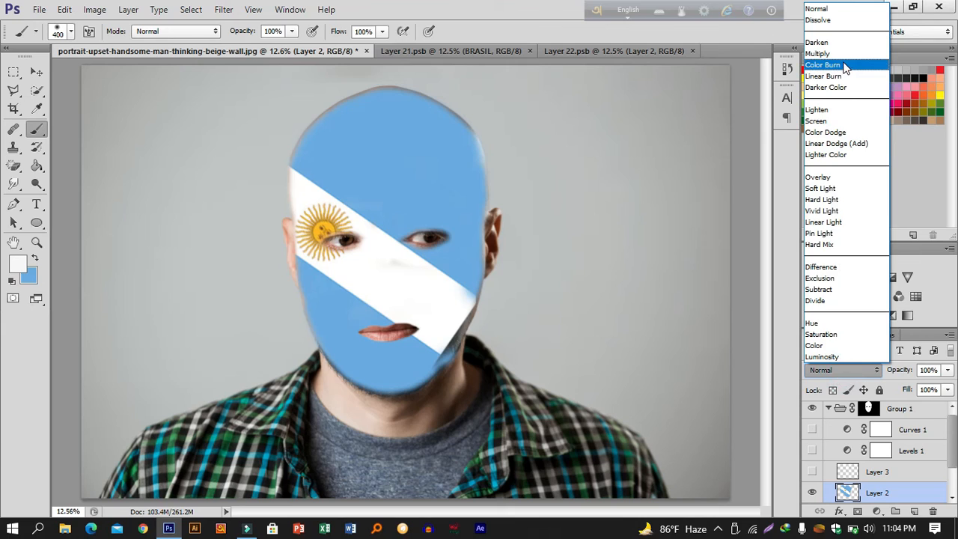
{"action": "left_click", "coordinate": [845, 54]}
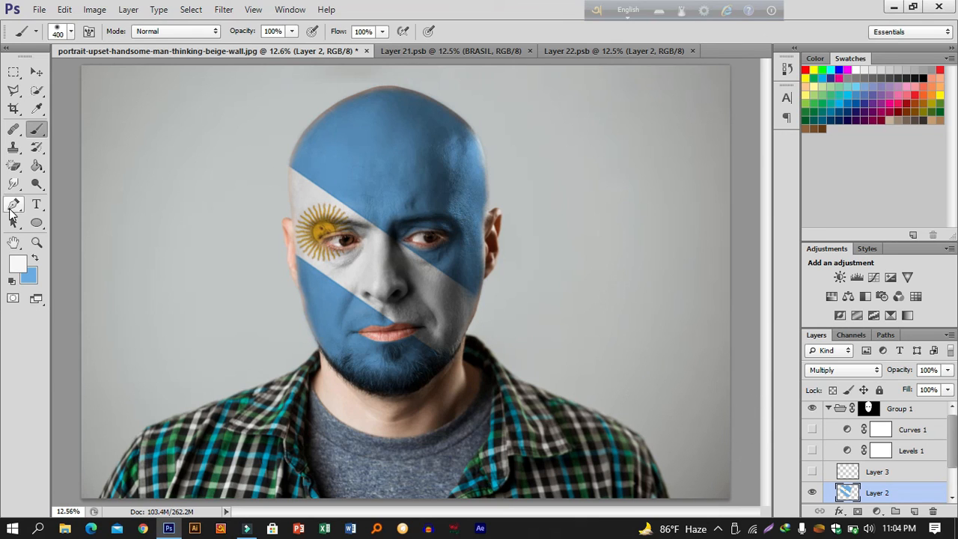
{"action": "left_click", "coordinate": [13, 184]}
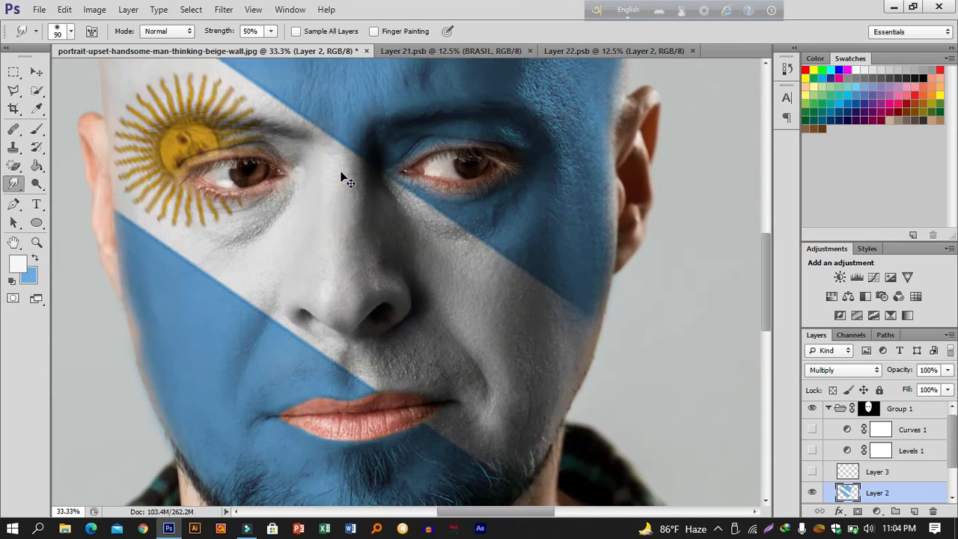
{"action": "scroll", "coordinate": [342, 175], "scroll_direction": "up", "scroll_amount": 2}
{"action": "left_click_drag", "start_coordinate": [512, 222], "coordinate": [554, 247]}
{"action": "left_click_drag", "start_coordinate": [391, 145], "coordinate": [485, 276]}
{"action": "mouse_move", "coordinate": [485, 277]}
{"action": "left_mouse_down"}
{"action": "mouse_move", "coordinate": [404, 194]}
{"action": "mouse_move", "coordinate": [445, 310]}
{"action": "mouse_move", "coordinate": [562, 442]}
{"action": "left_mouse_up"}
{"action": "left_click_drag", "start_coordinate": [367, 295], "coordinate": [346, 277]}
{"action": "left_click_drag", "start_coordinate": [404, 496], "coordinate": [394, 344]}
{"action": "left_click_drag", "start_coordinate": [349, 438], "coordinate": [265, 175]}
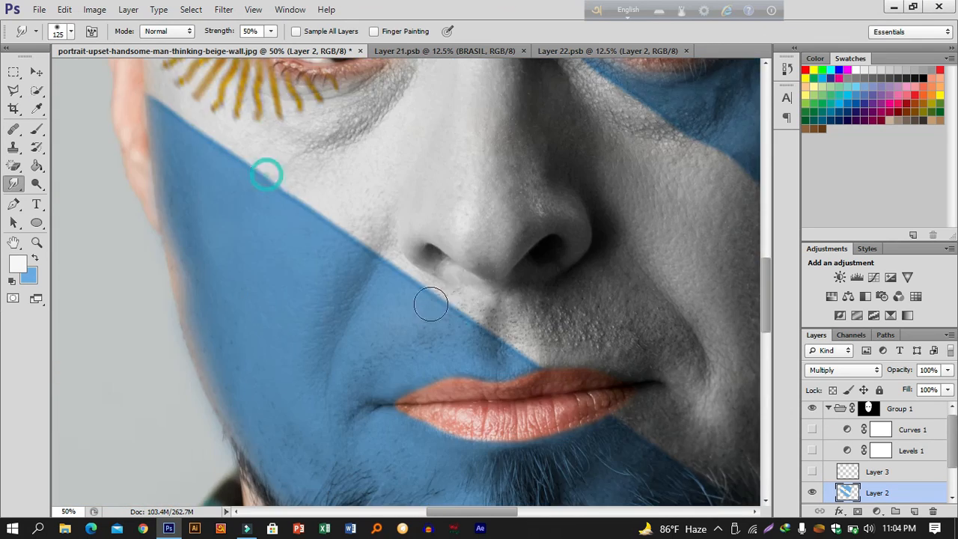
{"action": "left_click_drag", "start_coordinate": [432, 304], "coordinate": [365, 224]}
{"action": "left_click_drag", "start_coordinate": [554, 307], "coordinate": [152, 75]}
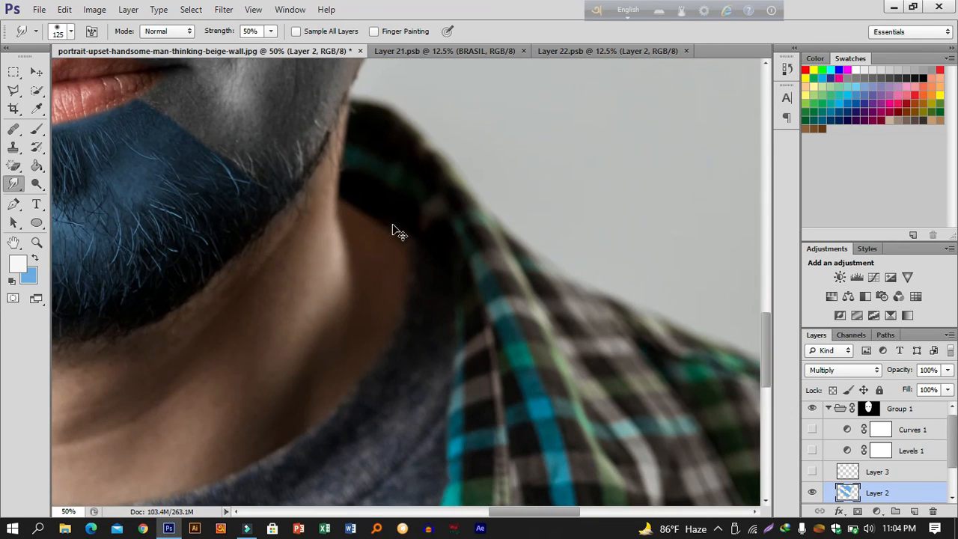
{"action": "key", "text": "ctrl+0"}
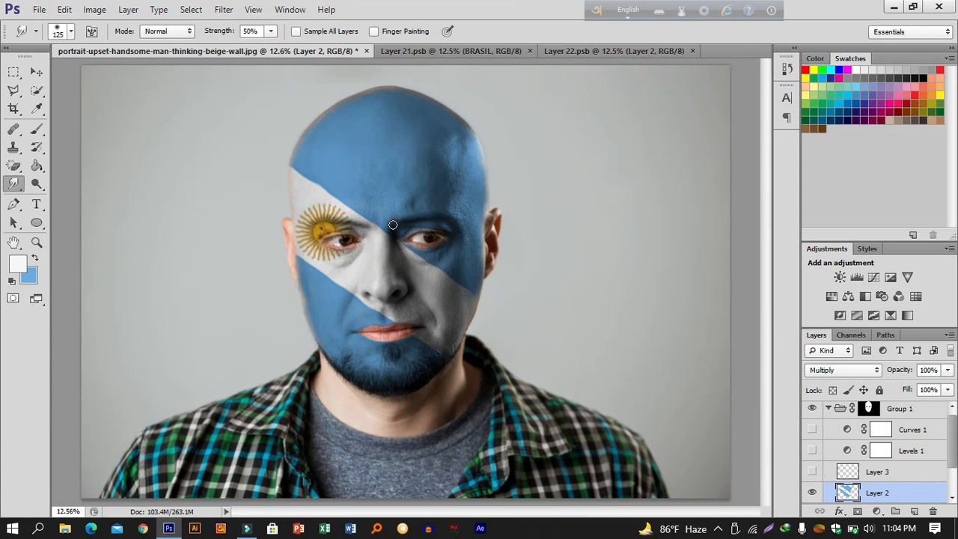
Convert Layer 2 to a Smart Object.
{"action": "right_click", "coordinate": [906, 489]}
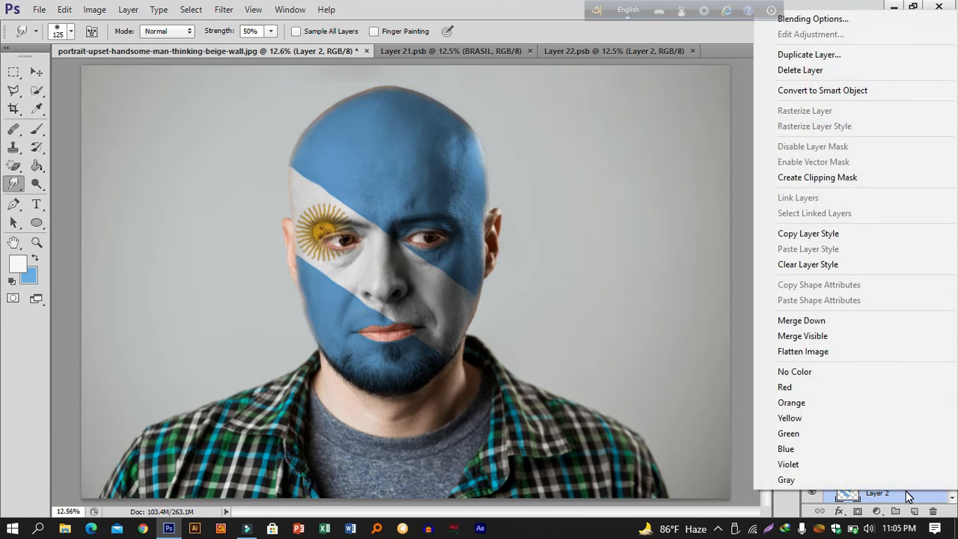
{"action": "left_click", "coordinate": [888, 90]}
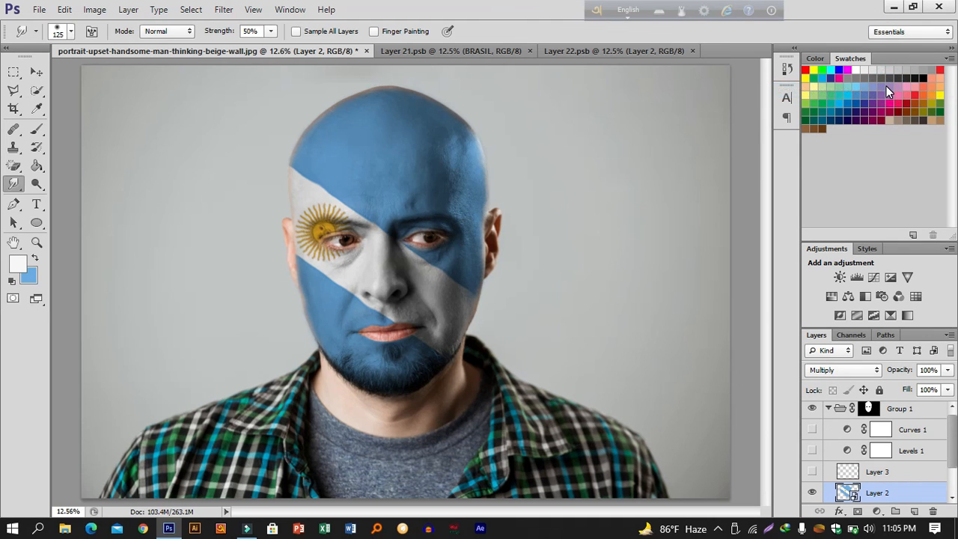